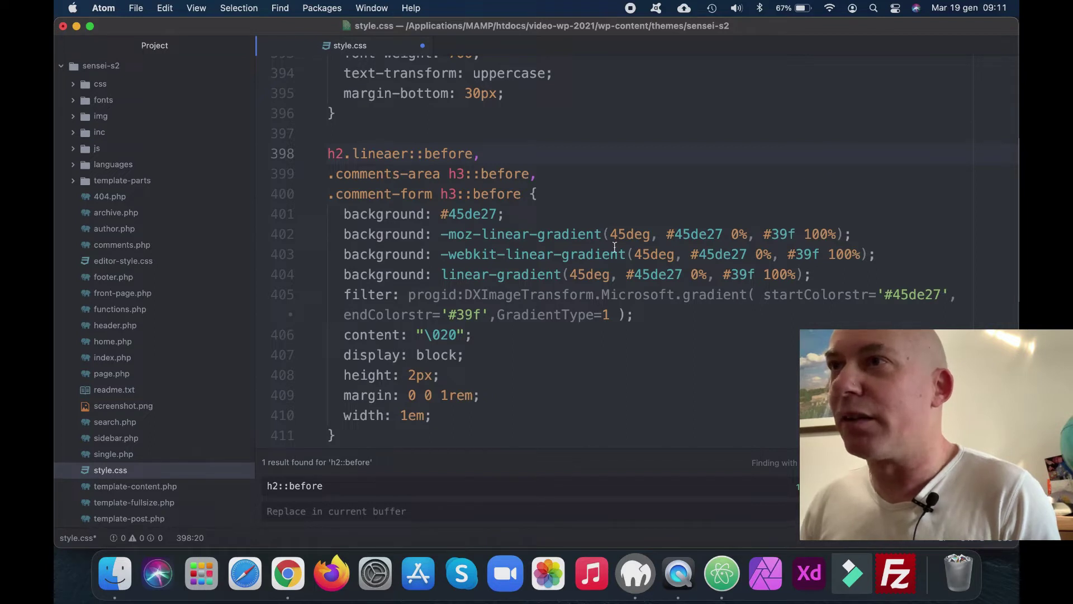
- Correct the misspelled class in the h2 selector of style.css so it reads h2.linear::before, and save the file
{"action": "left_click", "coordinate": [397, 155]}
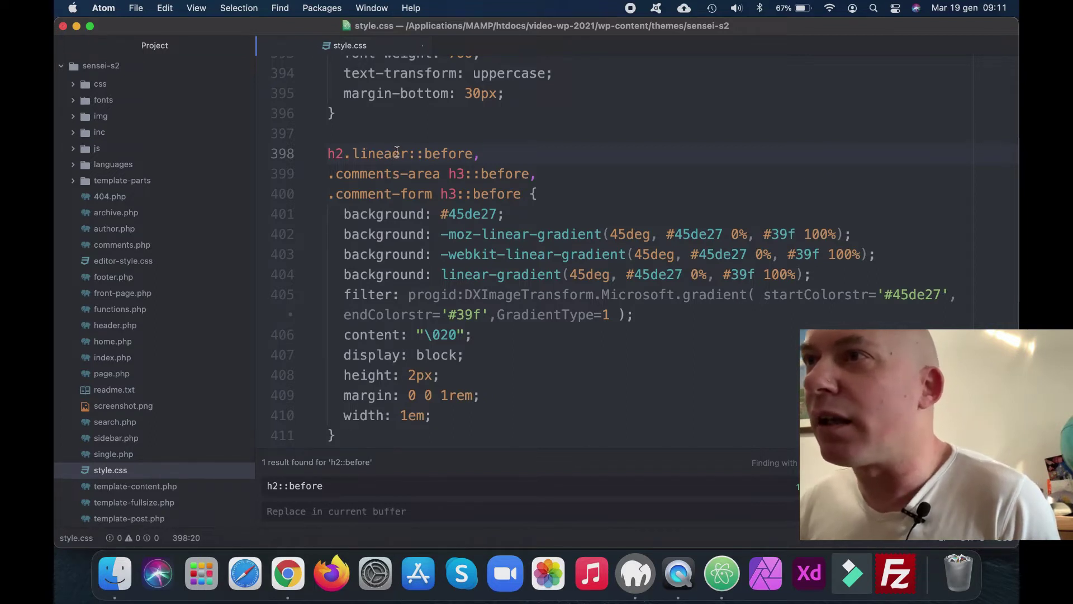
{"action": "key", "text": "super+s"}
{"action": "key", "text": "BackSpace"}
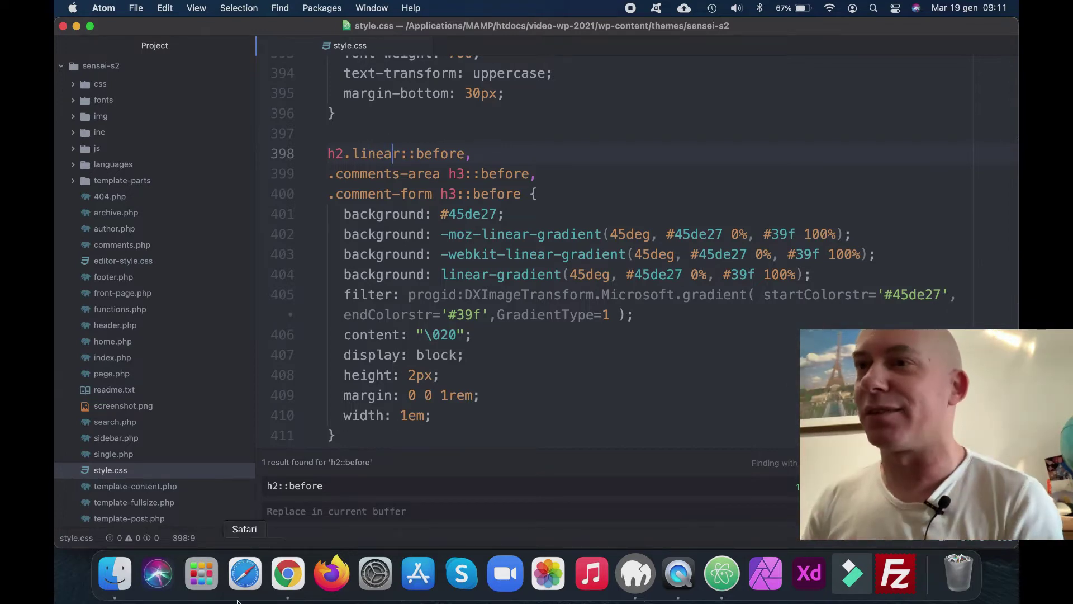
- Switch to Chrome, reload the local home page and check its H2 headings down to the "Ultimi progetti realizzati" section
{"action": "left_click", "coordinate": [288, 573]}
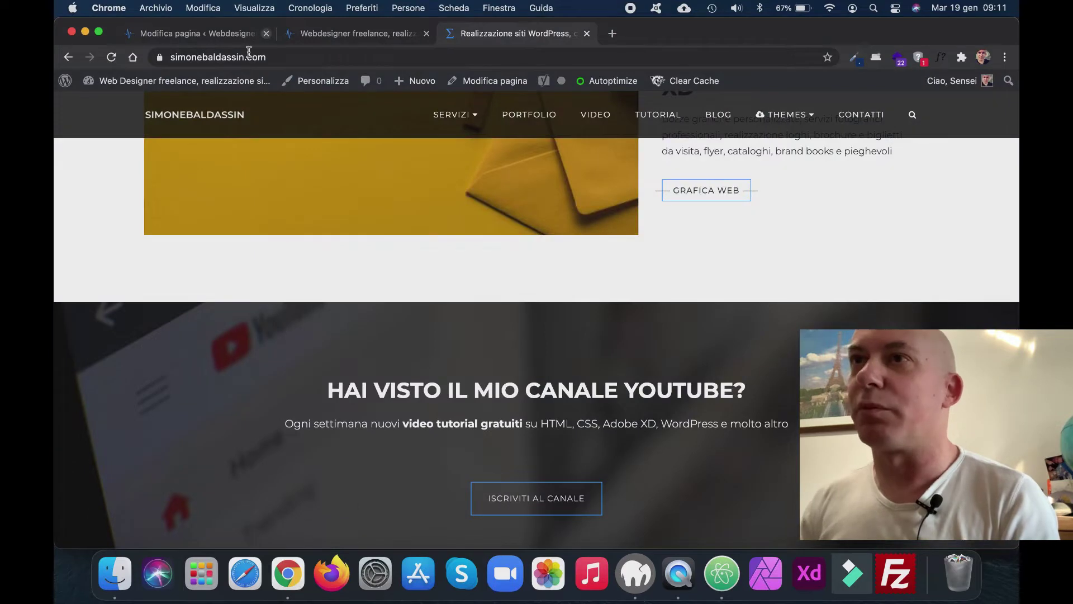
{"action": "left_click", "coordinate": [340, 35]}
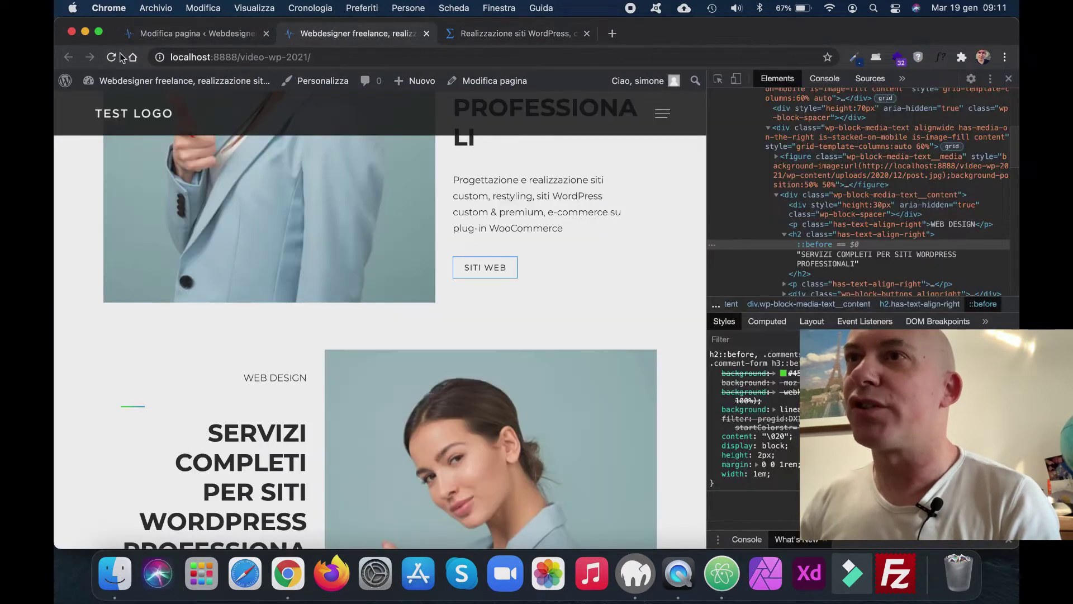
{"action": "left_click", "coordinate": [113, 59]}
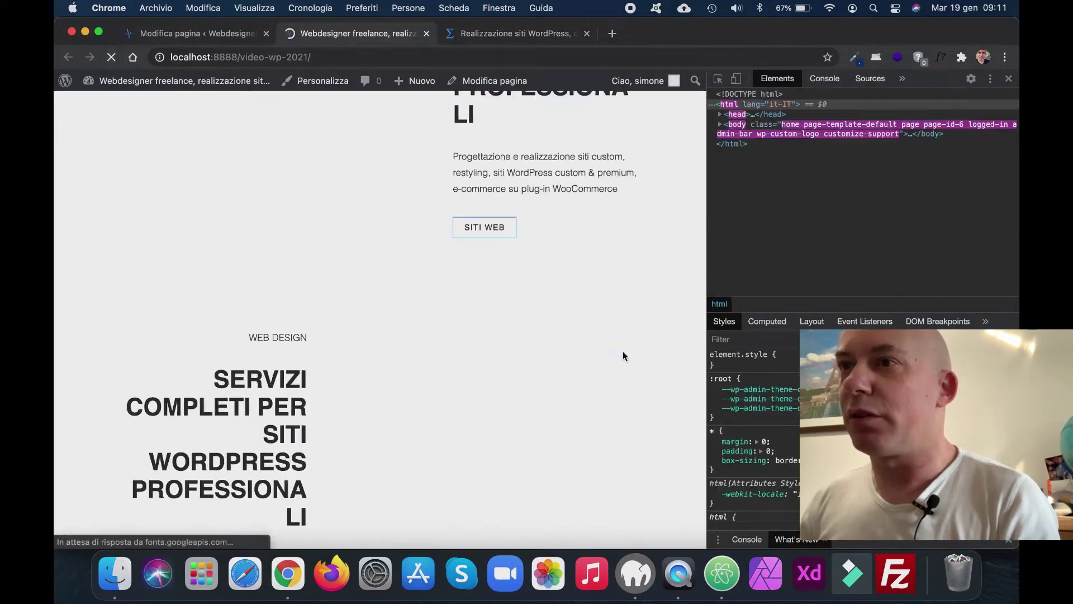
{"action": "scroll", "coordinate": [623, 356], "scroll_direction": "up", "scroll_amount": 7}
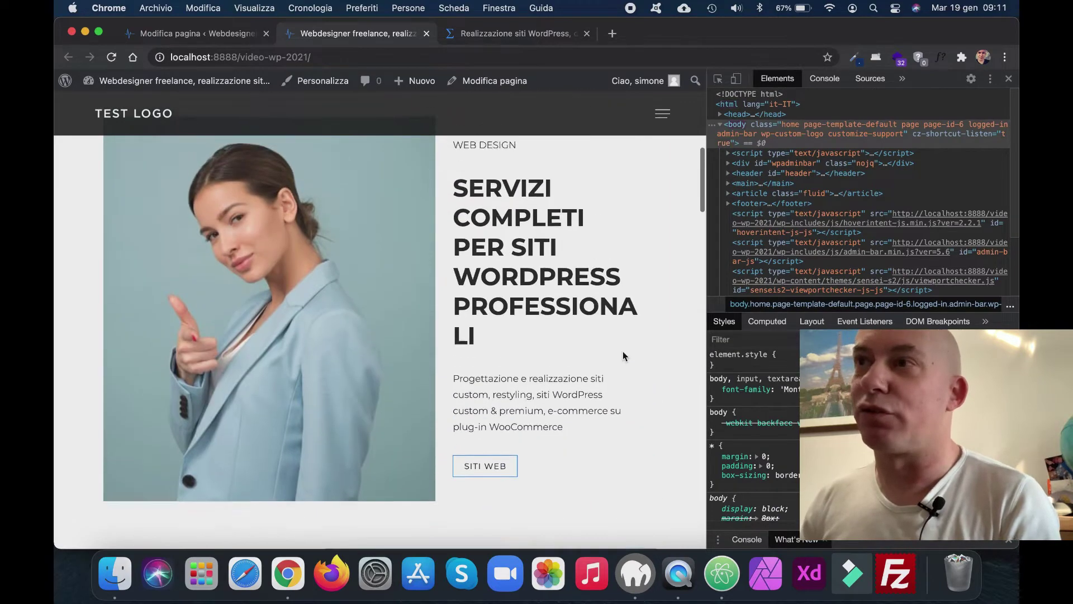
{"action": "scroll", "coordinate": [622, 356], "scroll_direction": "down", "scroll_amount": 6}
{"action": "scroll", "coordinate": [623, 356], "scroll_direction": "up", "scroll_amount": 10}
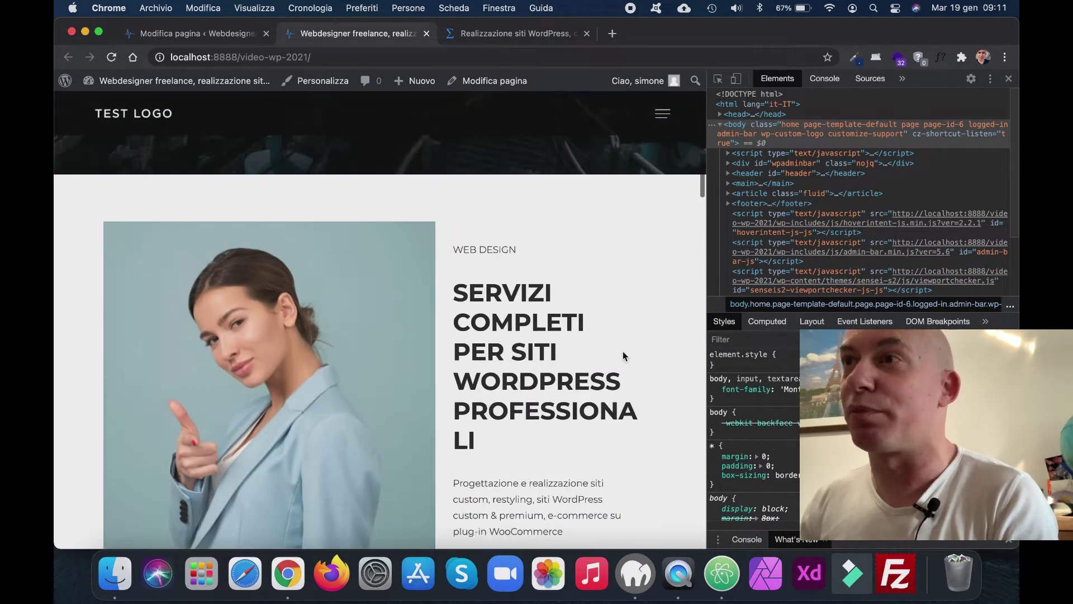
{"action": "scroll", "coordinate": [623, 356], "scroll_direction": "down", "scroll_amount": 8}
{"action": "scroll", "coordinate": [623, 354], "scroll_direction": "down", "scroll_amount": 5}
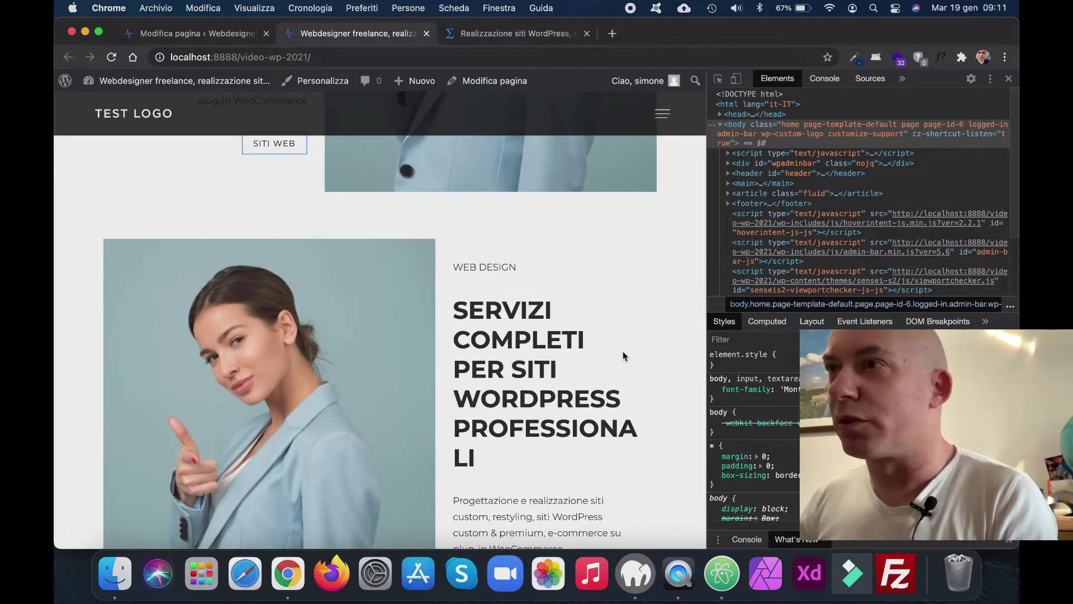
{"action": "scroll", "coordinate": [623, 355], "scroll_direction": "down", "scroll_amount": 6}
{"action": "scroll", "coordinate": [622, 357], "scroll_direction": "down", "scroll_amount": 4}
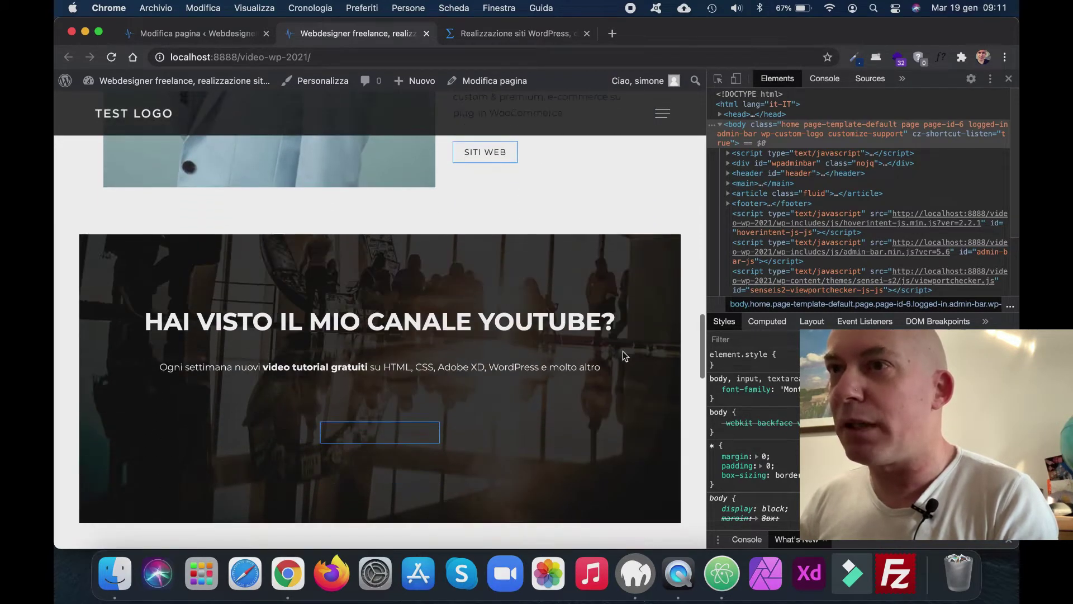
{"action": "scroll", "coordinate": [623, 356], "scroll_direction": "down", "scroll_amount": 3}
{"action": "scroll", "coordinate": [623, 356], "scroll_direction": "down", "scroll_amount": 4}
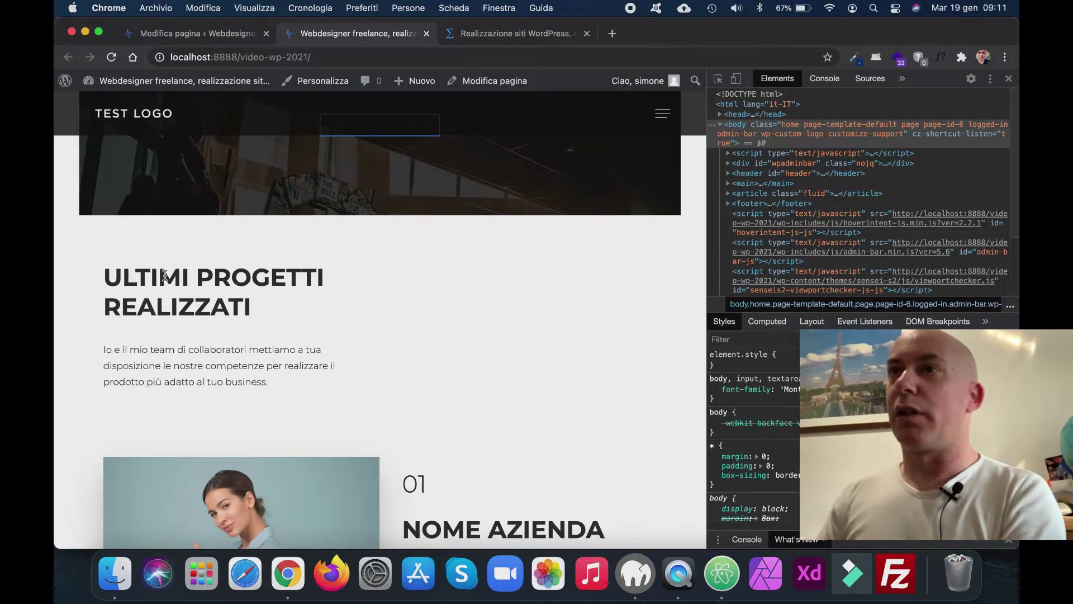
- Add the CSS class linear to the "Ultimi progetti realizzati" heading in the page editor, then update the page and reload the local site
{"action": "left_click", "coordinate": [192, 35]}
{"action": "scroll", "coordinate": [470, 330], "scroll_direction": "down", "scroll_amount": 15}
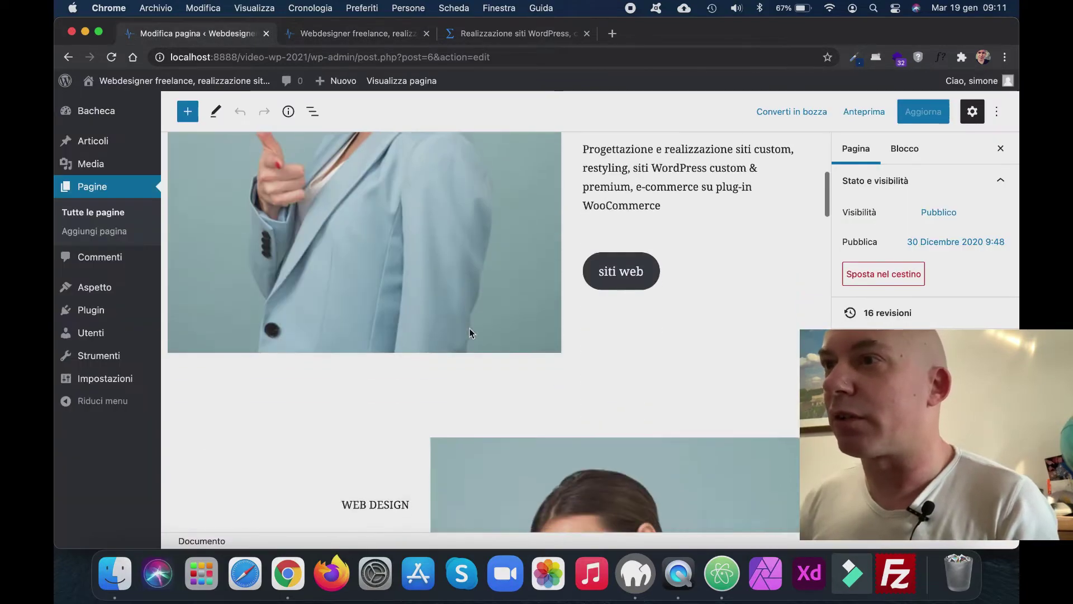
{"action": "scroll", "coordinate": [470, 333], "scroll_direction": "down", "scroll_amount": 15}
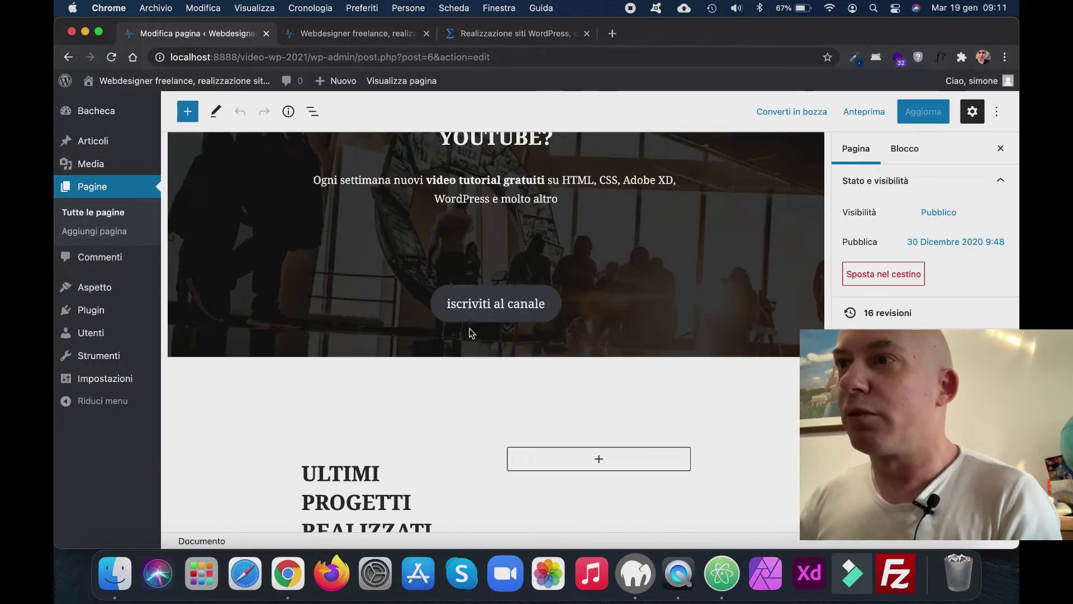
{"action": "left_click", "coordinate": [412, 334]}
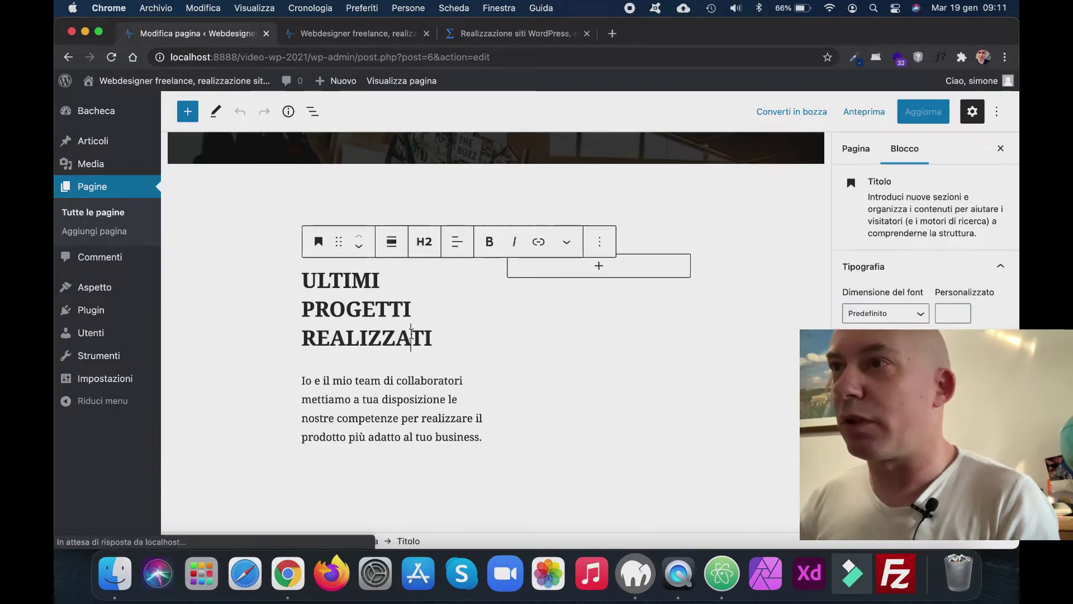
{"action": "left_click", "coordinate": [947, 424]}
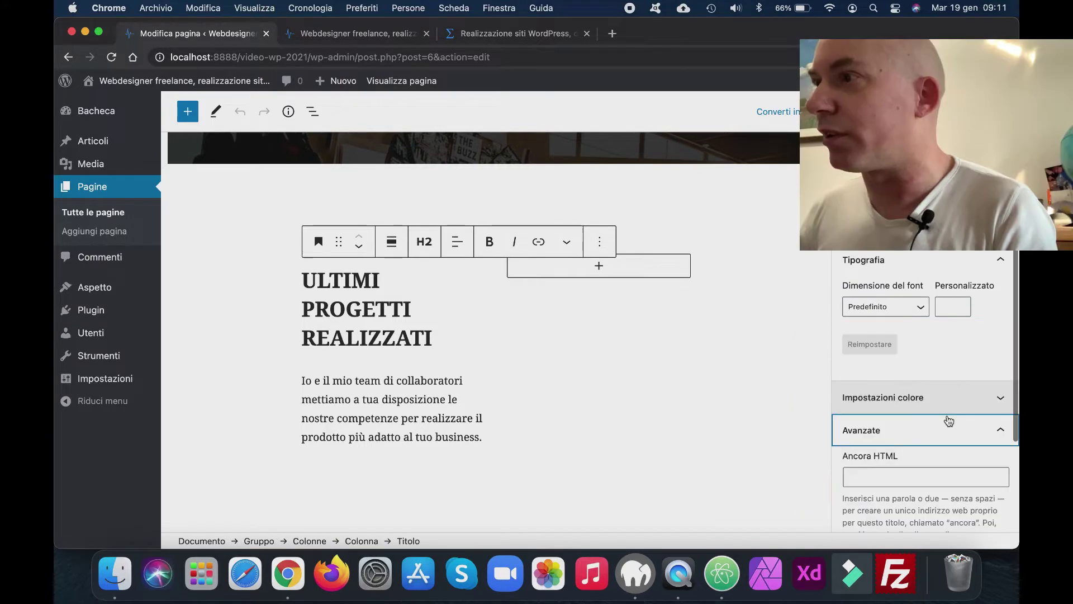
{"action": "scroll", "coordinate": [946, 419], "scroll_direction": "down", "scroll_amount": 3}
{"action": "left_click", "coordinate": [888, 471]}
{"action": "type", "text": "linear"}
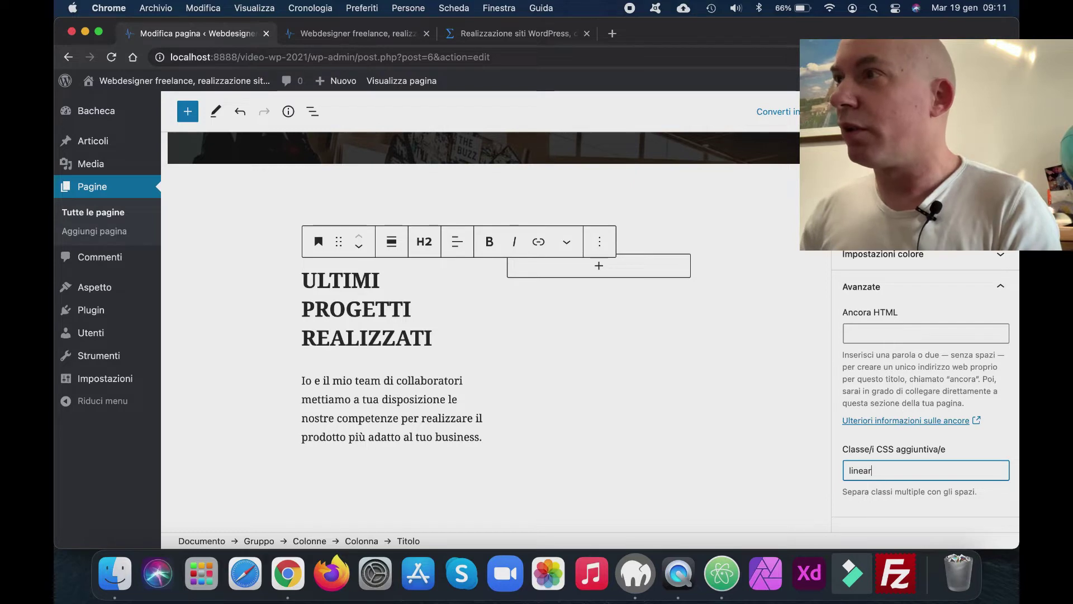
{"action": "left_click", "coordinate": [923, 111]}
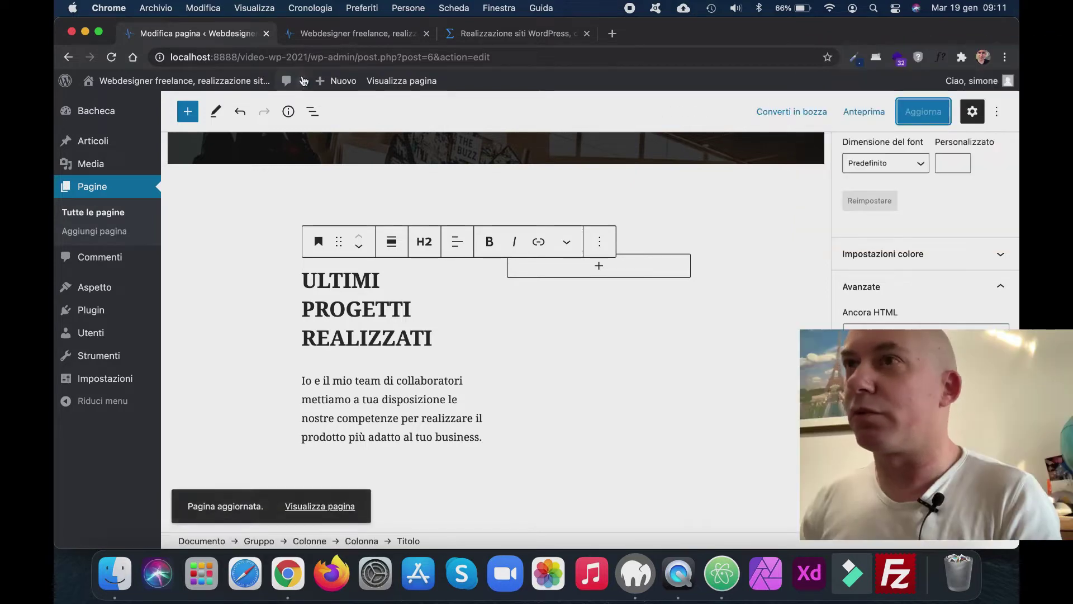
{"action": "left_click", "coordinate": [354, 34]}
{"action": "left_click", "coordinate": [113, 58]}
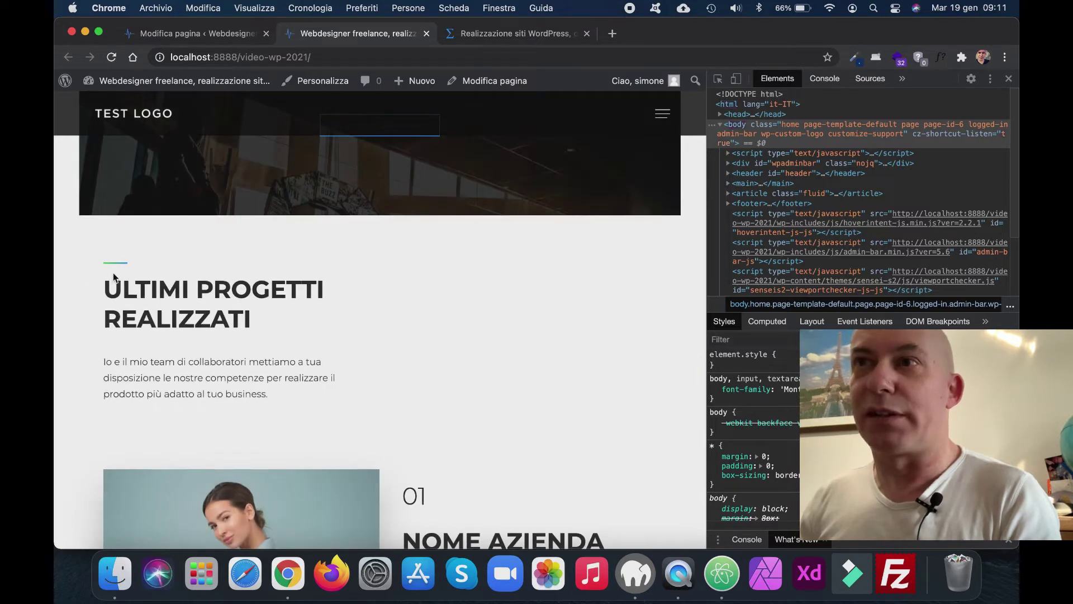
- In the page editor, change the "Nome azienda" heading of project 01 to level H3
{"action": "left_click", "coordinate": [200, 34]}
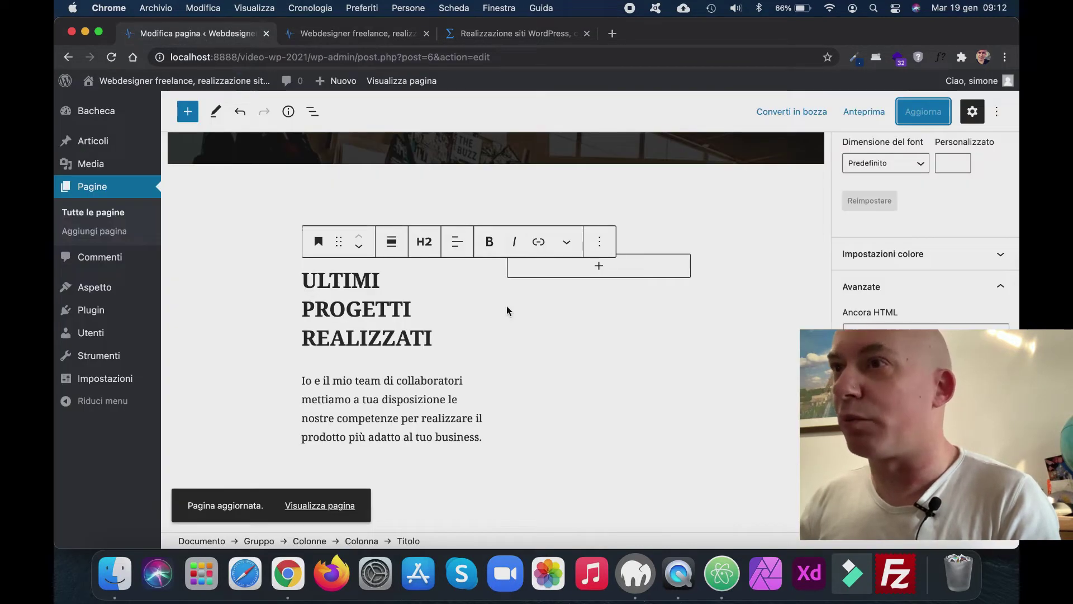
{"action": "scroll", "coordinate": [507, 307], "scroll_direction": "down", "scroll_amount": 5}
{"action": "left_click", "coordinate": [594, 272]}
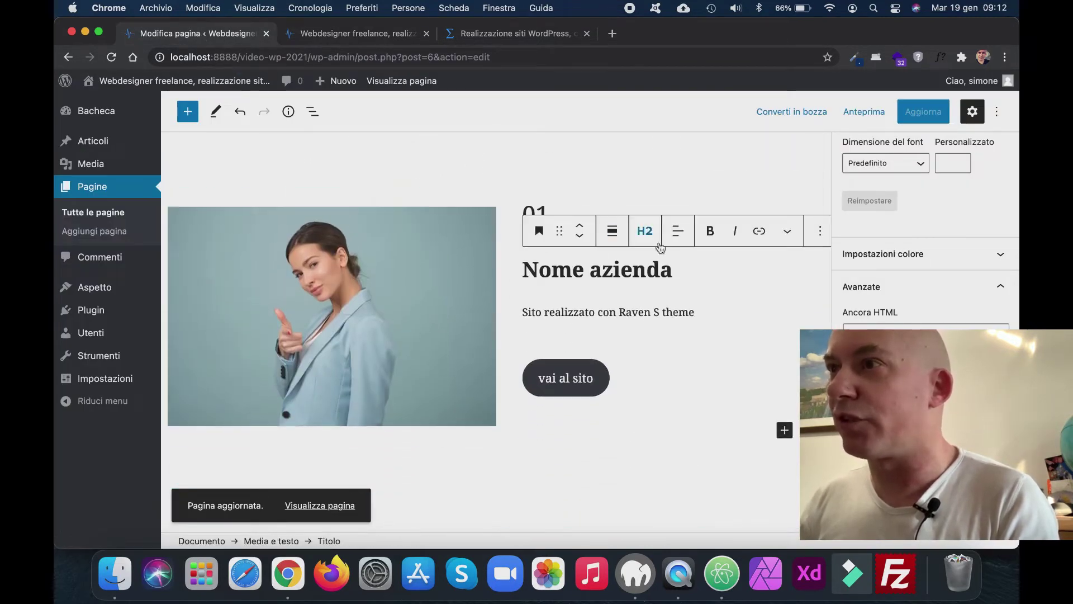
{"action": "left_click", "coordinate": [645, 232]}
{"action": "left_click", "coordinate": [691, 274]}
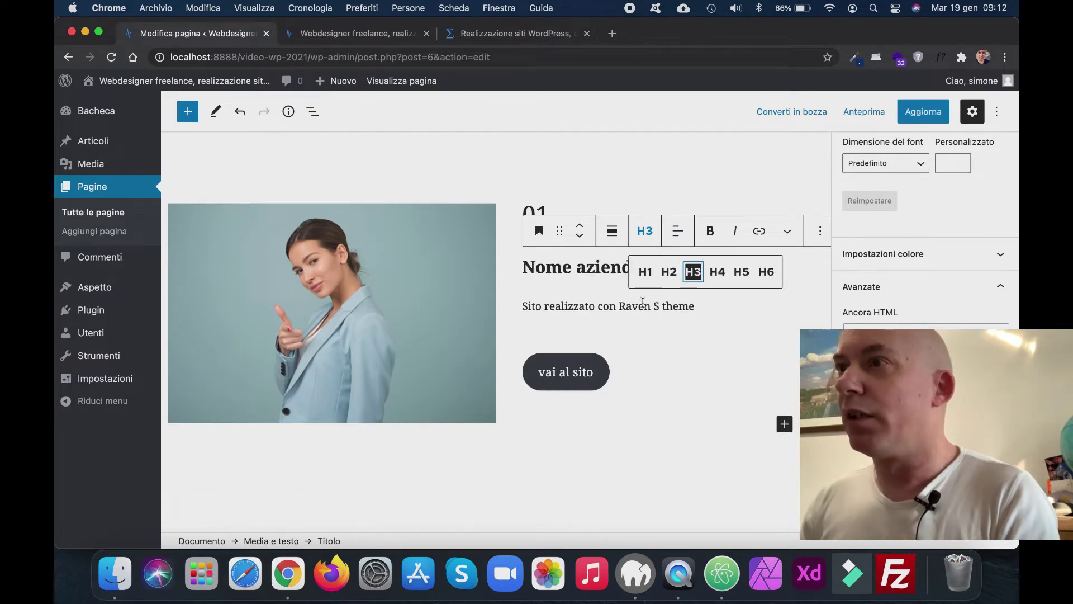
- Change the "Nome azienda" heading of project 02 to level H3
{"action": "scroll", "coordinate": [642, 307], "scroll_direction": "down", "scroll_amount": 5}
{"action": "left_click", "coordinate": [420, 422]}
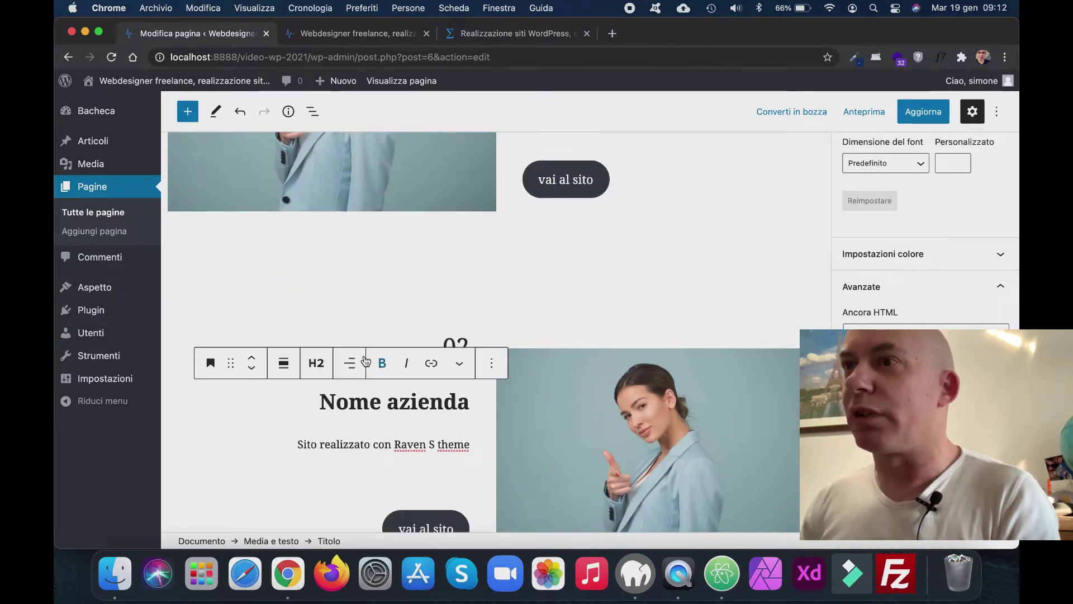
{"action": "left_click", "coordinate": [316, 362]}
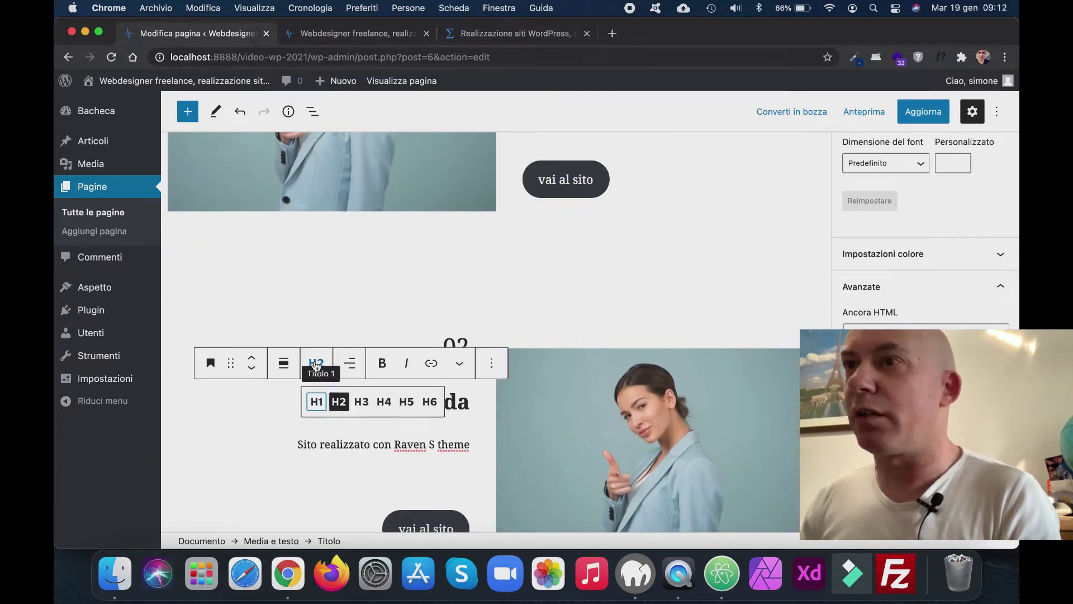
{"action": "left_click", "coordinate": [365, 404]}
- Change the "Nome azienda" heading of project 03 to level H3 and update the page
{"action": "scroll", "coordinate": [502, 319], "scroll_direction": "down", "scroll_amount": 5}
{"action": "scroll", "coordinate": [502, 323], "scroll_direction": "down", "scroll_amount": 1}
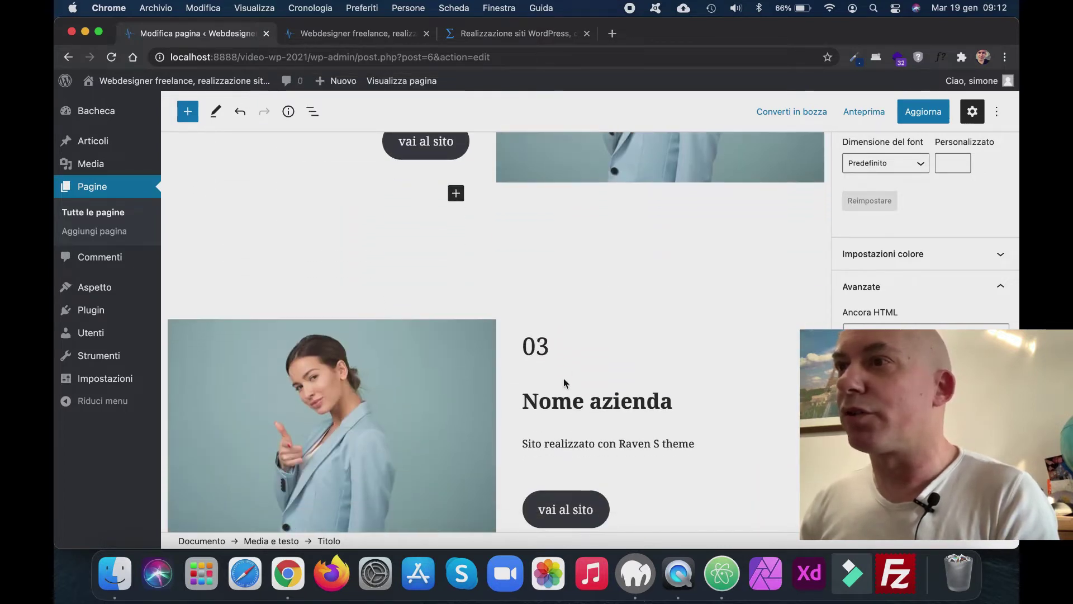
{"action": "scroll", "coordinate": [566, 402], "scroll_direction": "down", "scroll_amount": 1}
{"action": "left_click", "coordinate": [576, 387]}
{"action": "left_click", "coordinate": [646, 345]}
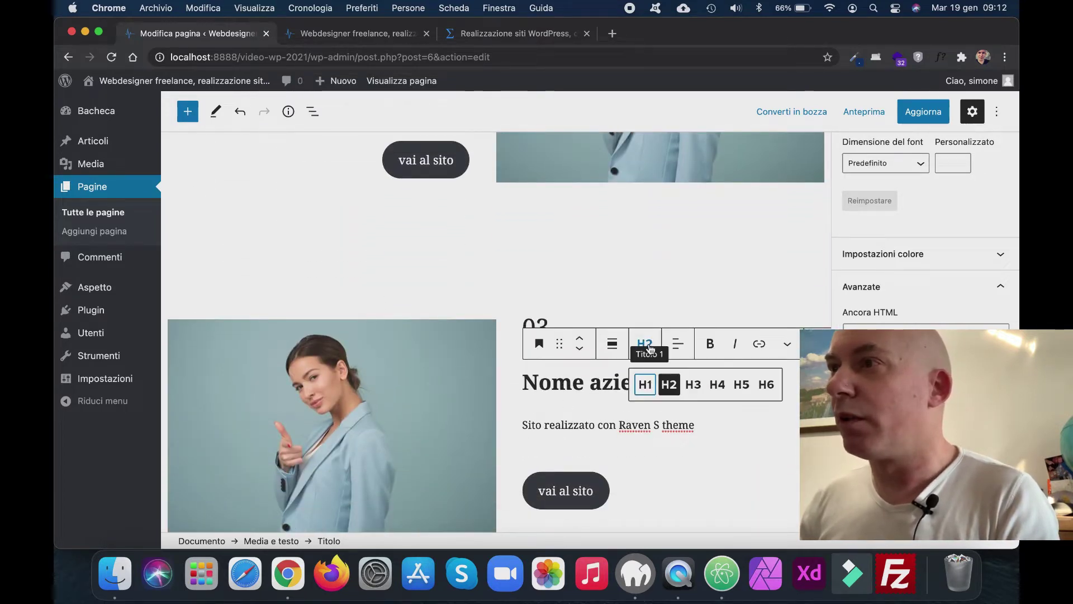
{"action": "left_click", "coordinate": [693, 384]}
{"action": "left_click", "coordinate": [925, 120]}
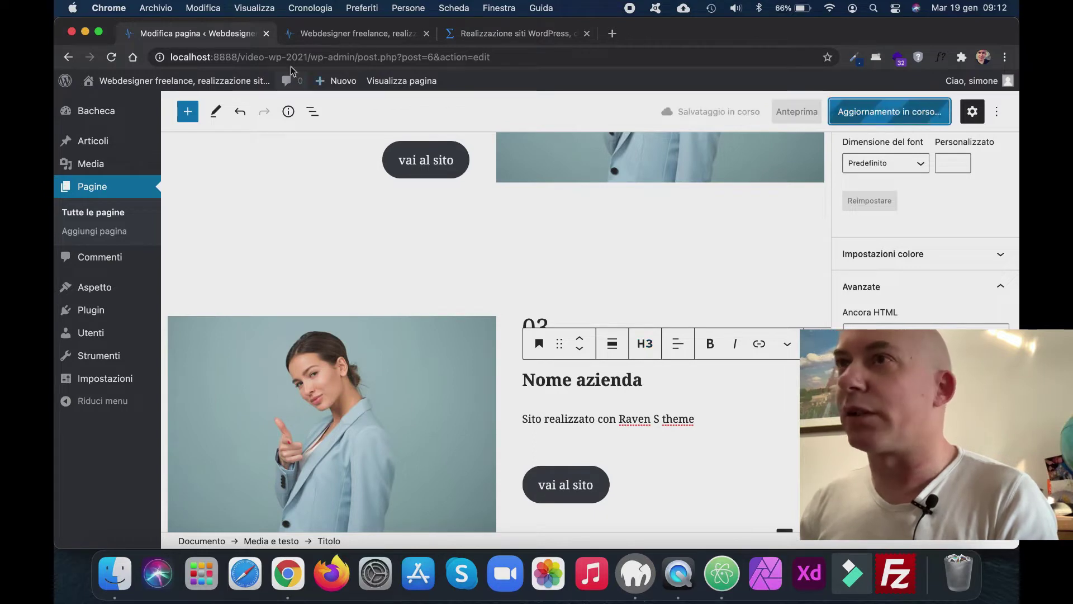
- Reload the local home page and review the project headings, the footer and the YouTube channel section
{"action": "left_click", "coordinate": [347, 34]}
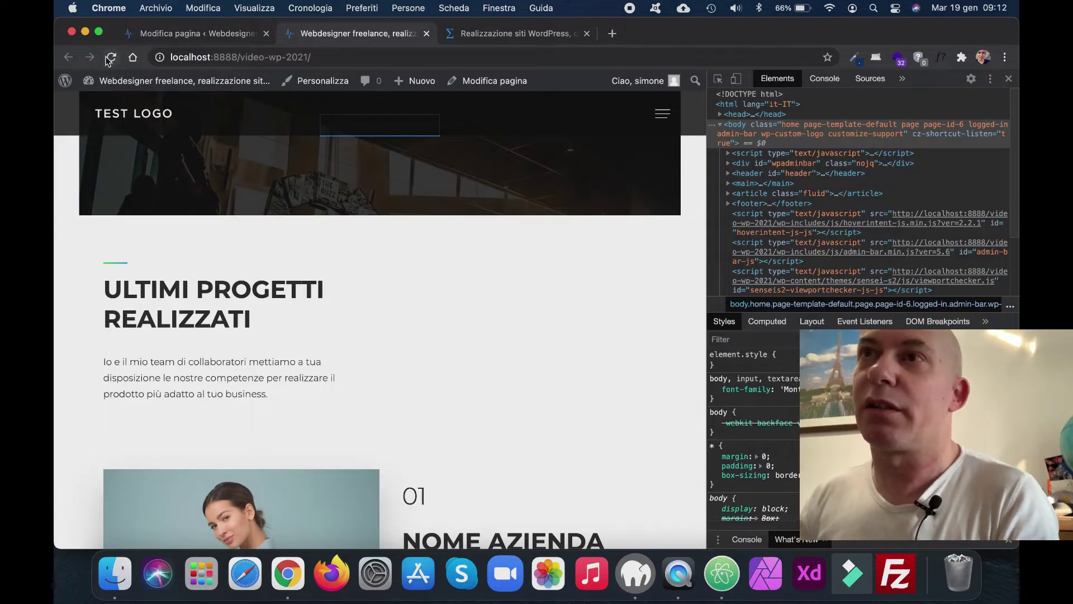
{"action": "left_click", "coordinate": [110, 57]}
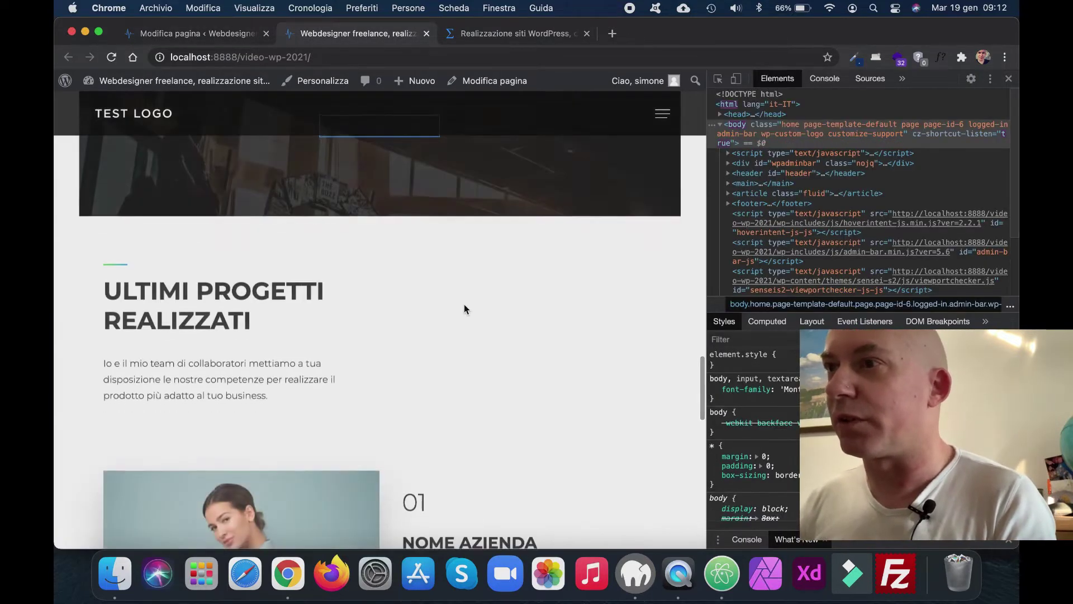
{"action": "scroll", "coordinate": [464, 308], "scroll_direction": "down", "scroll_amount": 12}
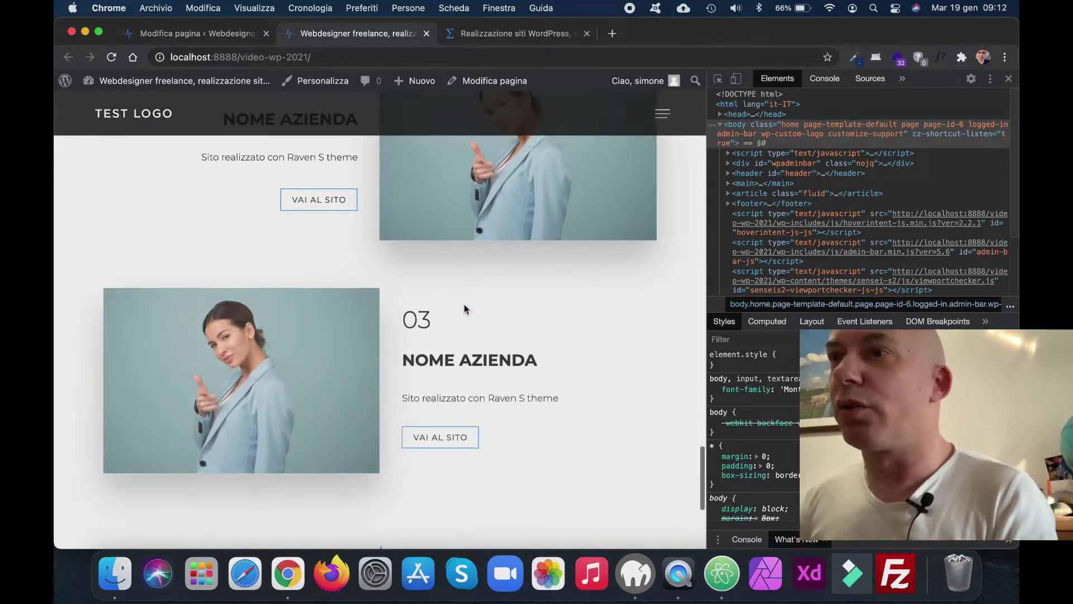
{"action": "scroll", "coordinate": [464, 309], "scroll_direction": "down", "scroll_amount": 5}
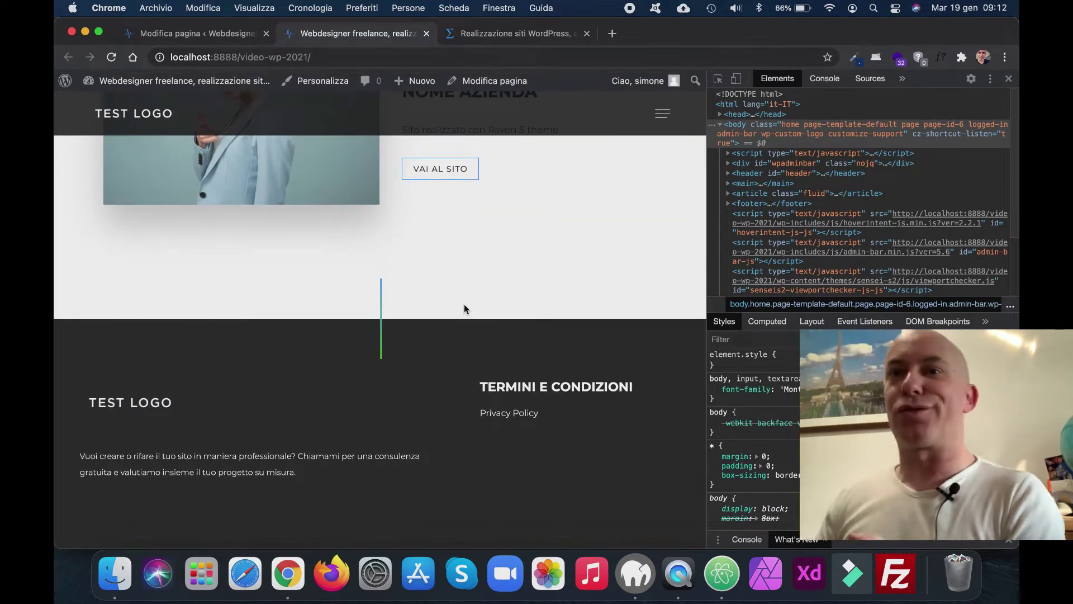
{"action": "scroll", "coordinate": [464, 308], "scroll_direction": "up", "scroll_amount": 15}
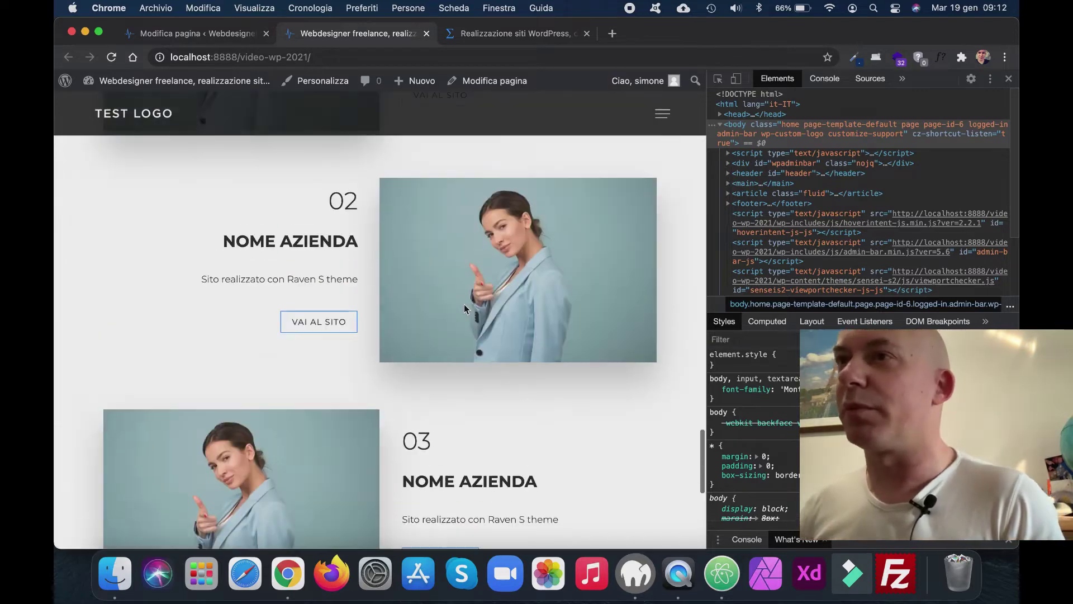
{"action": "scroll", "coordinate": [465, 308], "scroll_direction": "up", "scroll_amount": 7}
{"action": "scroll", "coordinate": [464, 333], "scroll_direction": "down", "scroll_amount": 2}
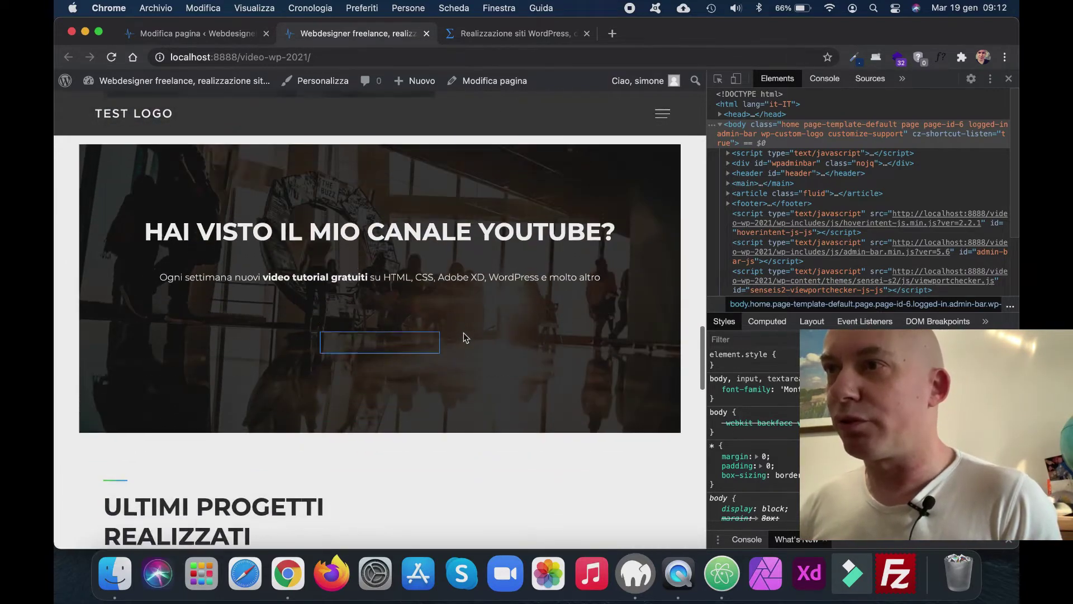
- Inspect the "Iscriviti al canale" button in the YouTube section and examine the CSS rules that set its text colour
{"action": "right_click", "coordinate": [374, 338]}
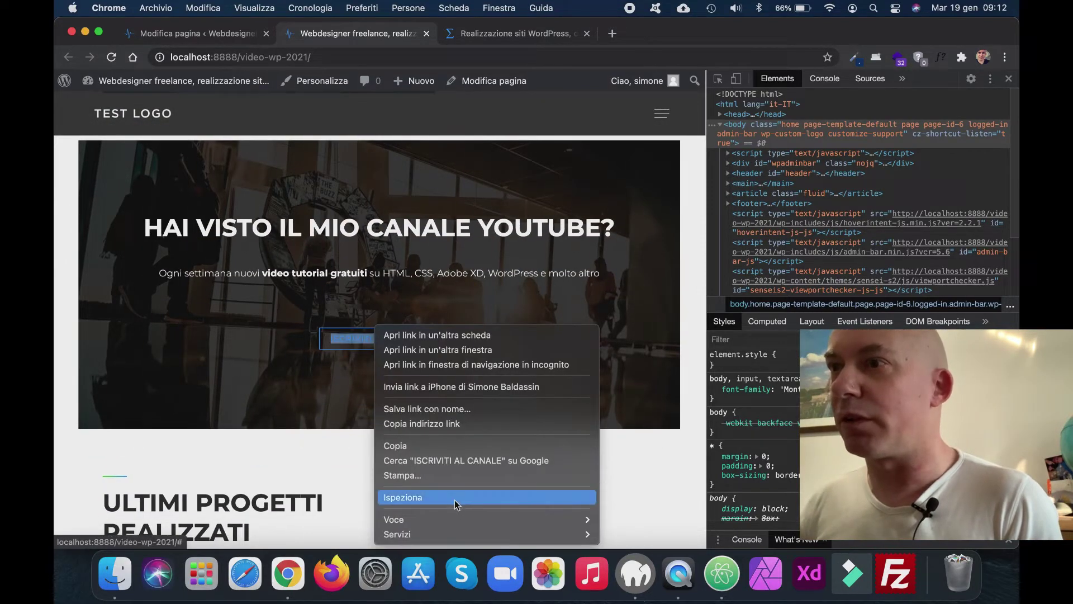
{"action": "key", "text": "Return"}
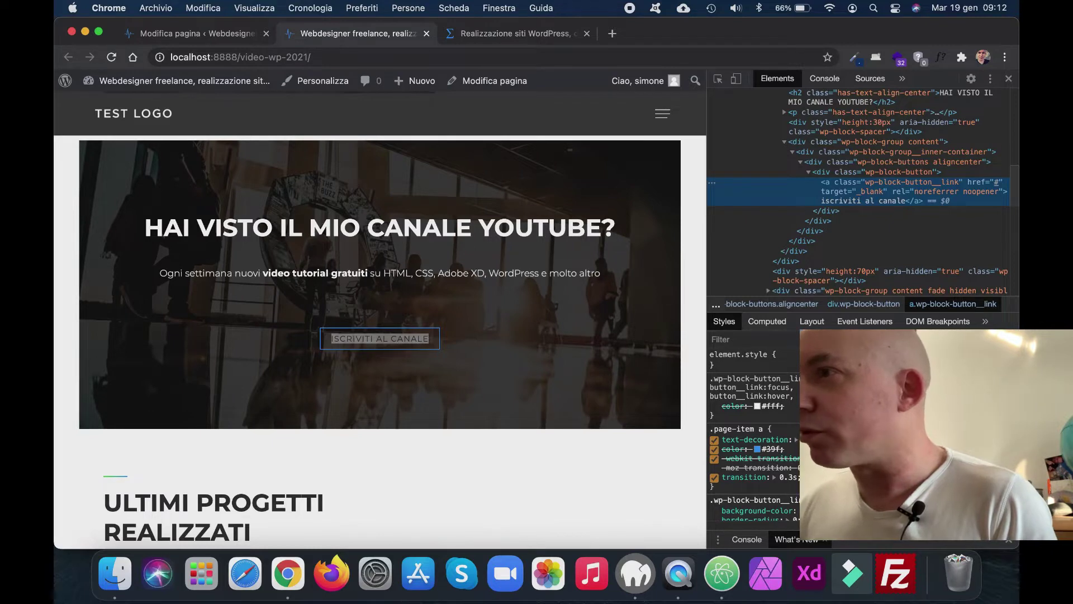
{"action": "scroll", "coordinate": [752, 436], "scroll_direction": "down", "scroll_amount": 5}
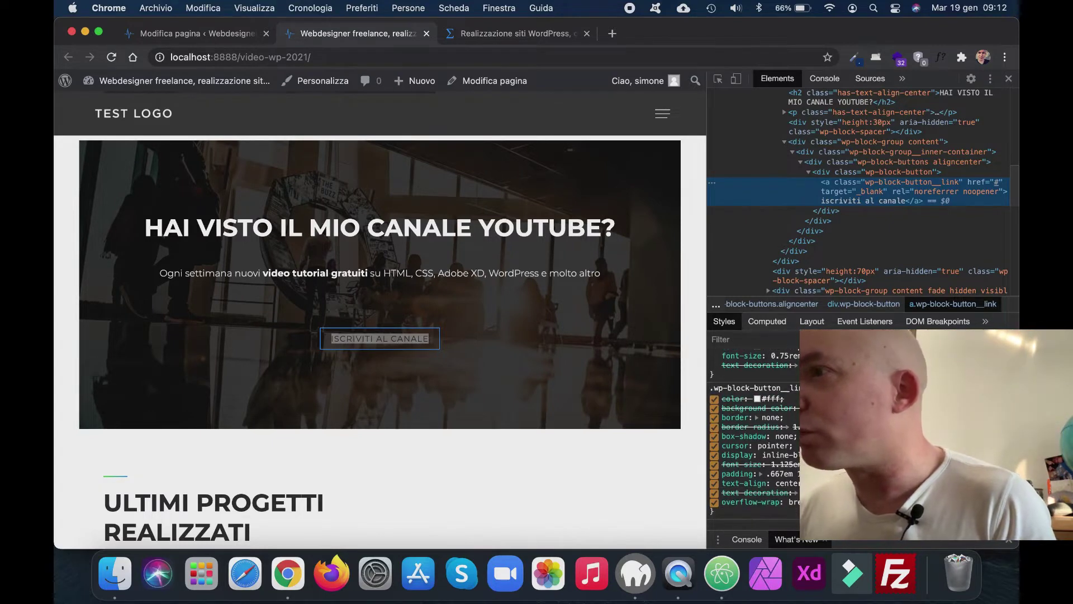
{"action": "scroll", "coordinate": [752, 436], "scroll_direction": "down", "scroll_amount": 5}
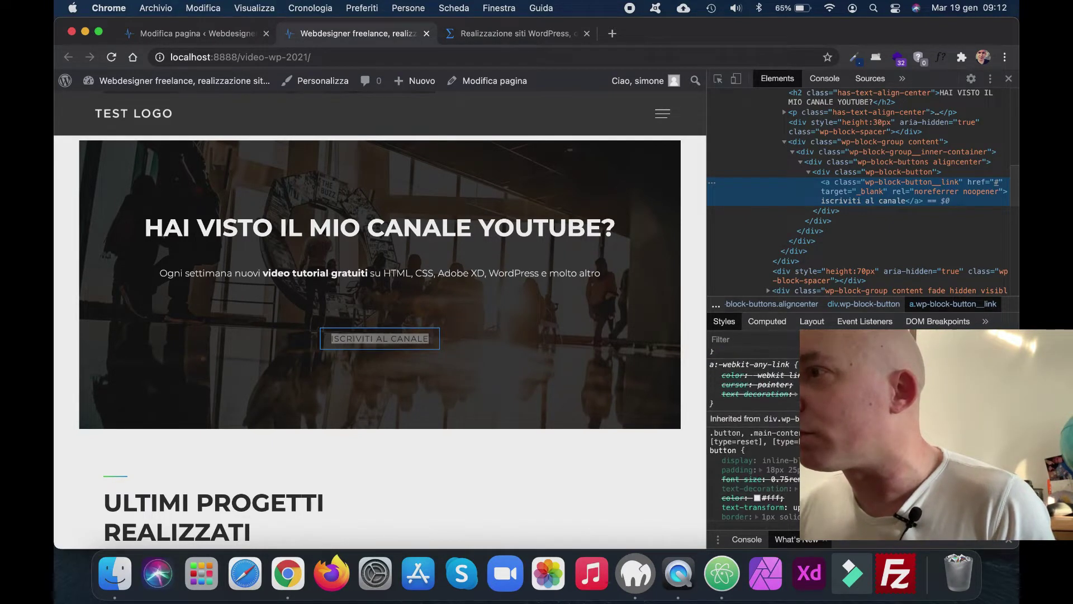
{"action": "scroll", "coordinate": [752, 436], "scroll_direction": "down", "scroll_amount": 3}
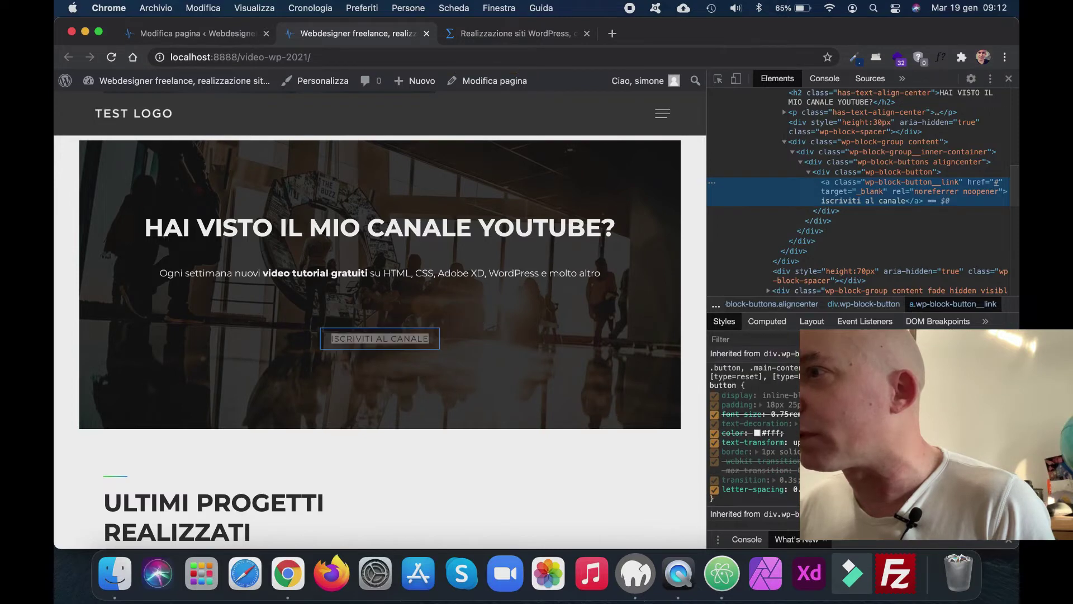
{"action": "scroll", "coordinate": [752, 437], "scroll_direction": "down", "scroll_amount": 8}
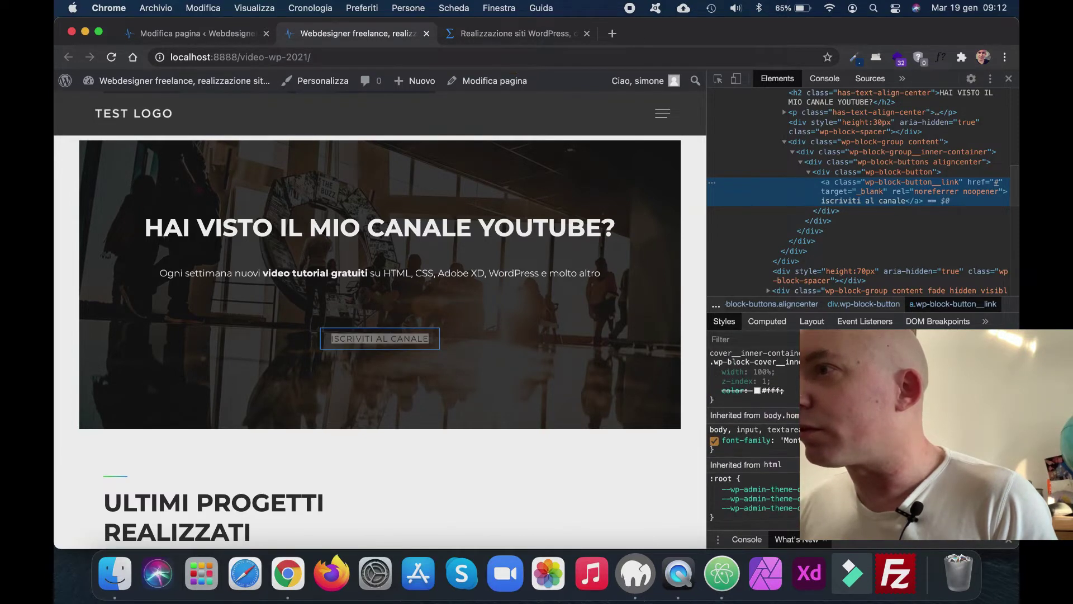
{"action": "scroll", "coordinate": [752, 436], "scroll_direction": "down", "scroll_amount": 4}
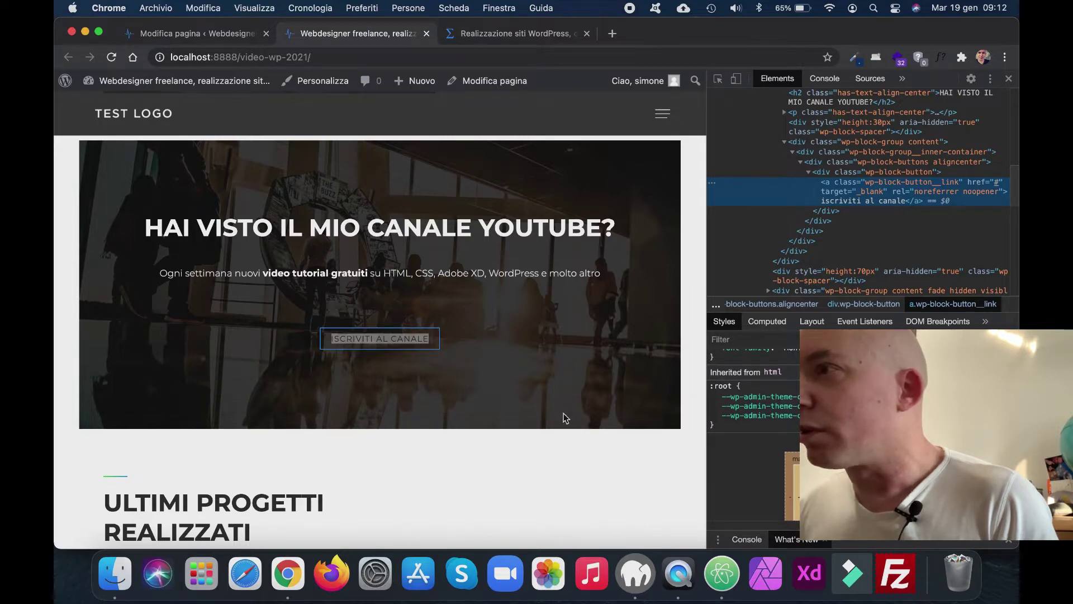
{"action": "left_click", "coordinate": [541, 409]}
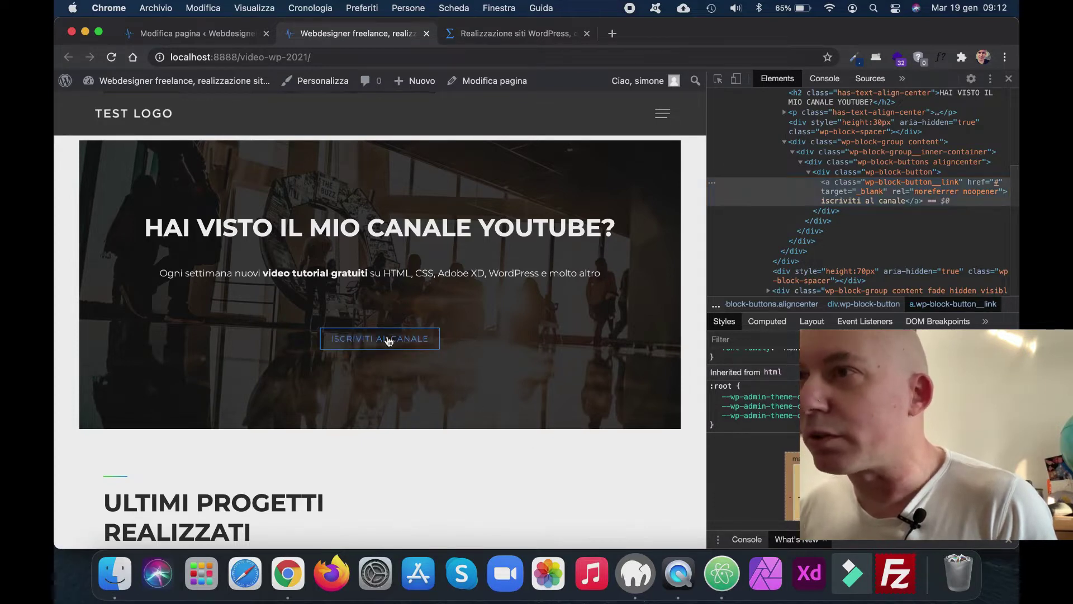
{"action": "scroll", "coordinate": [752, 436], "scroll_direction": "up", "scroll_amount": 5}
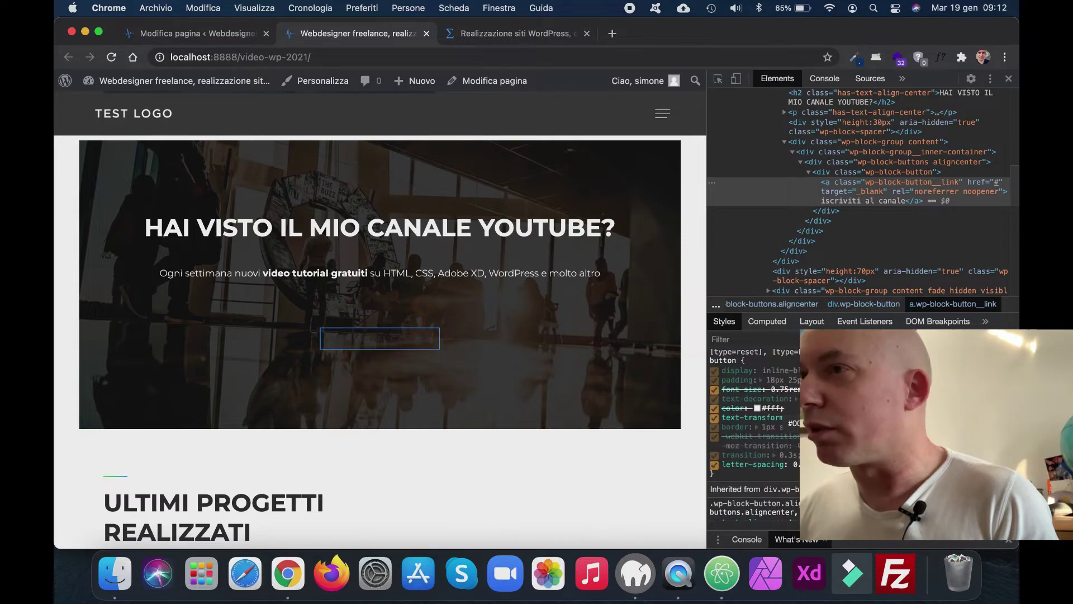
{"action": "scroll", "coordinate": [752, 436], "scroll_direction": "up", "scroll_amount": 5}
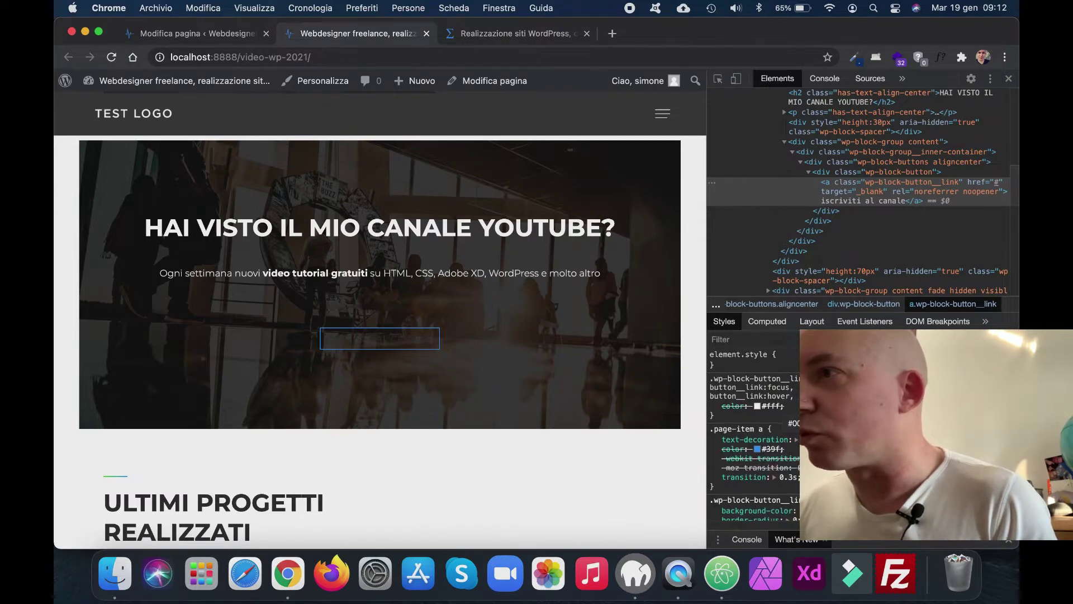
- In the page editor, add the CSS class "button" to the "iscriviti al canale" button, update the page and check the home page
{"action": "left_click", "coordinate": [204, 37]}
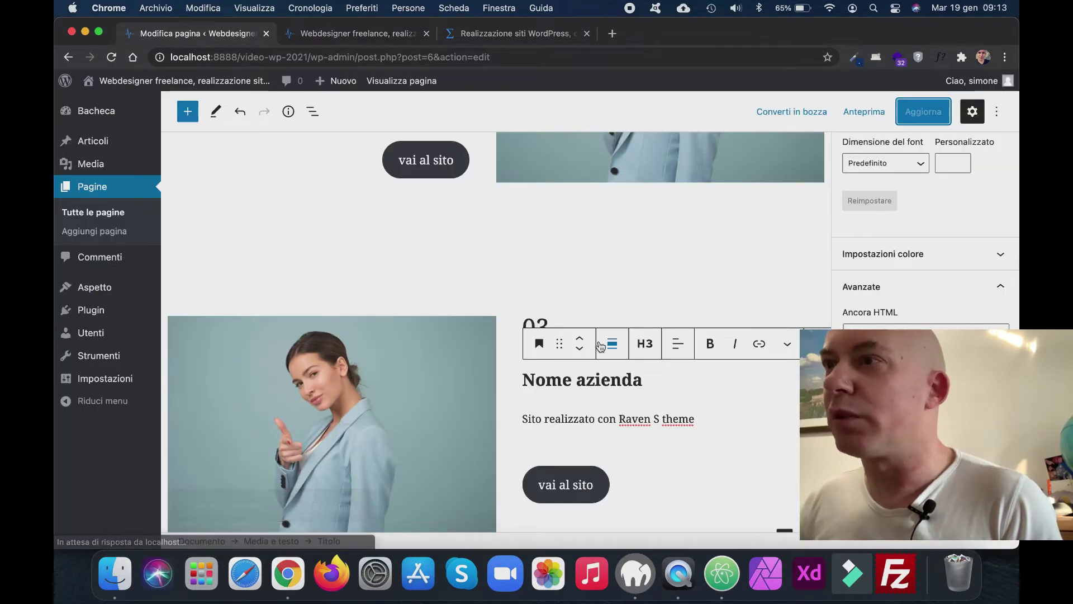
{"action": "scroll", "coordinate": [598, 341], "scroll_direction": "down", "scroll_amount": 5}
{"action": "scroll", "coordinate": [599, 342], "scroll_direction": "up", "scroll_amount": 7}
{"action": "scroll", "coordinate": [598, 341], "scroll_direction": "up", "scroll_amount": 10}
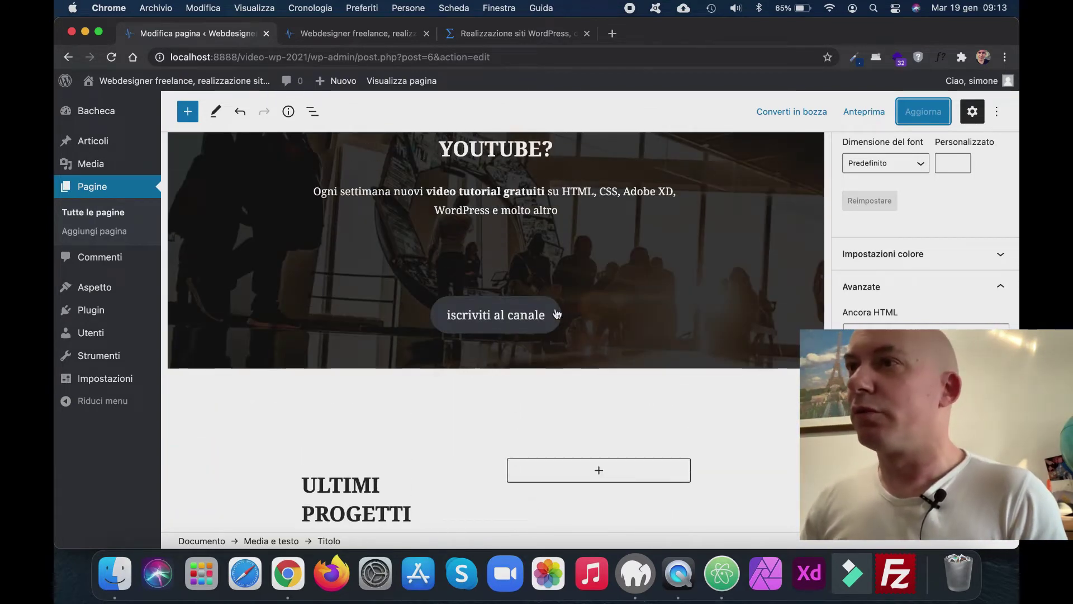
{"action": "left_click", "coordinate": [559, 310]}
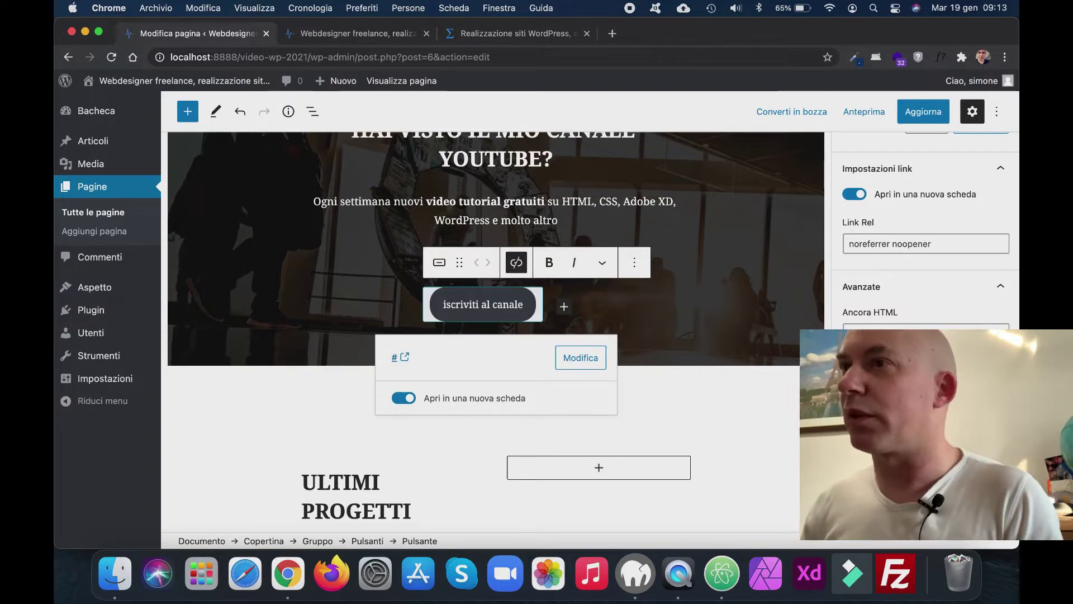
{"action": "left_click", "coordinate": [916, 115]}
{"action": "left_click", "coordinate": [344, 34]}
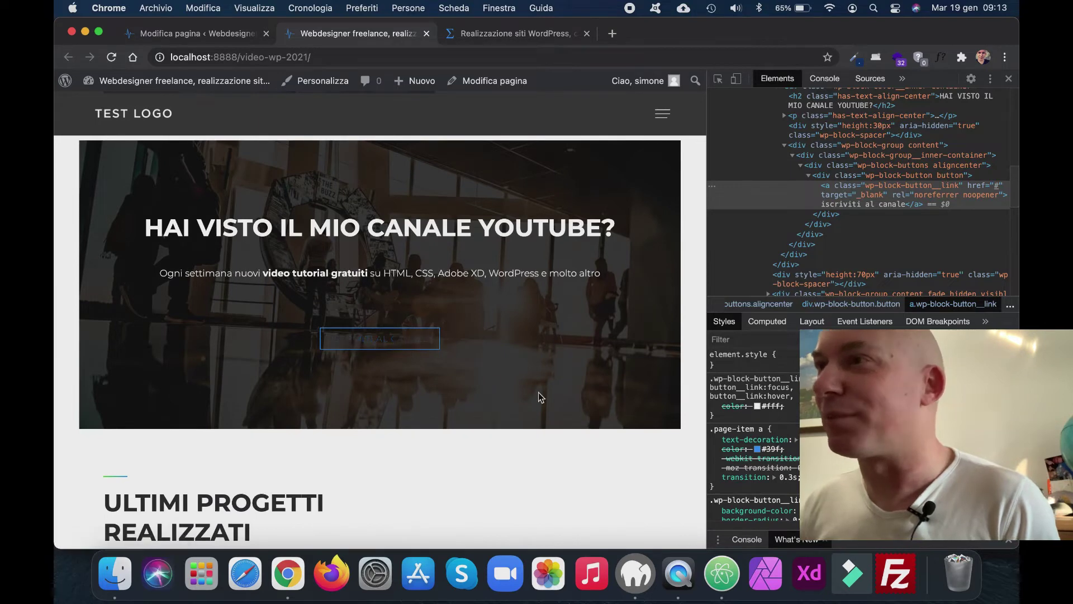
{"action": "left_click", "coordinate": [213, 37]}
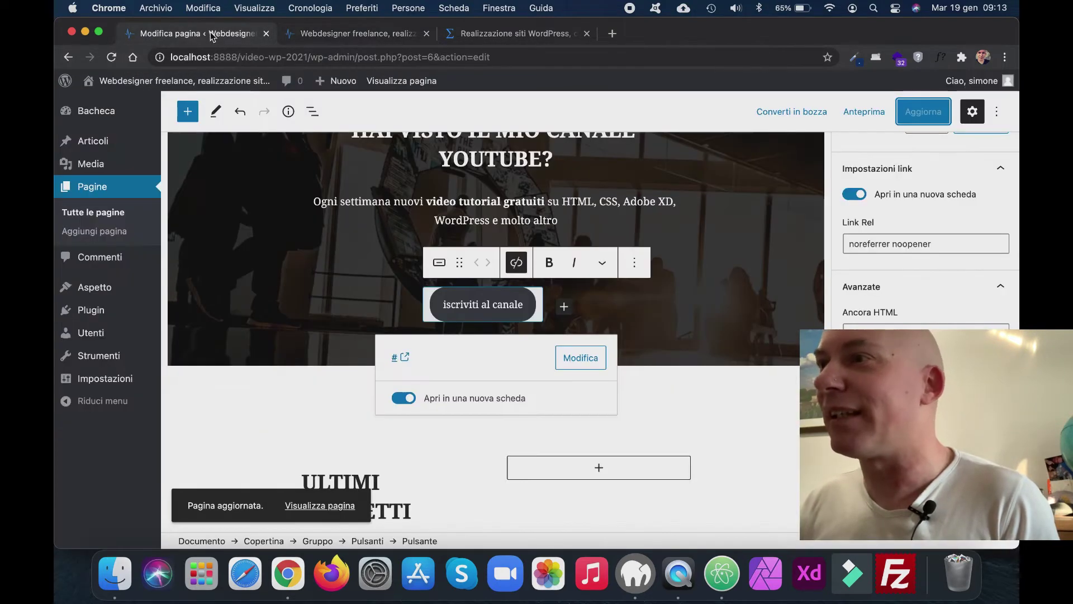
- In Atom, find .button in style.css, try adding !important to that rule's #fff colour, save and return to the home page in Chrome
{"action": "left_click", "coordinate": [722, 581]}
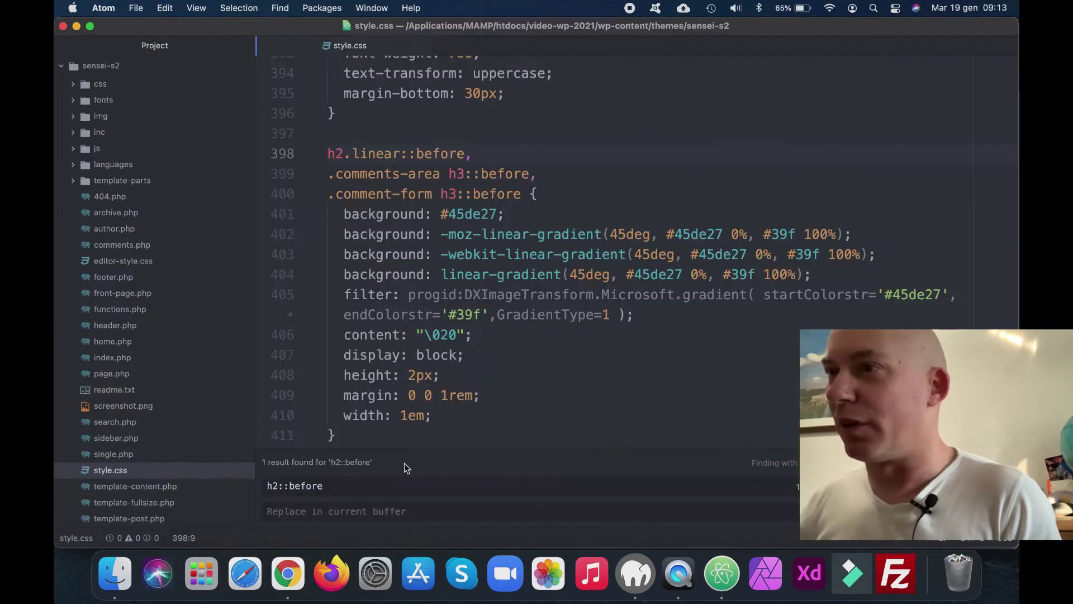
{"action": "key", "text": "super+f"}
{"action": "type", "text": ".button"}
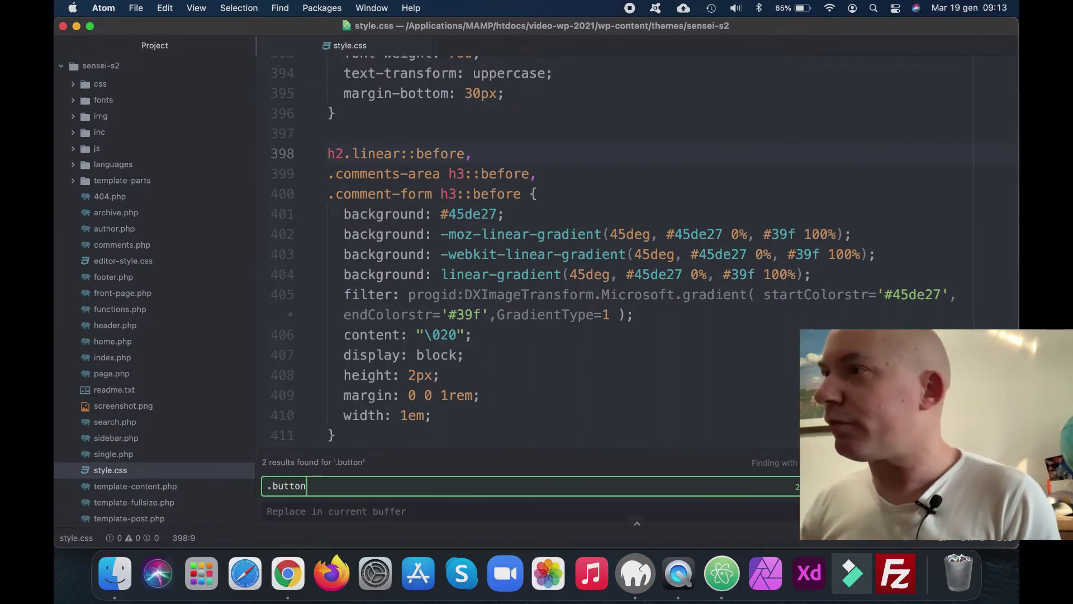
{"action": "key", "text": "Return"}
{"action": "scroll", "coordinate": [562, 291], "scroll_direction": "down", "scroll_amount": 5}
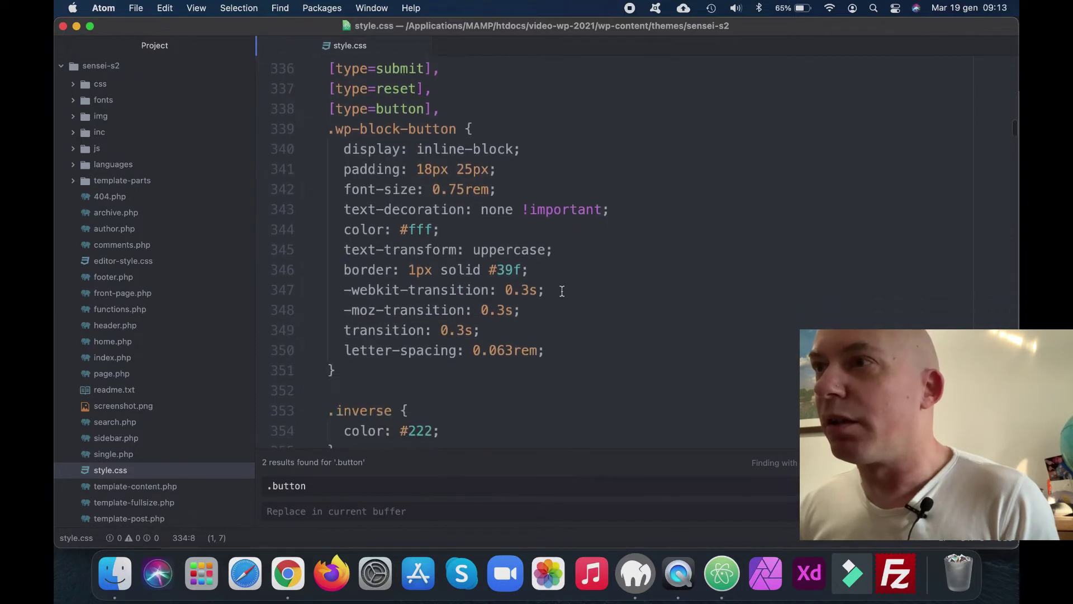
{"action": "left_click", "coordinate": [434, 229]}
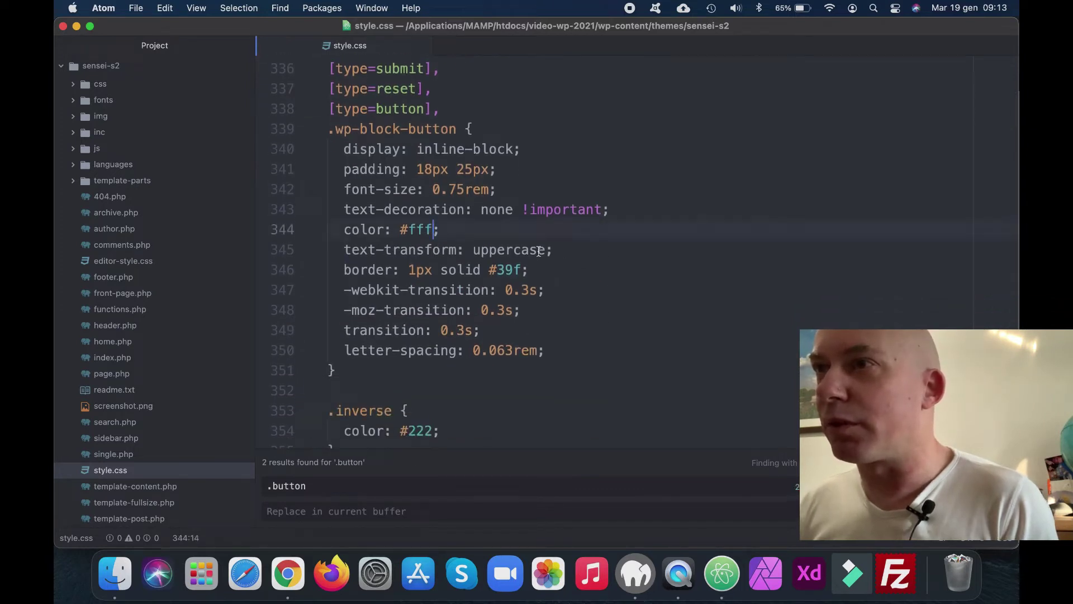
{"action": "type", "text": "!important"}
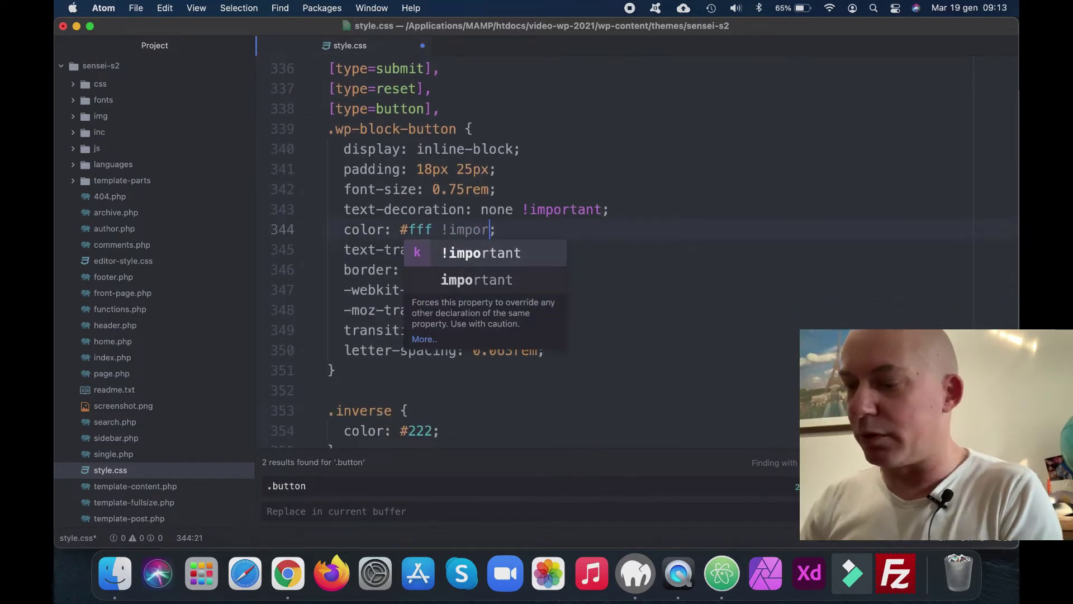
{"action": "key", "text": "super+s"}
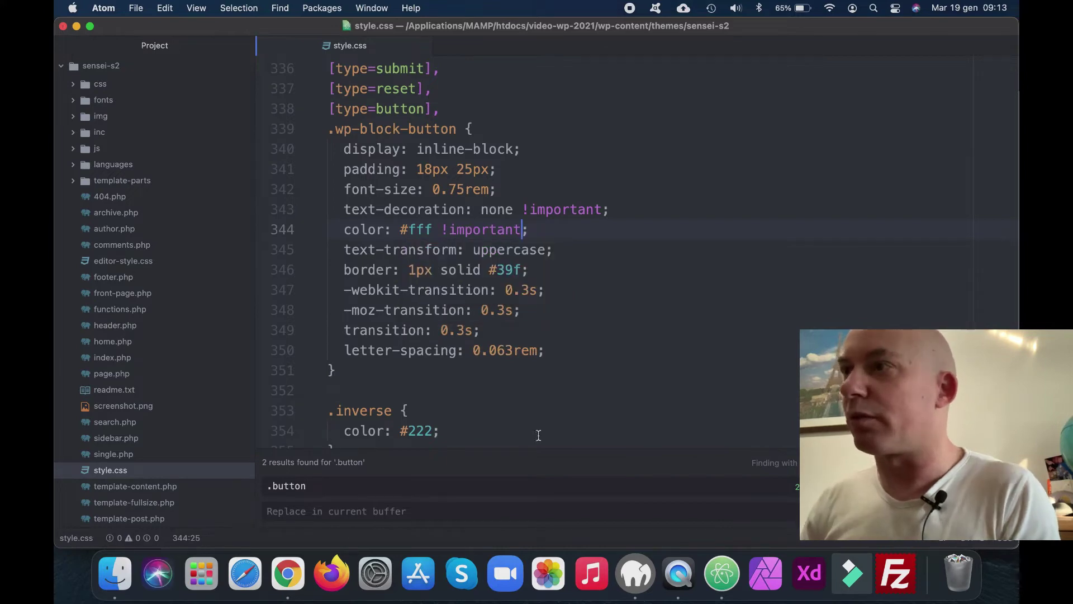
{"action": "left_click", "coordinate": [288, 573]}
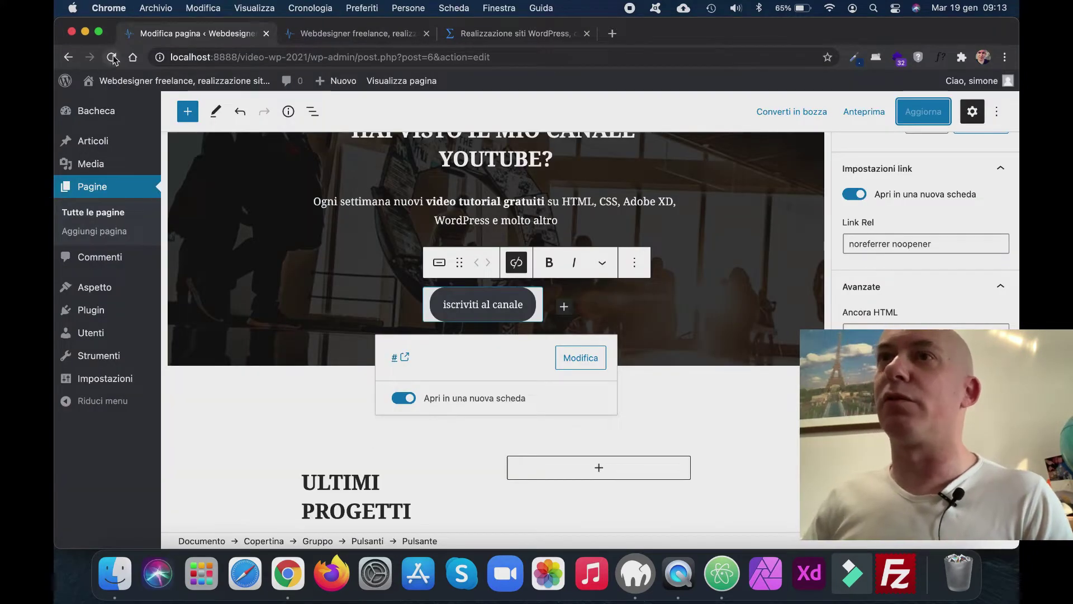
{"action": "left_click", "coordinate": [308, 35]}
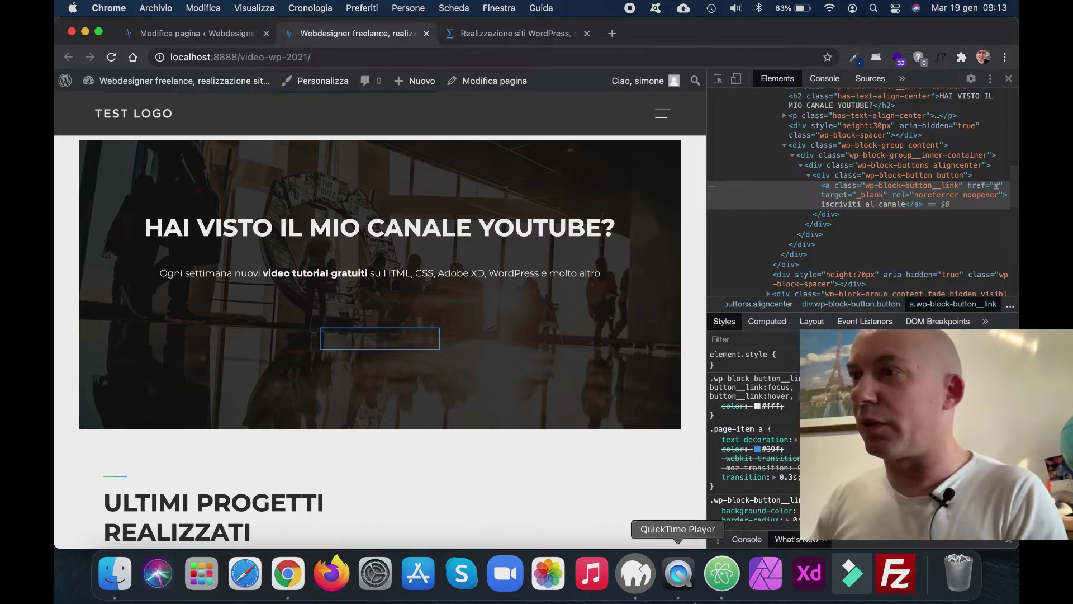
- Back in Atom, remove !important from the colour of the shared .wp-block-button rule in style.css
{"action": "left_click", "coordinate": [722, 573]}
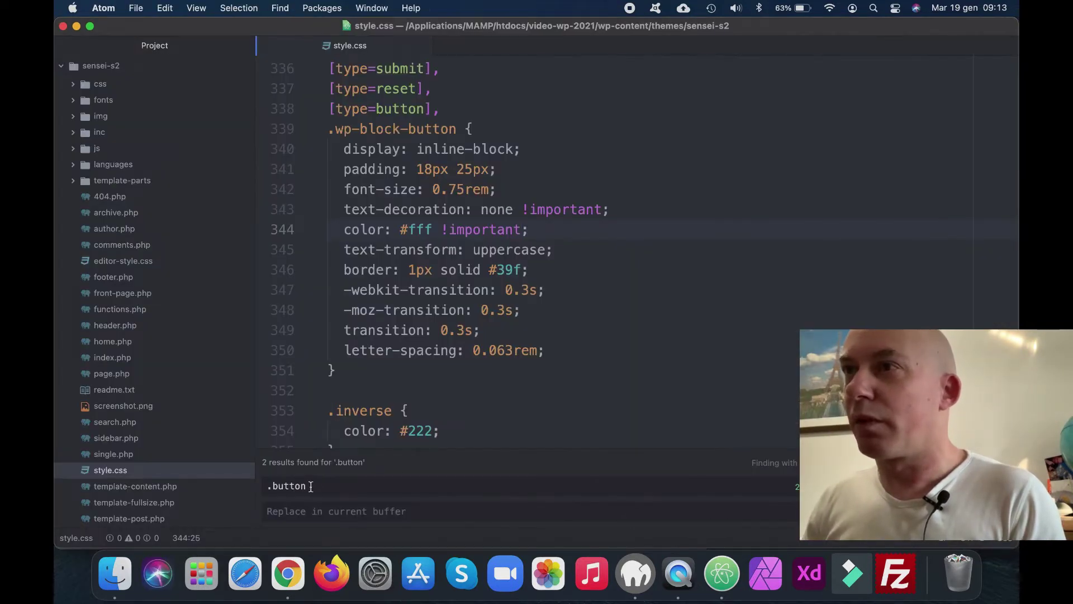
{"action": "key", "text": "BackSpace"}
{"action": "key", "text": "BackSpace"}
{"action": "key", "text": "BackSpace"}
{"action": "key", "text": "BackSpace"}
{"action": "key", "text": "BackSpace"}
{"action": "key", "text": "BackSpace"}
{"action": "key", "text": "BackSpace"}
{"action": "key", "text": "BackSpace"}
{"action": "key", "text": "BackSpace"}
{"action": "key", "text": "BackSpace"}
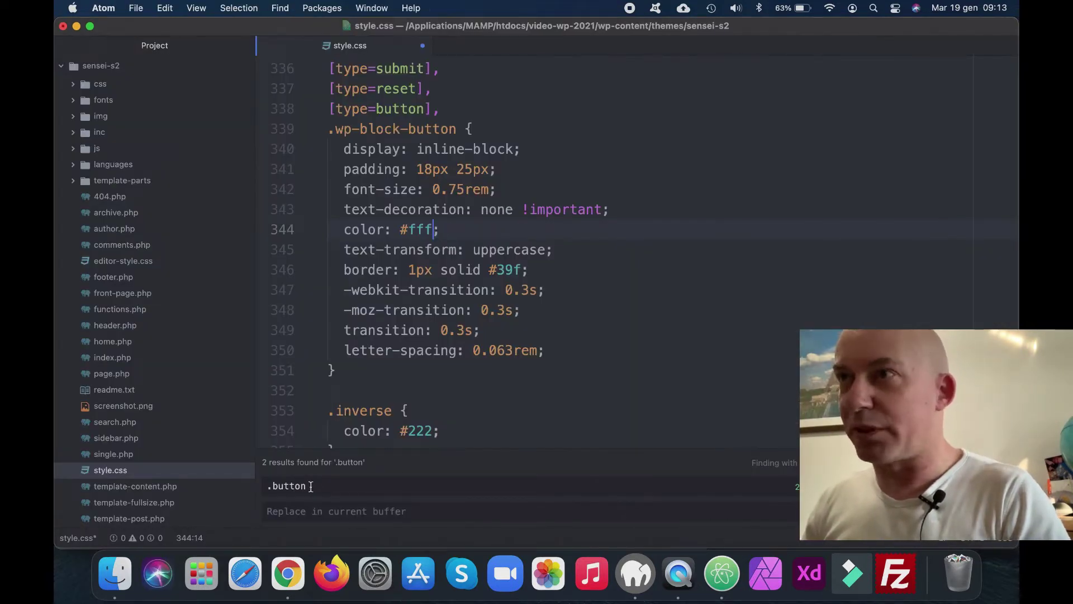
- Find the .wp-block-button__link rule in style.css, set its colour to #fff and save the file
{"action": "triple_click", "coordinate": [323, 487]}
{"action": "type", "text": ".wp-block-button__link:visited"}
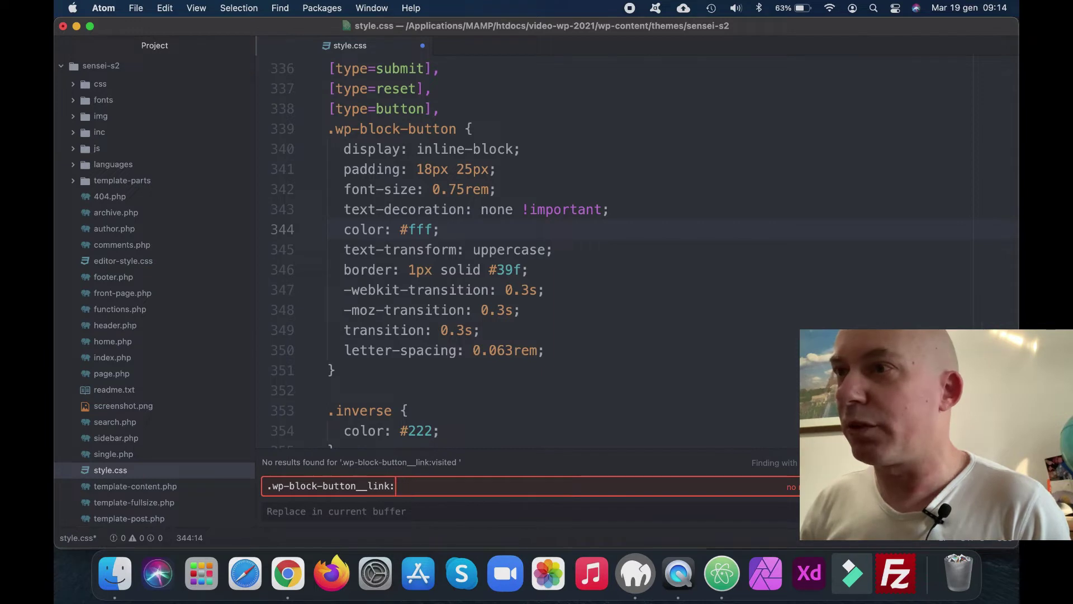
{"action": "key", "text": "BackSpace"}
{"action": "key", "text": "Return"}
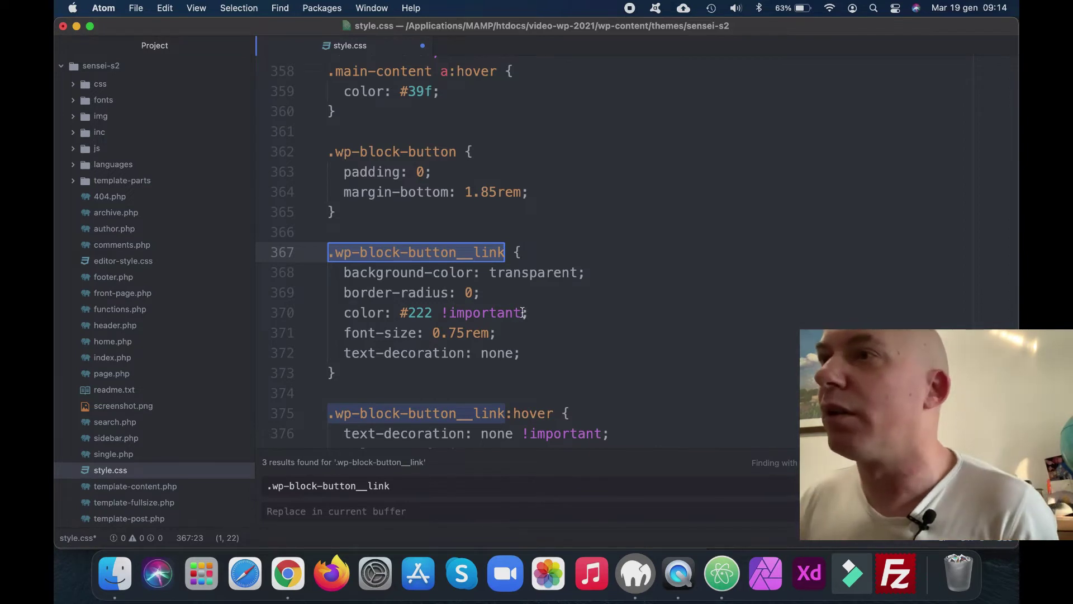
{"action": "left_click_drag", "start_coordinate": [521, 313], "coordinate": [415, 307]}
{"action": "type", "text": "fff;"}
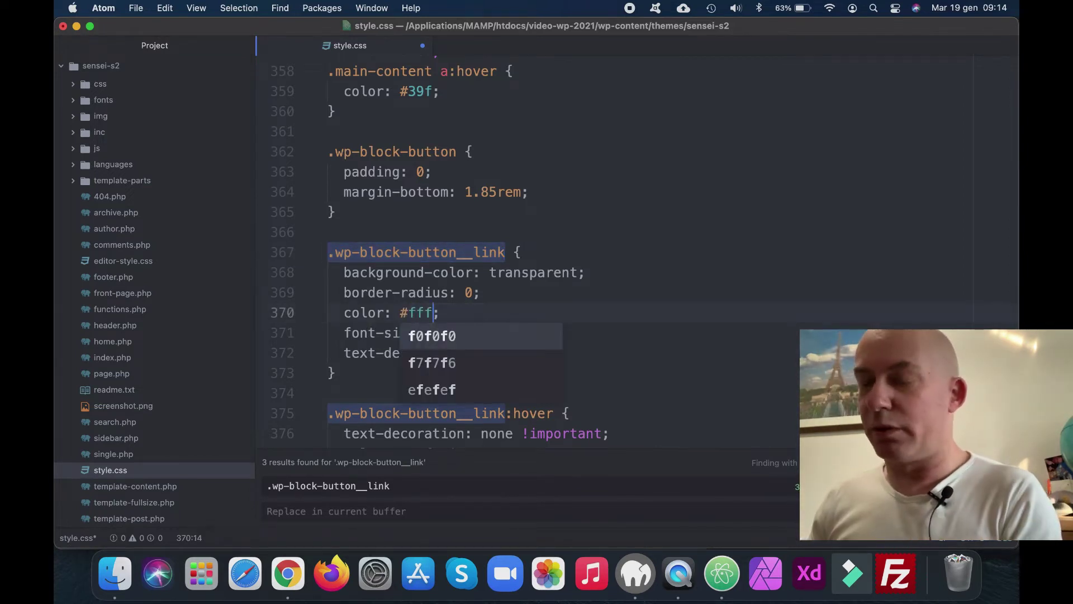
{"action": "key", "text": "super+s"}
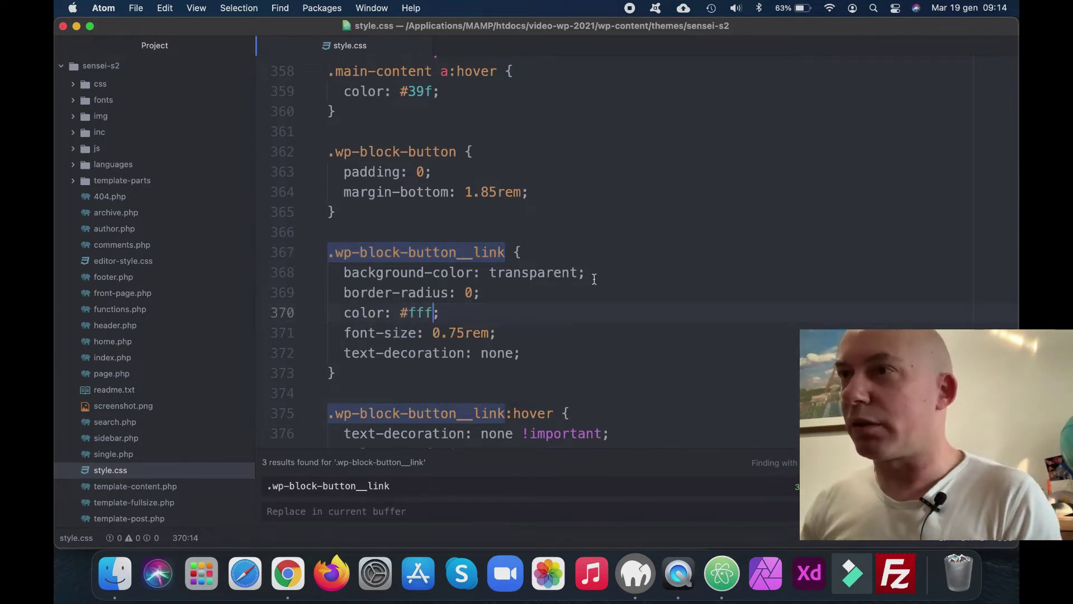
- Add !important to the .wp-block-button__link rule's colour, save the stylesheet and reload the local home page in Chrome
{"action": "scroll", "coordinate": [594, 279], "scroll_direction": "down", "scroll_amount": 3}
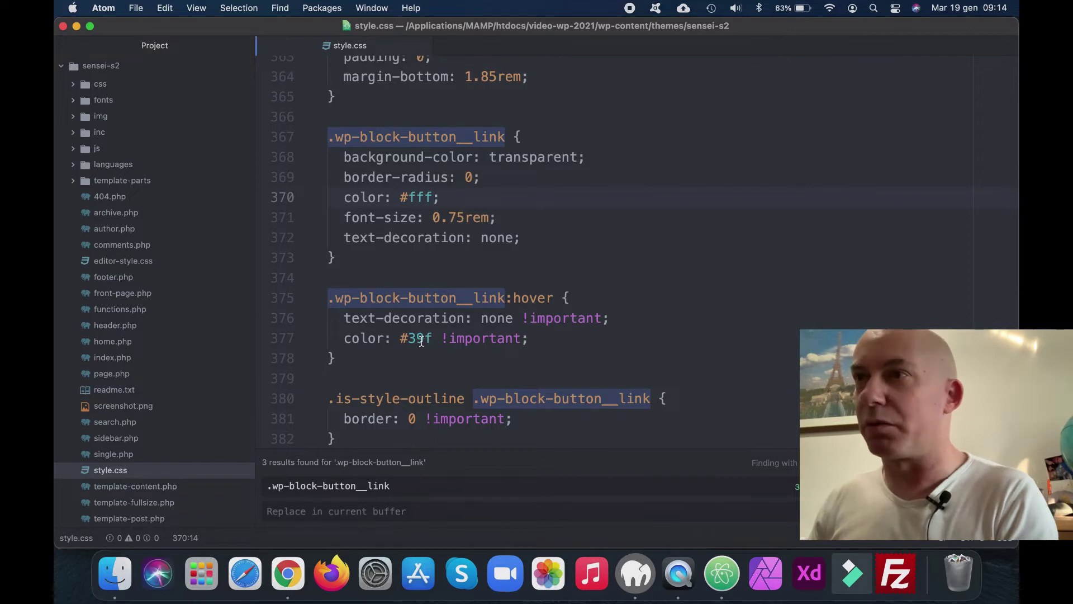
{"action": "type", "text": "!"}
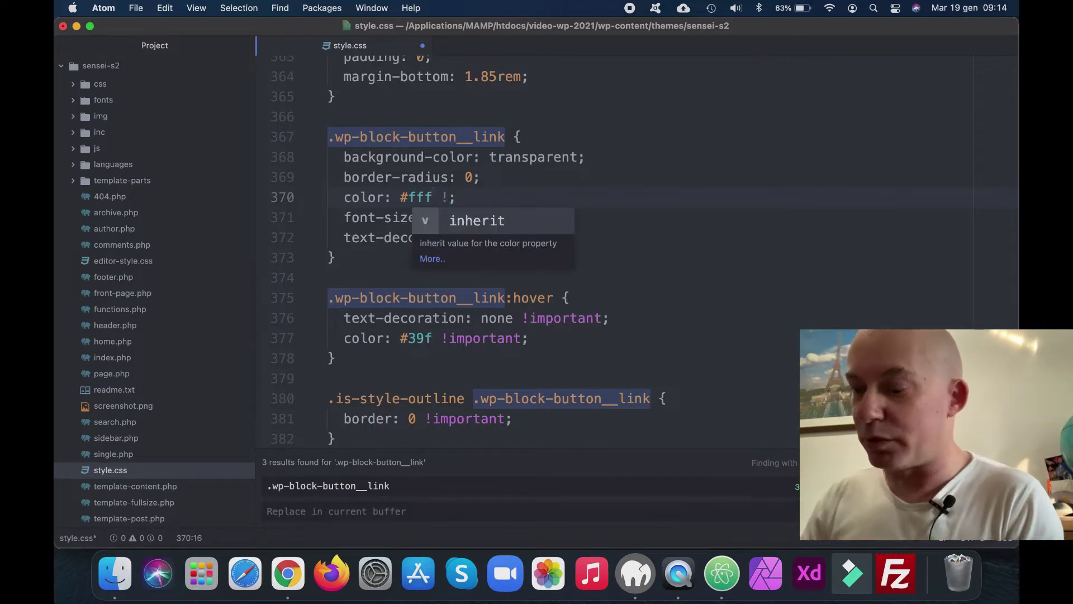
{"action": "type", "text": "important"}
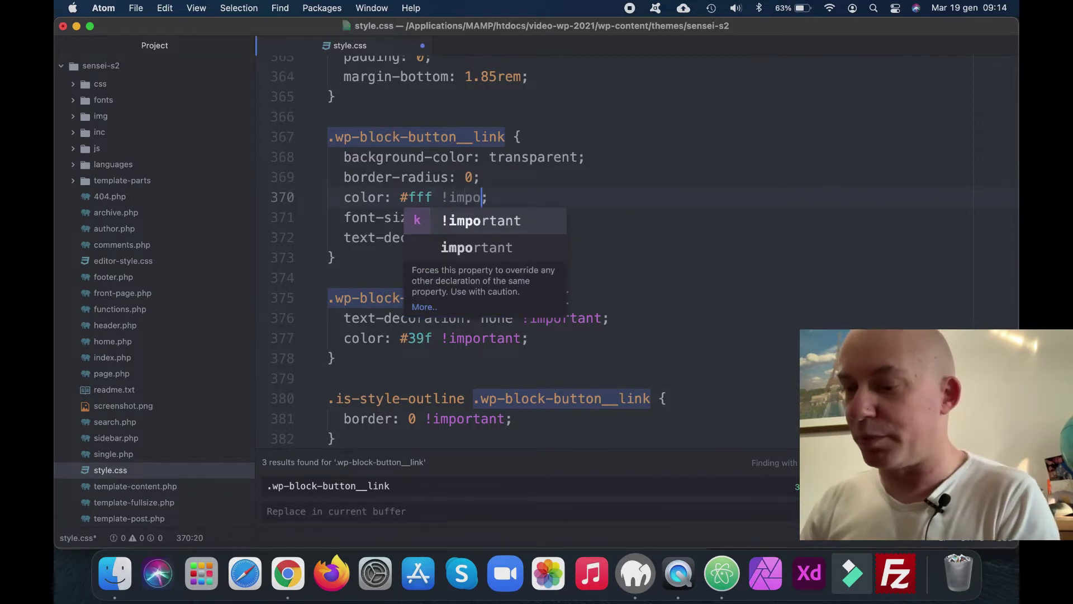
{"action": "key", "text": "super+s"}
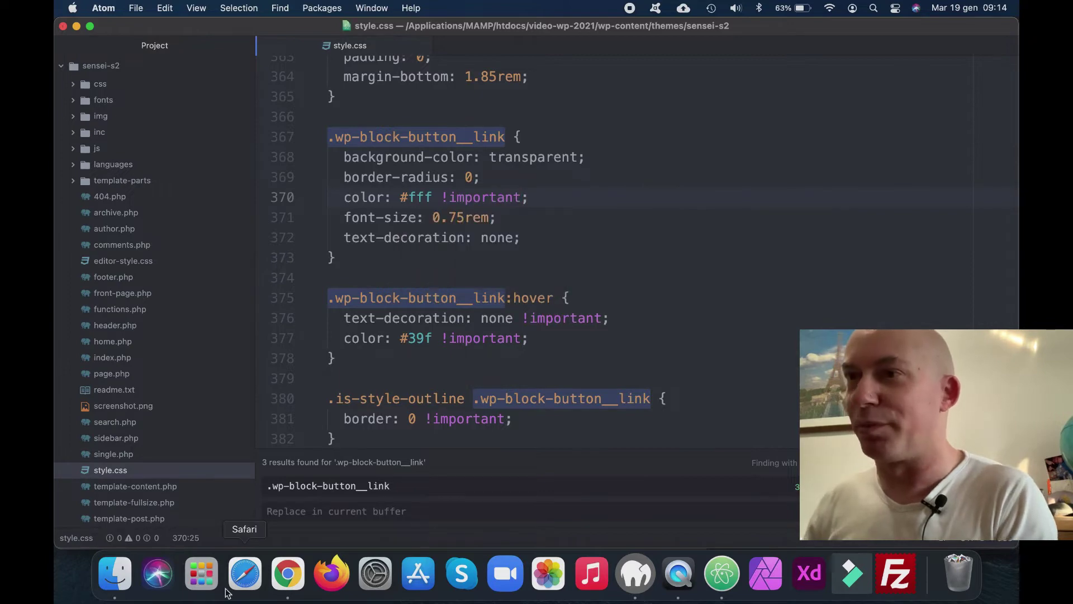
{"action": "left_click", "coordinate": [288, 573]}
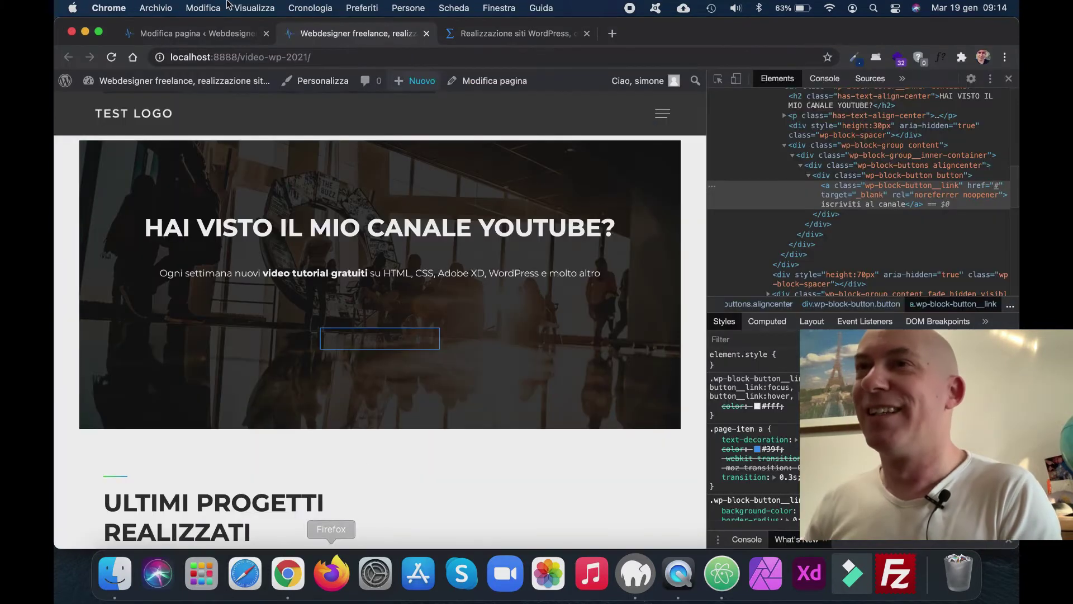
{"action": "left_click", "coordinate": [112, 57]}
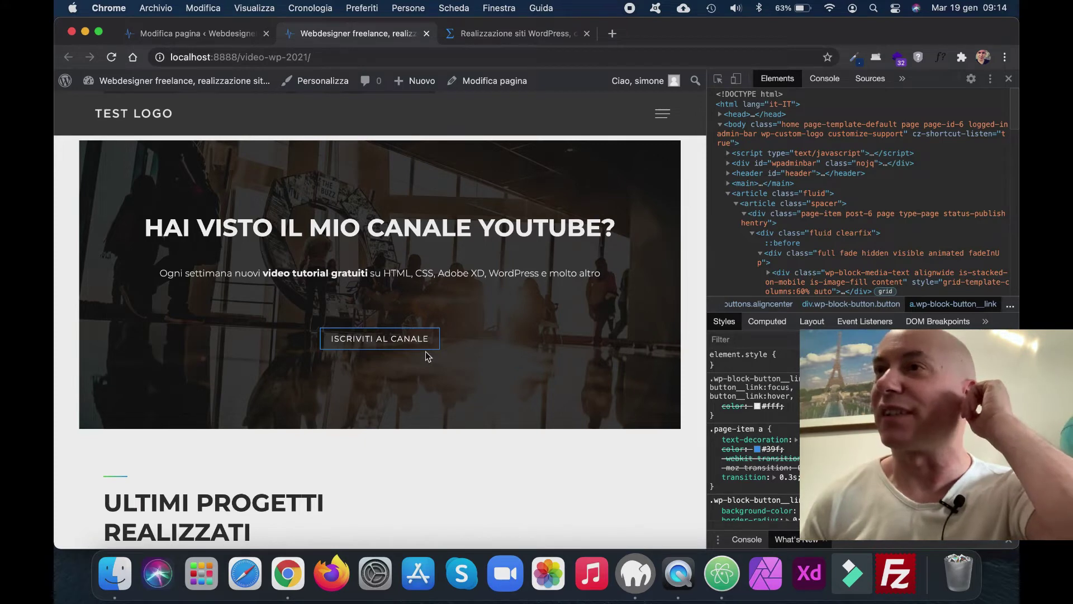
- Check the YouTube section on the reference site, then delete the colour declaration from the .wp-block-button__link:hover rule in Atom
{"action": "left_click", "coordinate": [545, 33]}
{"action": "scroll", "coordinate": [522, 300], "scroll_direction": "down", "scroll_amount": 2}
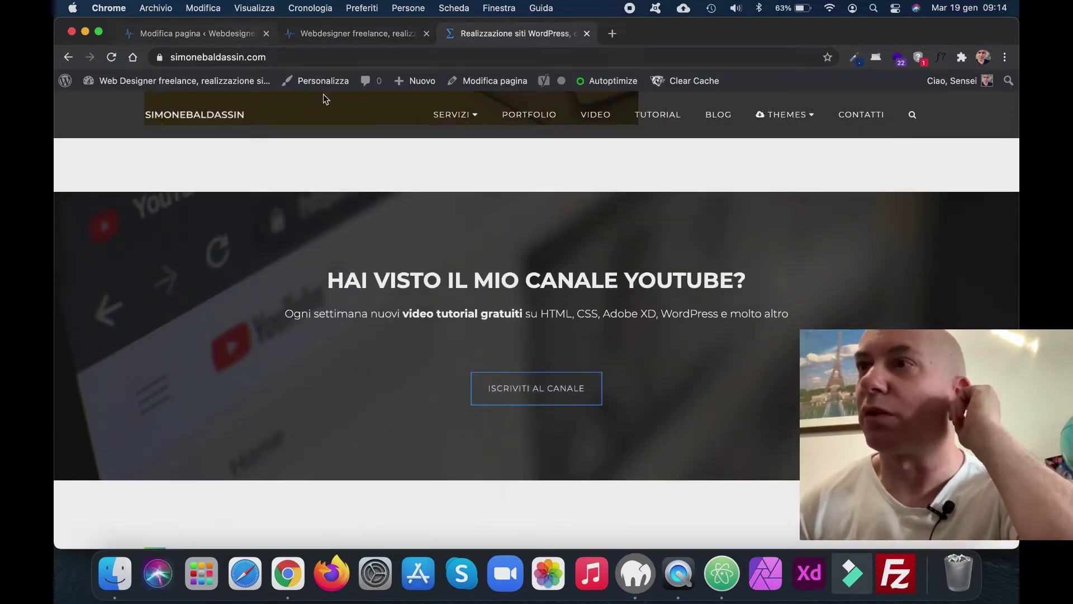
{"action": "left_click", "coordinate": [722, 576]}
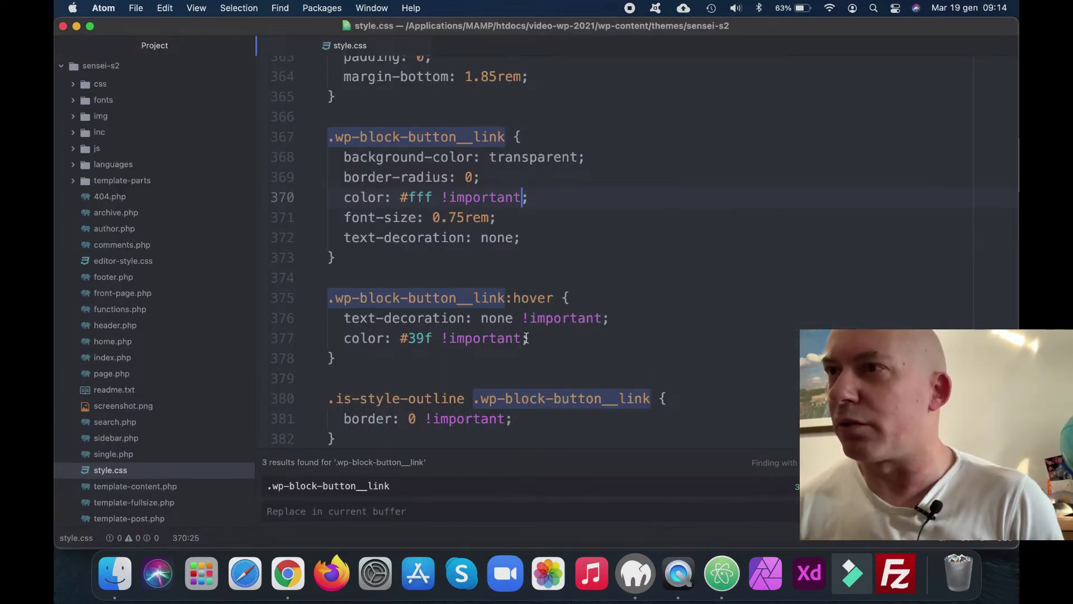
{"action": "left_click_drag", "start_coordinate": [531, 340], "coordinate": [339, 334]}
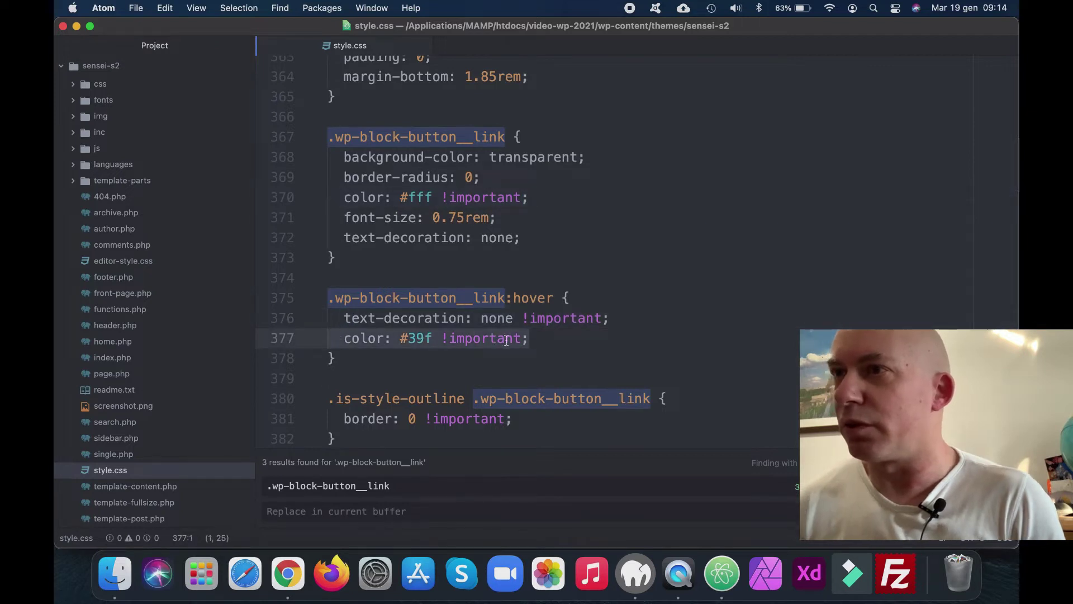
{"action": "key", "text": "BackSpace"}
- Add a background-color of #39f to the .wp-block-button__link:hover rule, below its text-decoration declaration
{"action": "left_click", "coordinate": [610, 317]}
{"action": "key", "text": "Return"}
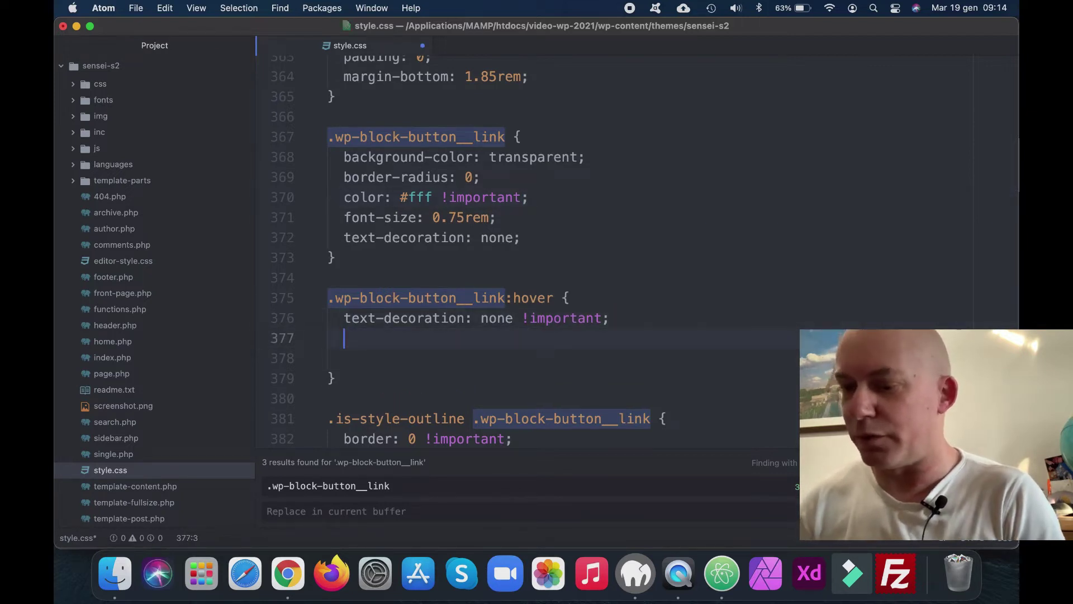
{"action": "type", "text": "ac"}
{"action": "key", "text": "BackSpace"}
{"action": "key", "text": "BackSpace"}
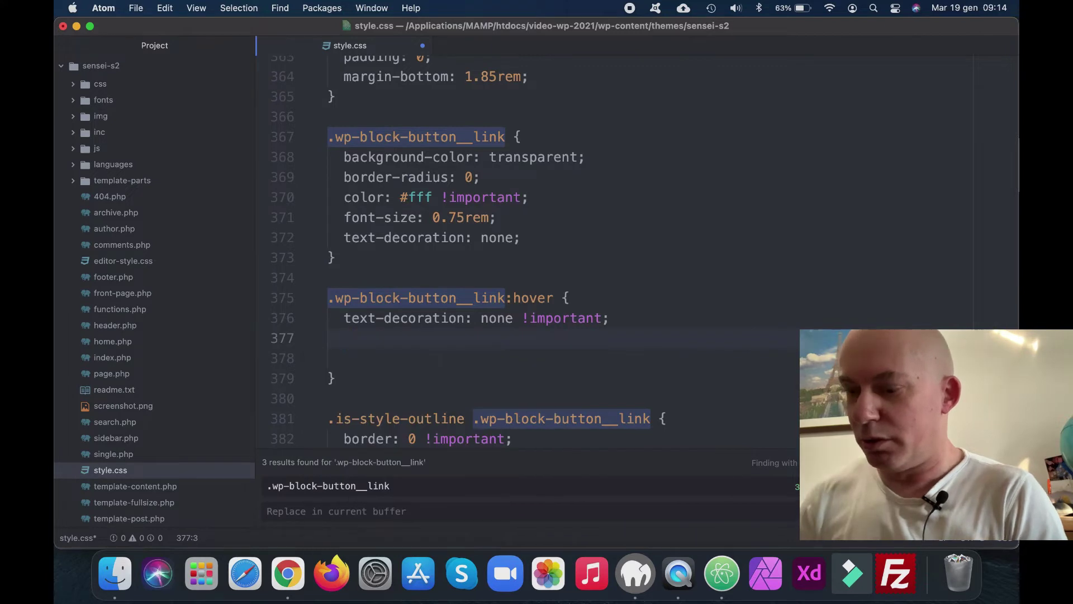
{"action": "type", "text": "bac"}
{"action": "key", "text": "Down"}
{"action": "key", "text": "Return"}
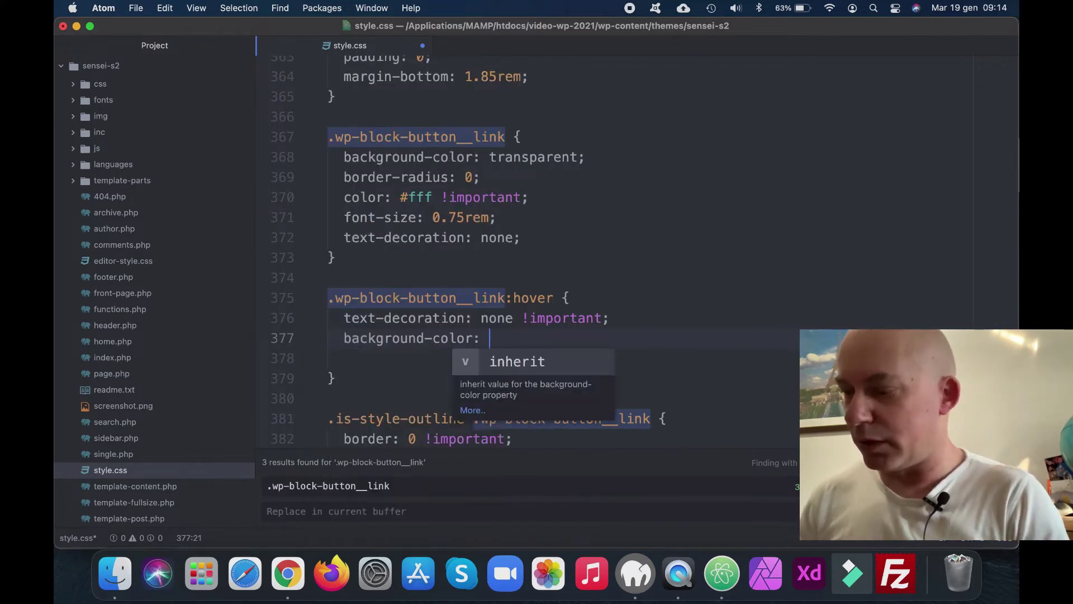
{"action": "type", "text": "#39f;"}
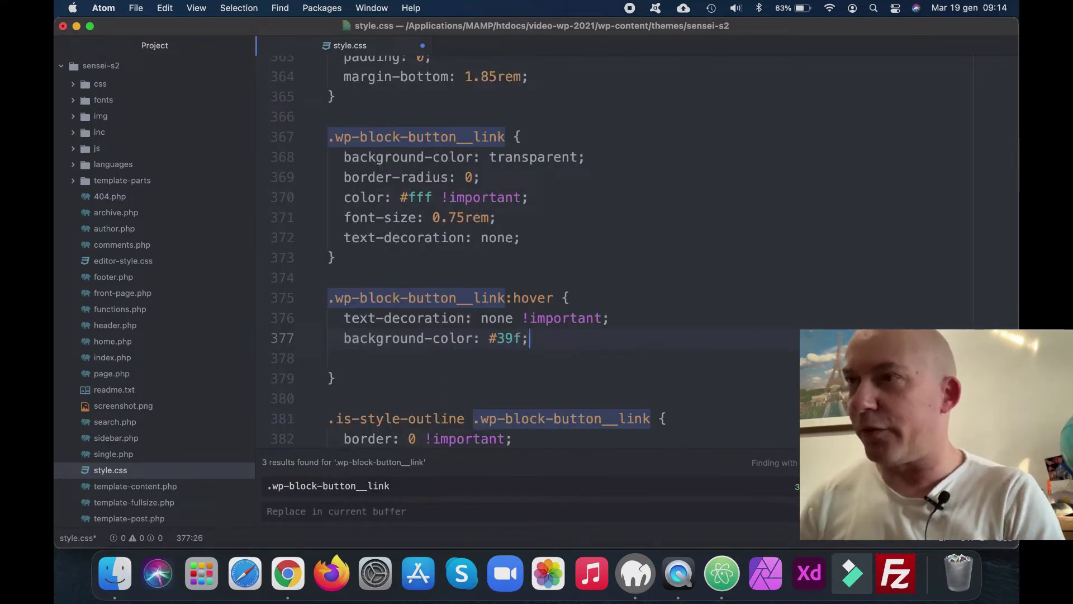
- Save the stylesheet, switch to Chrome, reload the reference site and reload the local home page
{"action": "key", "text": "super+s"}
{"action": "left_click", "coordinate": [288, 573]}
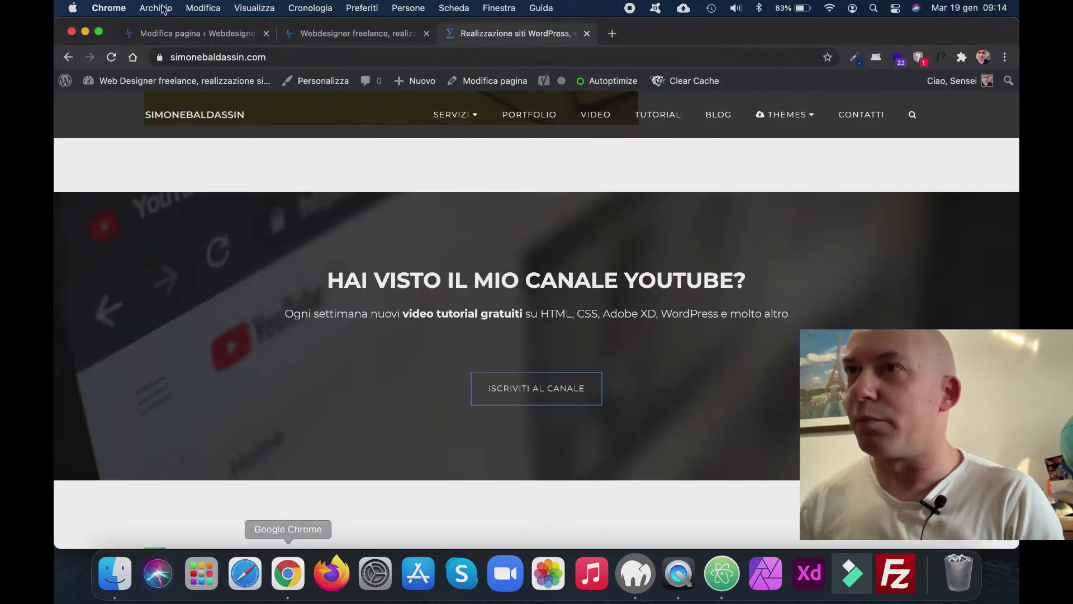
{"action": "left_click", "coordinate": [112, 57]}
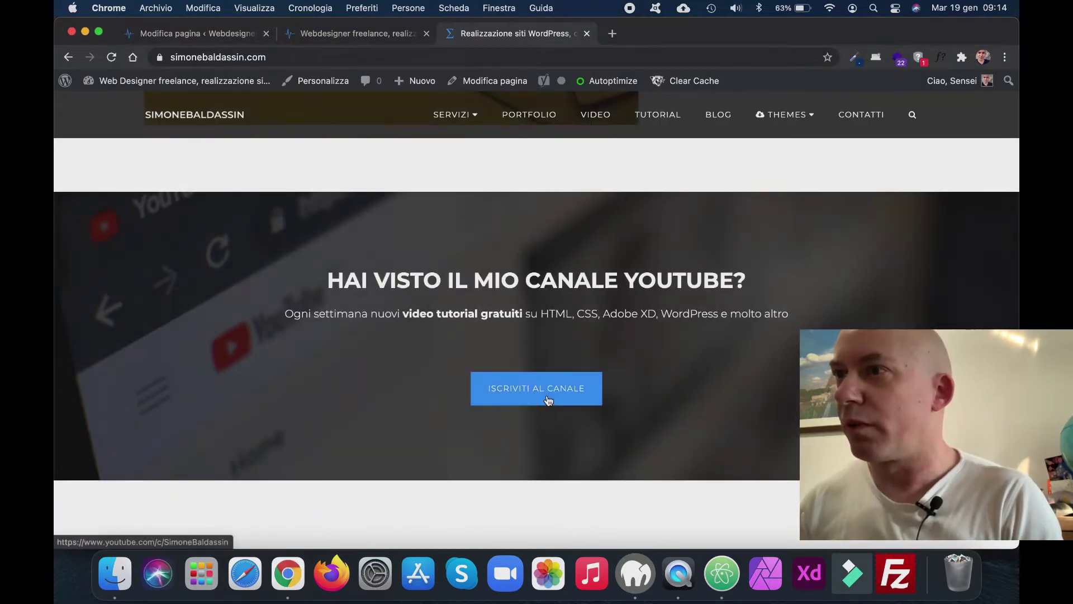
{"action": "left_click", "coordinate": [313, 33]}
{"action": "key", "text": "super+r"}
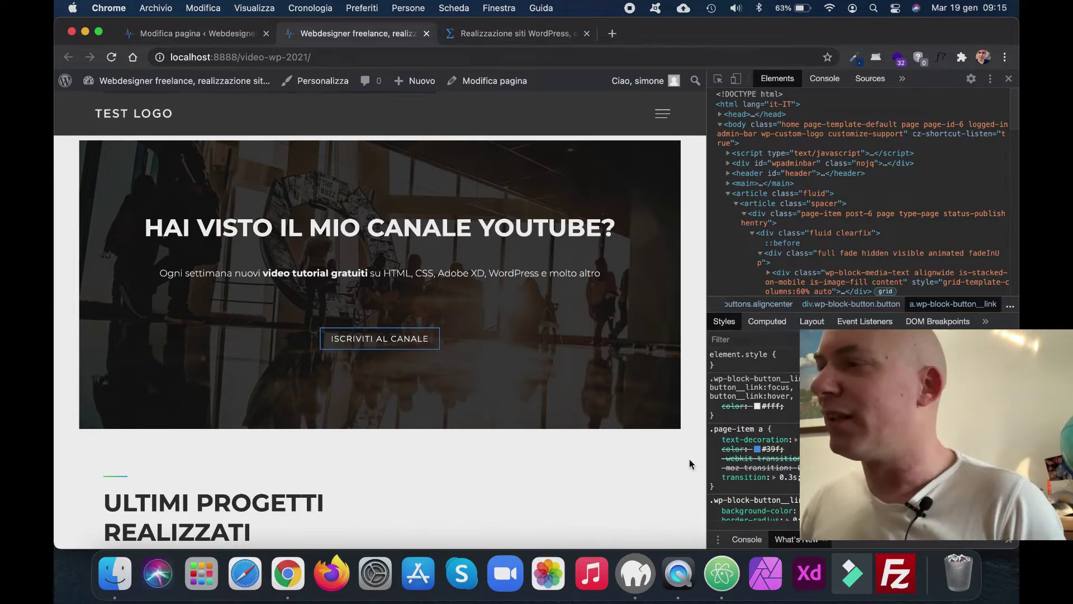
- In Atom, clear the search term and open main.php in template-parts to examine the classes wrapping the page content
{"action": "left_click", "coordinate": [724, 577]}
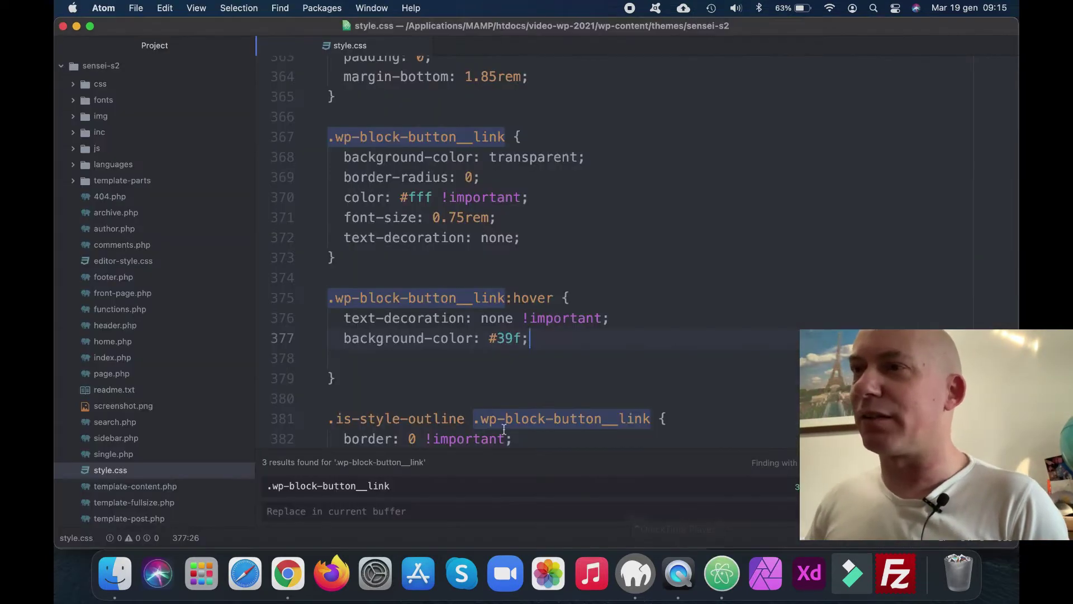
{"action": "left_click_drag", "start_coordinate": [401, 493], "coordinate": [255, 488]}
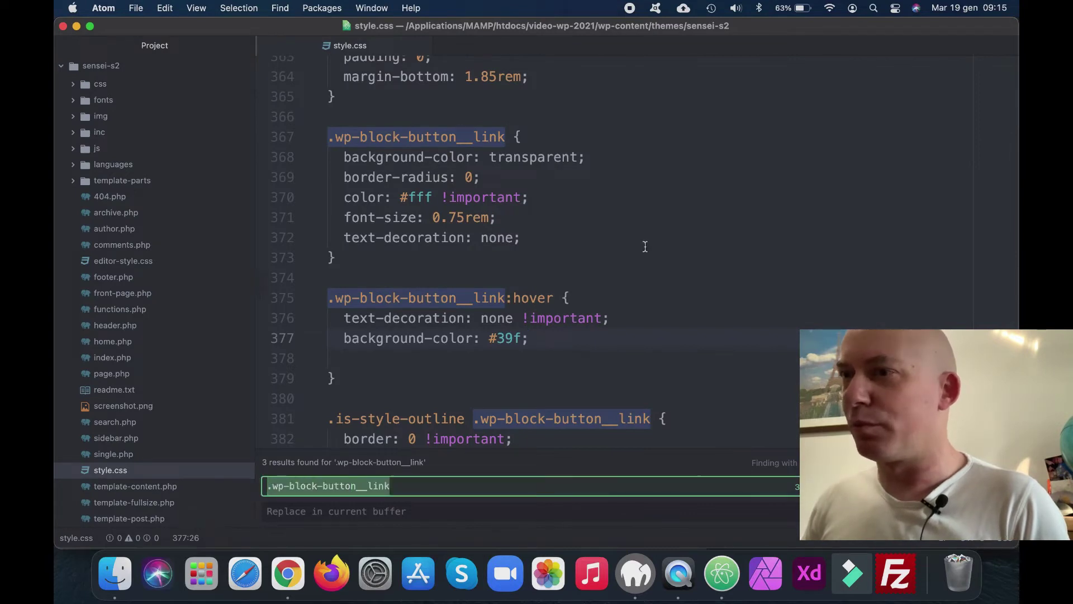
{"action": "key", "text": "BackSpace"}
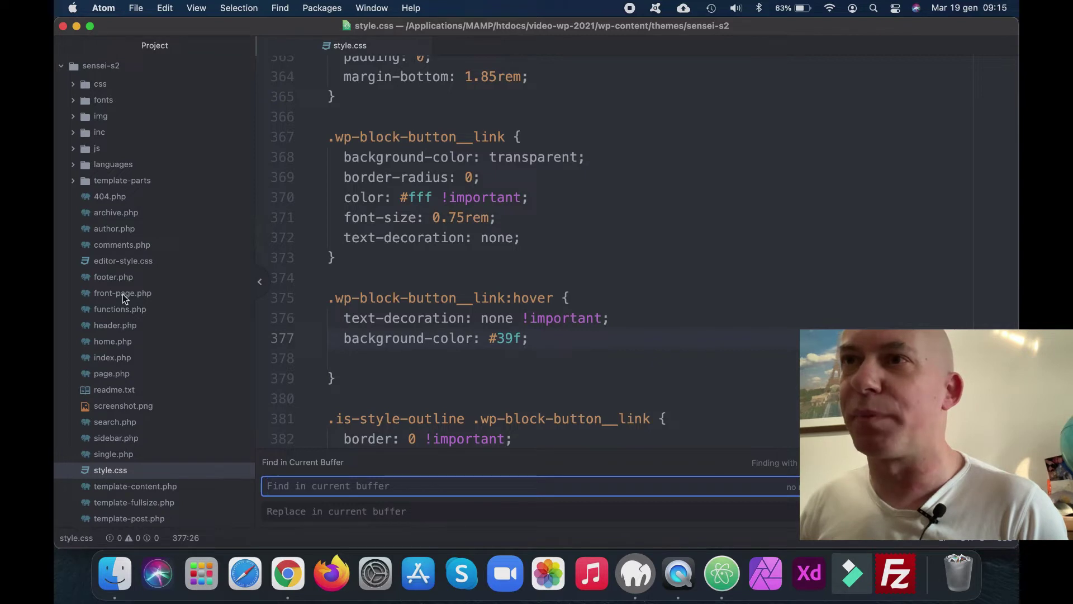
{"action": "left_click", "coordinate": [95, 185]}
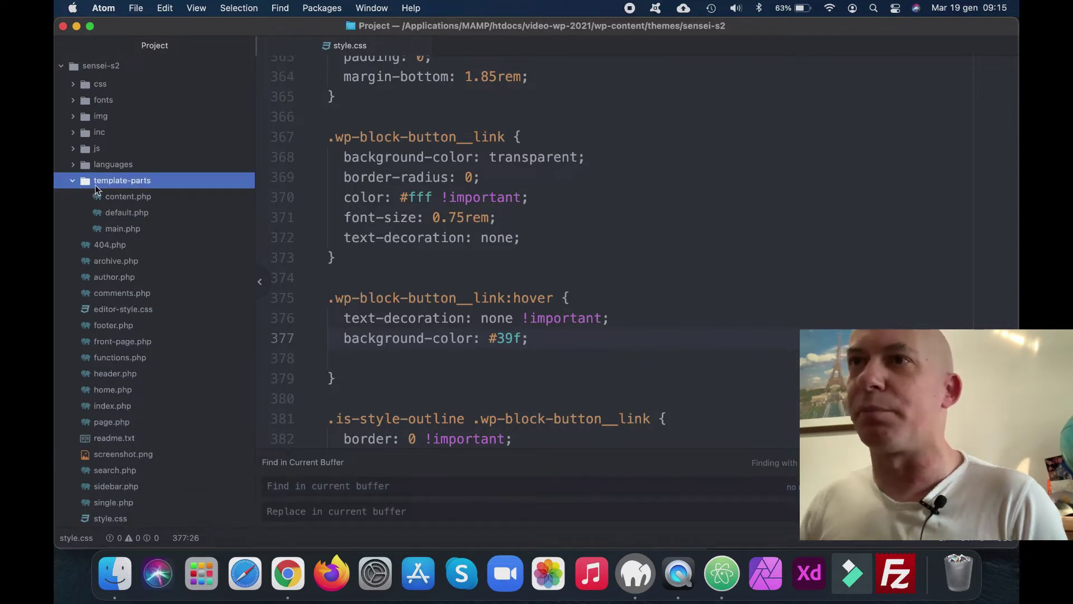
{"action": "left_click", "coordinate": [123, 229]}
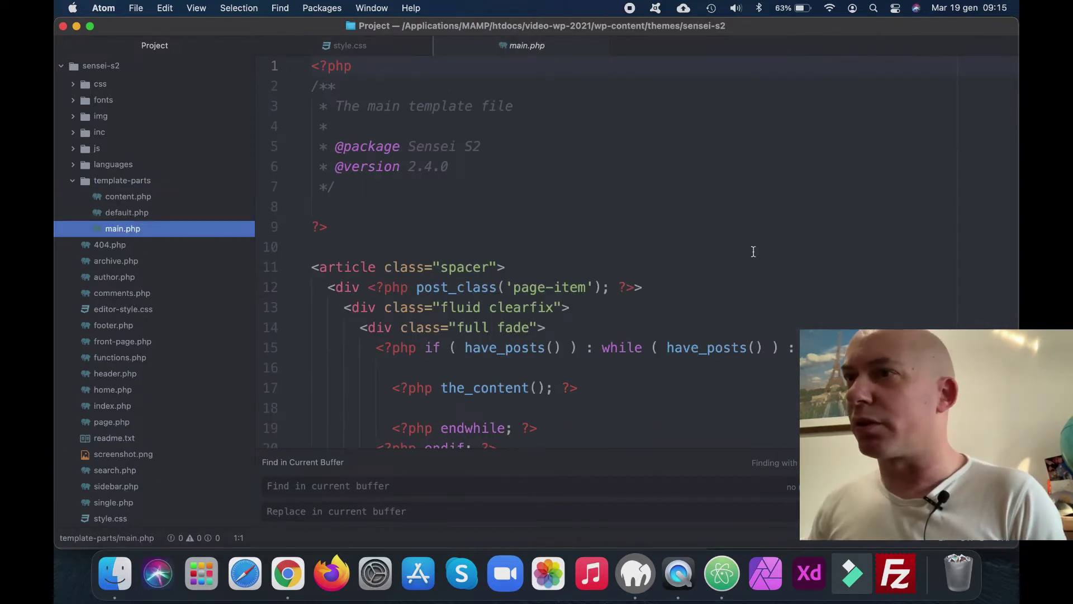
{"action": "scroll", "coordinate": [753, 252], "scroll_direction": "down", "scroll_amount": 1}
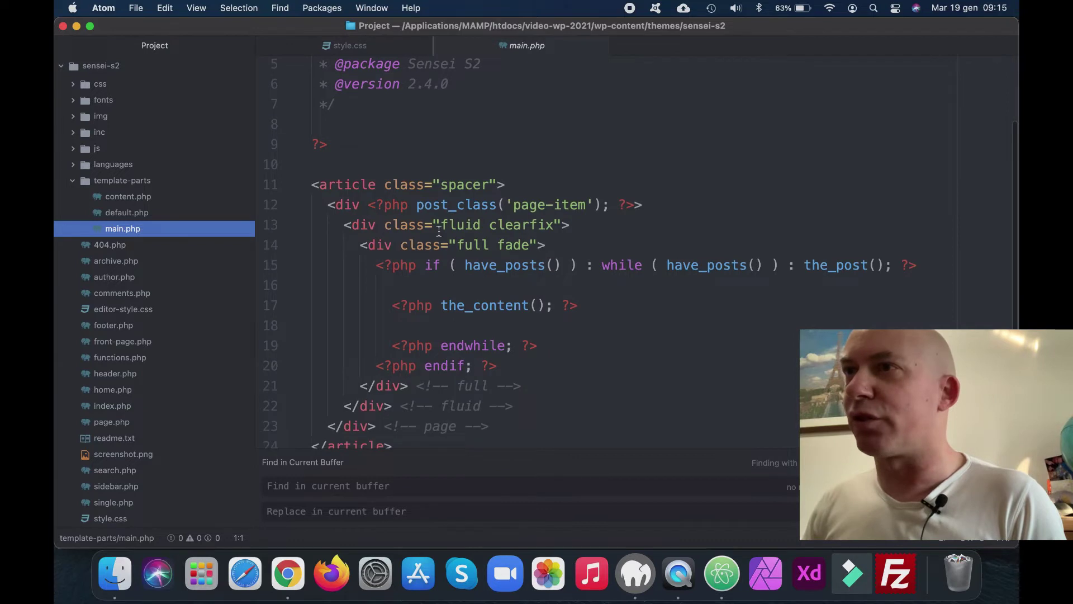
- Find the .fluid rule in style.css and set its width to 100%
{"action": "left_click", "coordinate": [384, 48]}
{"action": "left_click", "coordinate": [352, 490]}
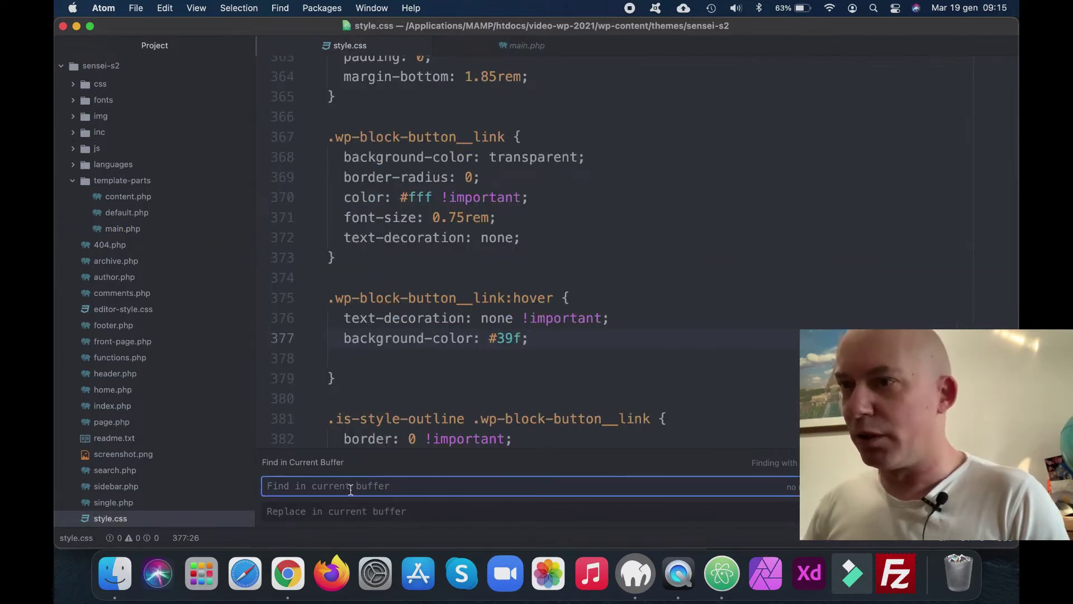
{"action": "type", "text": ".fluid"}
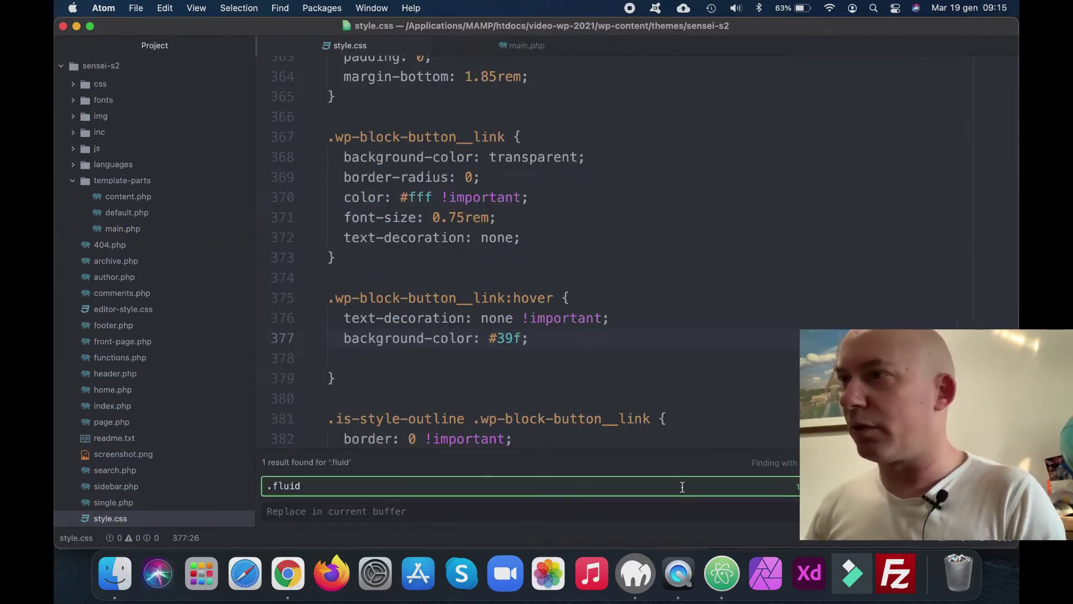
{"action": "key", "text": "Return"}
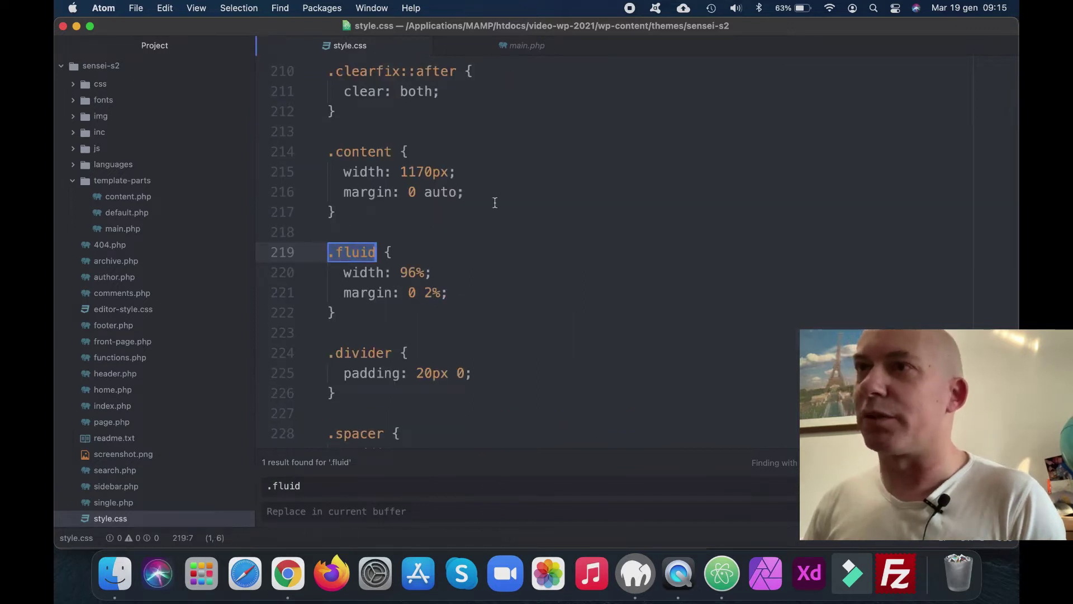
{"action": "left_click", "coordinate": [416, 271]}
{"action": "key", "text": "BackSpace"}
{"action": "key", "text": "BackSpace"}
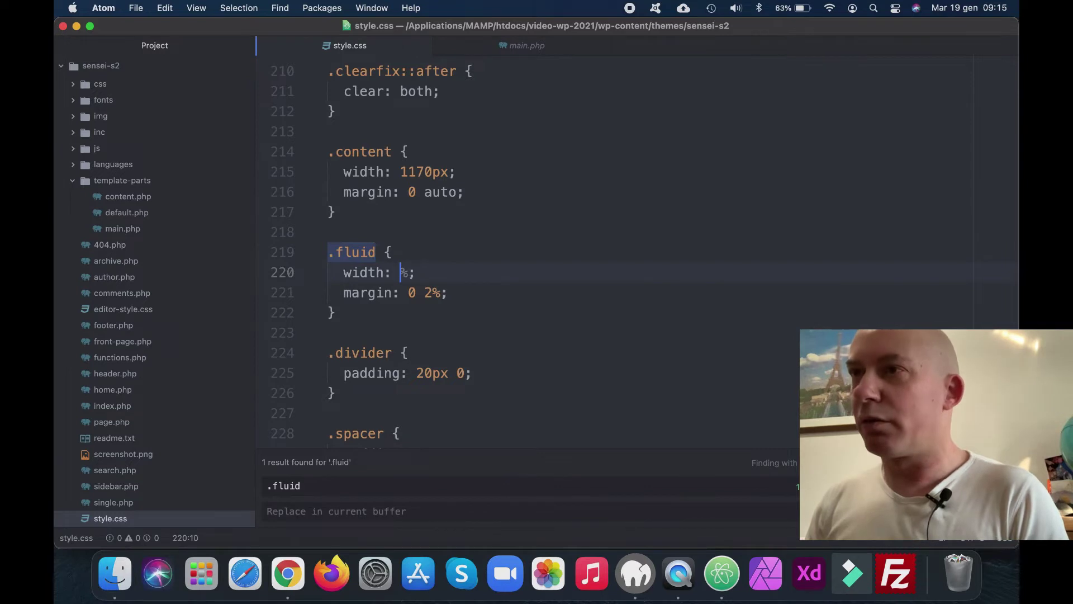
{"action": "type", "text": "100"}
{"action": "left_click", "coordinate": [564, 232]}
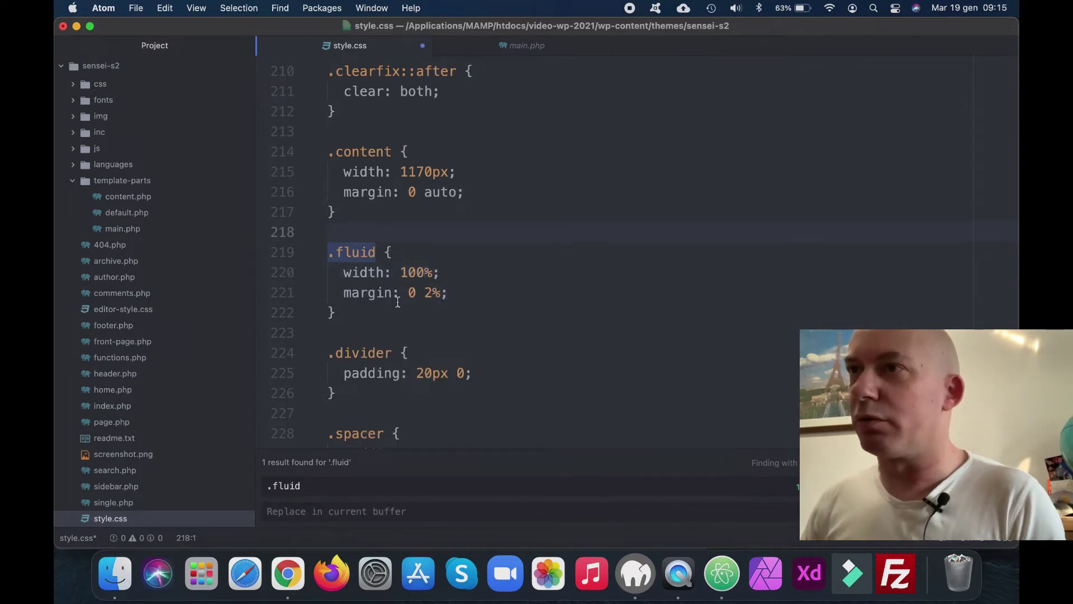
- Set the .fluid rule's margin to 0, save the stylesheet and reload the local home page in Chrome
{"action": "left_click_drag", "start_coordinate": [441, 293], "coordinate": [418, 294]}
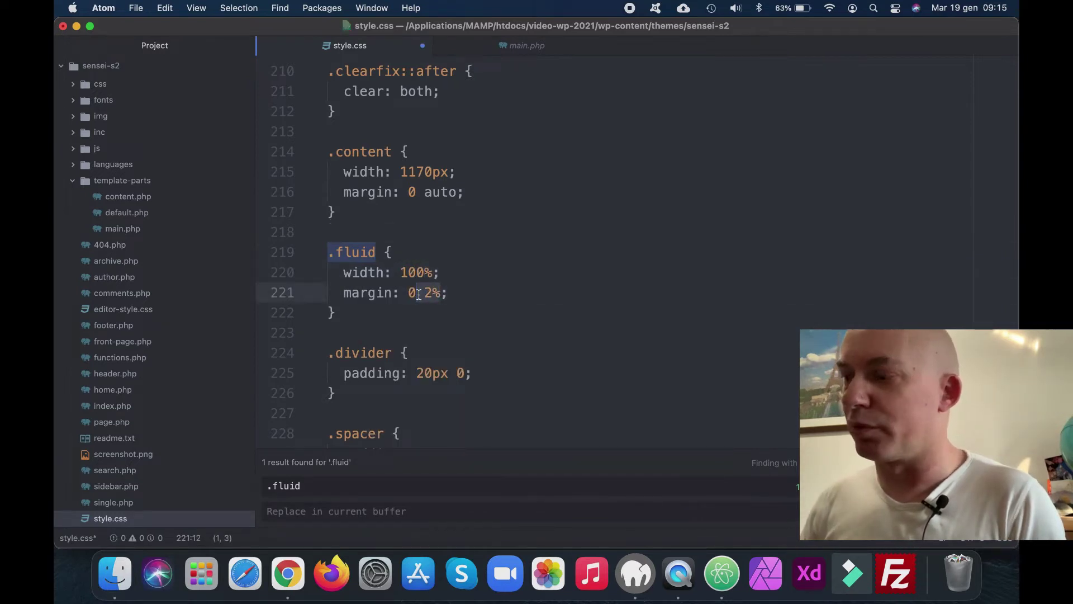
{"action": "key", "text": "BackSpace"}
{"action": "key", "text": "super+s"}
{"action": "left_click", "coordinate": [288, 573]}
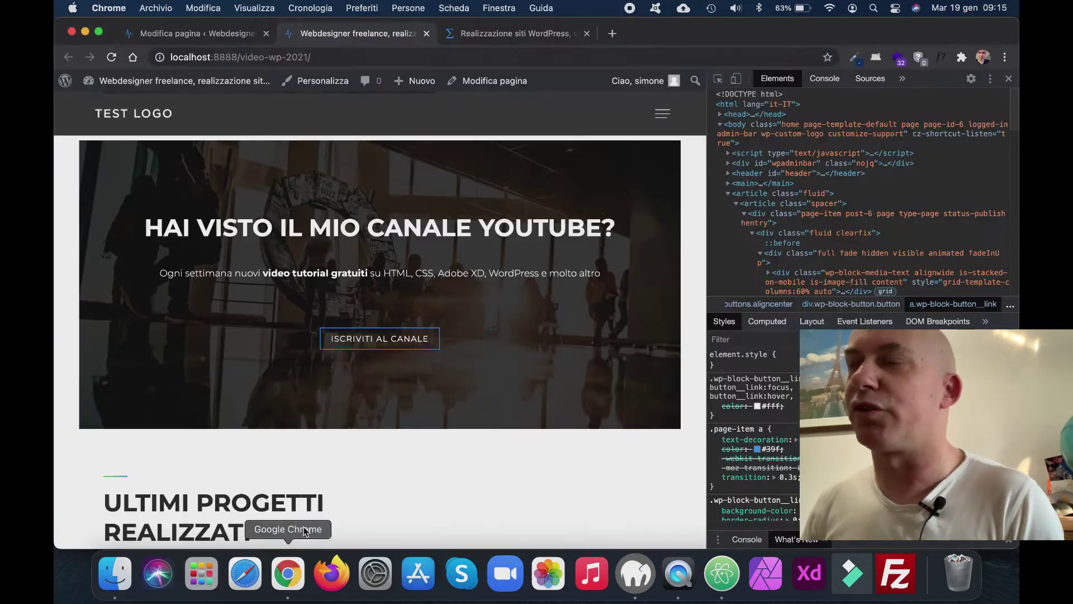
{"action": "left_click", "coordinate": [111, 58]}
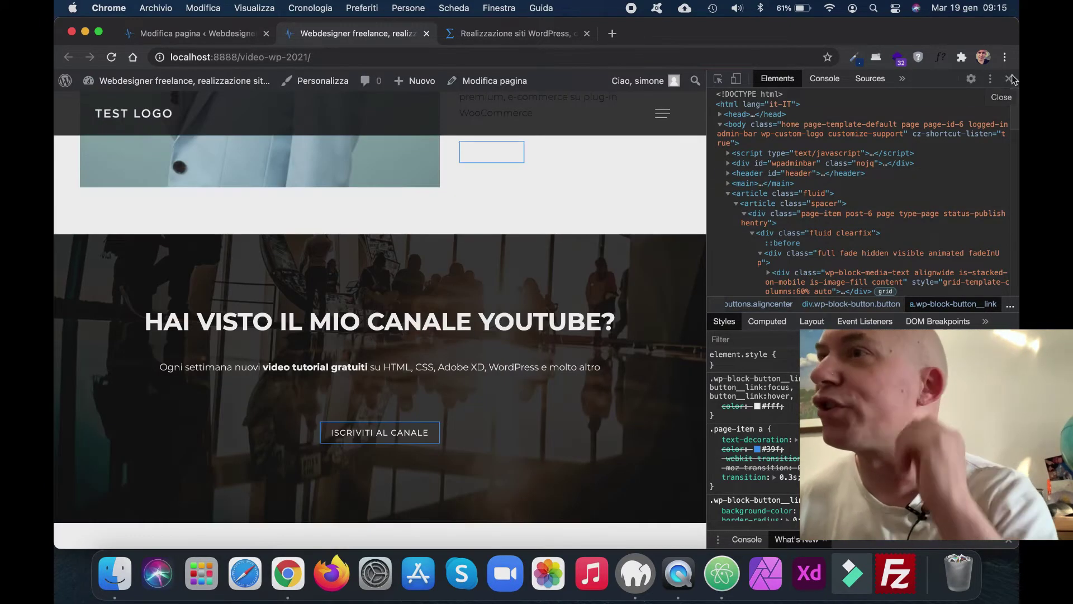
- Close the developer tools and review the full-width YouTube section and the buttons across the local home page
{"action": "left_click", "coordinate": [1011, 79]}
{"action": "scroll", "coordinate": [779, 278], "scroll_direction": "down", "scroll_amount": 5}
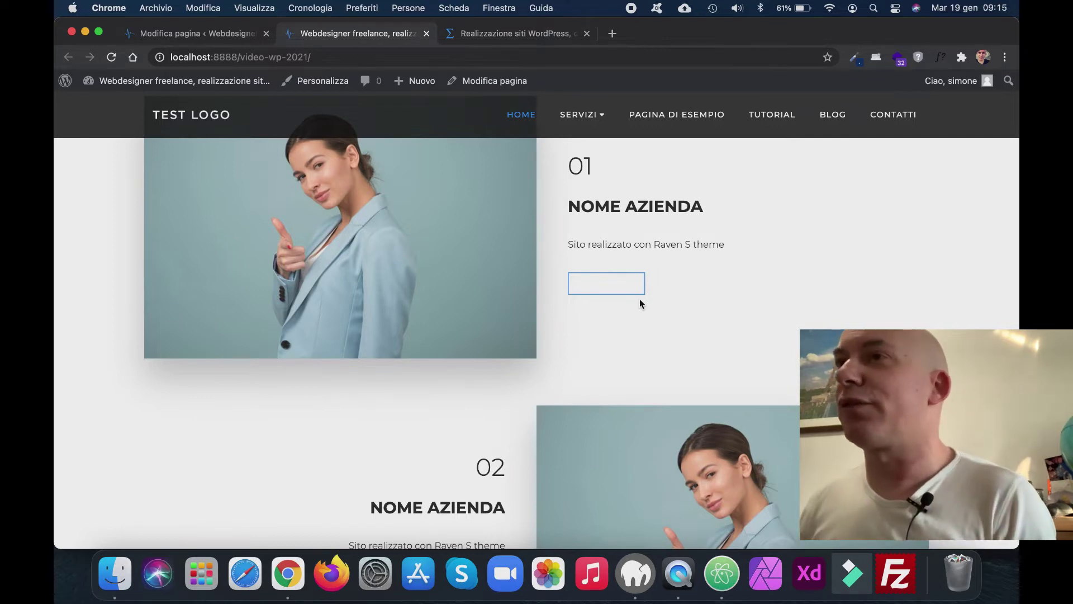
{"action": "scroll", "coordinate": [641, 303], "scroll_direction": "up", "scroll_amount": 7}
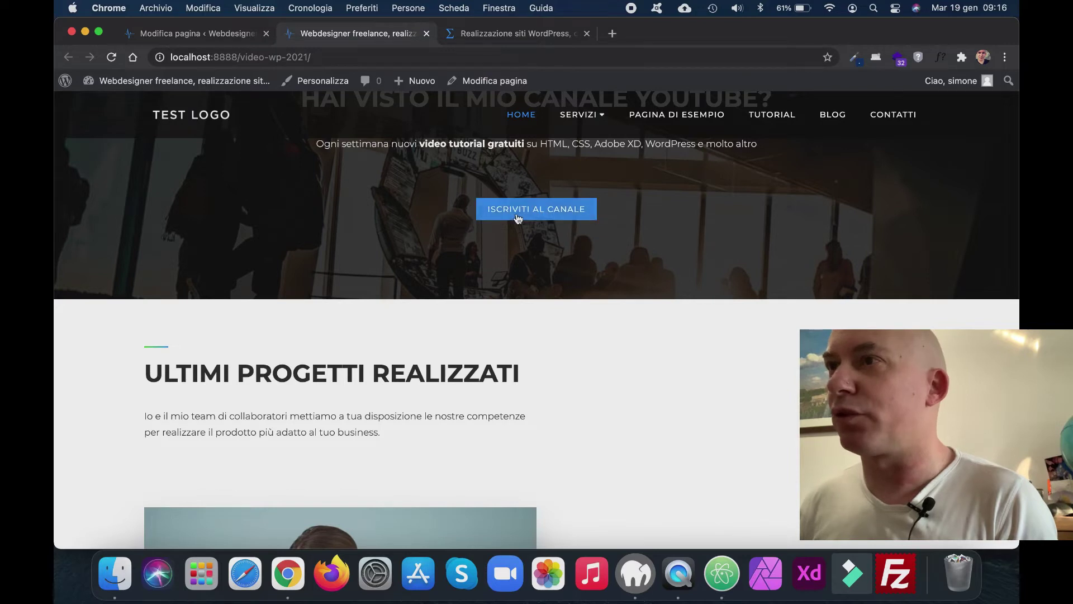
{"action": "scroll", "coordinate": [642, 364], "scroll_direction": "up", "scroll_amount": 1}
{"action": "scroll", "coordinate": [642, 364], "scroll_direction": "down", "scroll_amount": 15}
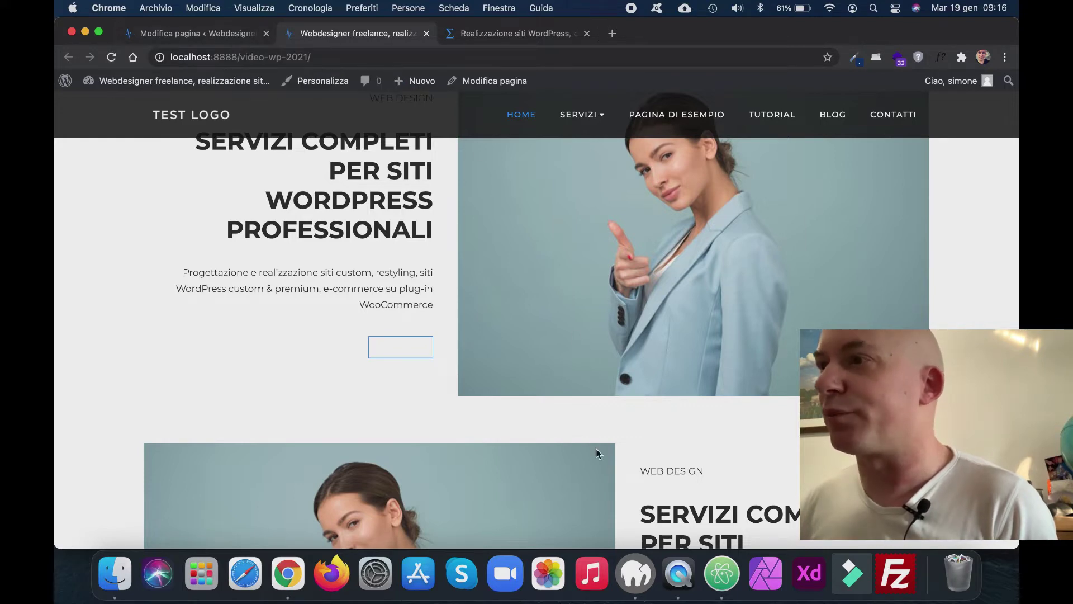
- In Atom, search style.css for .wp-block-button__link and examine its base and hover rules
{"action": "left_click", "coordinate": [722, 573]}
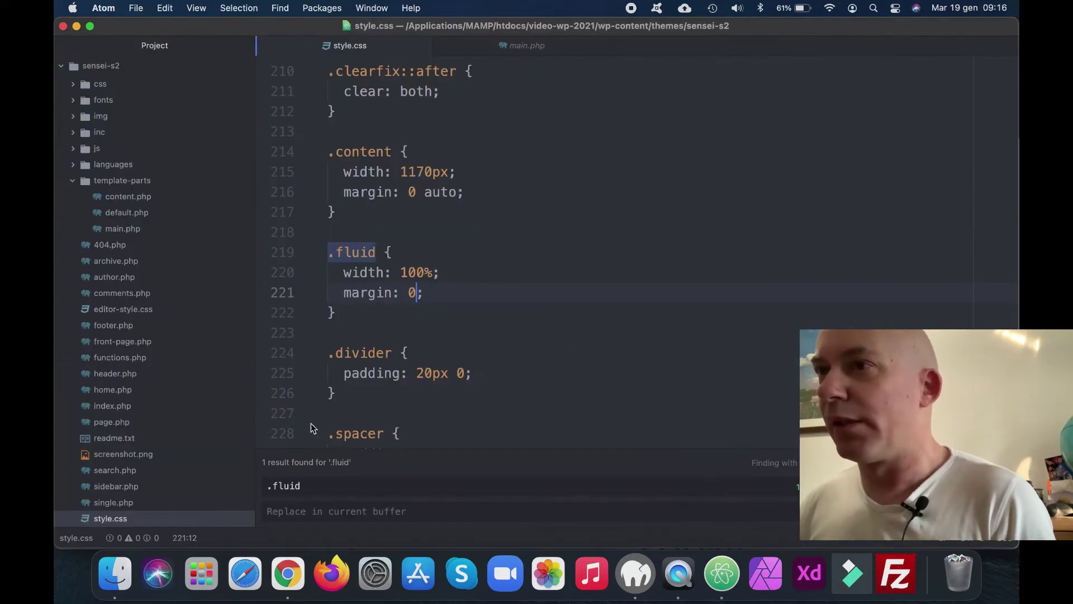
{"action": "left_click_drag", "start_coordinate": [305, 485], "coordinate": [274, 485]}
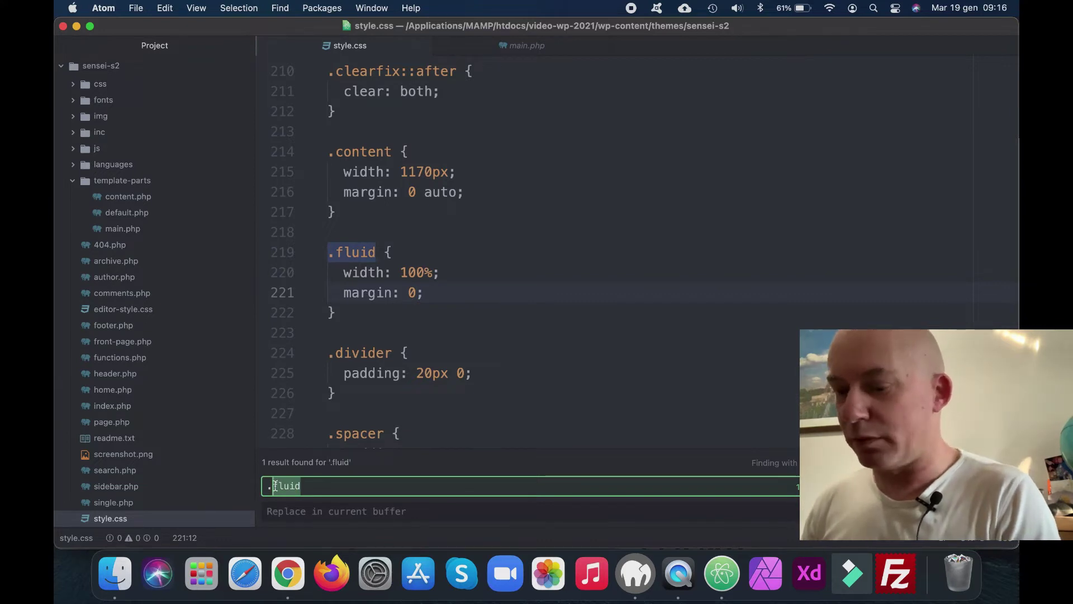
{"action": "type", "text": ".wp-block-button__link:visited"}
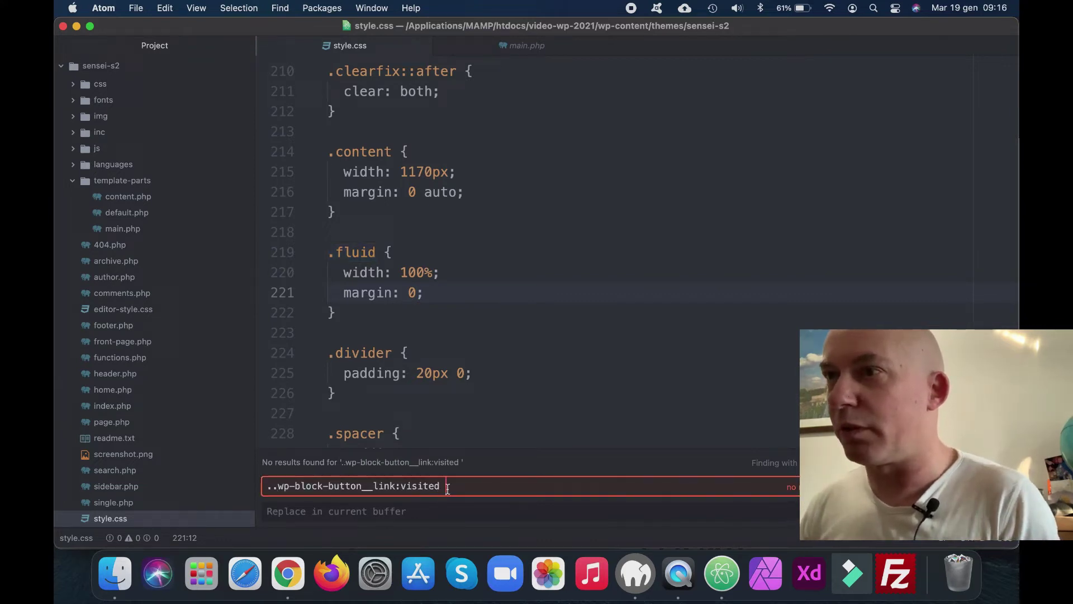
{"action": "left_click_drag", "start_coordinate": [448, 489], "coordinate": [400, 490]}
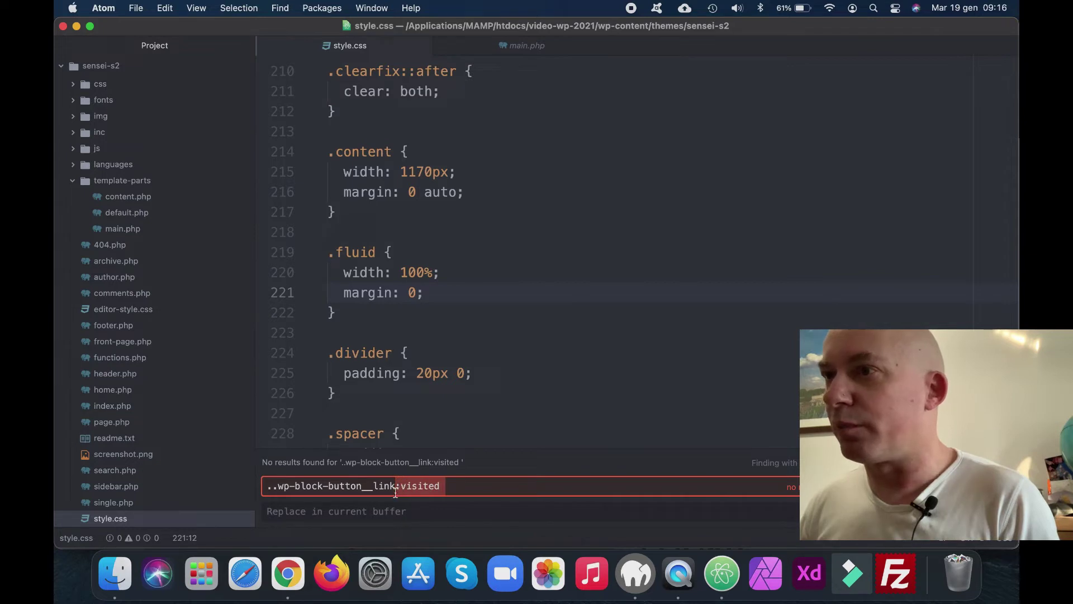
{"action": "key", "text": "BackSpace"}
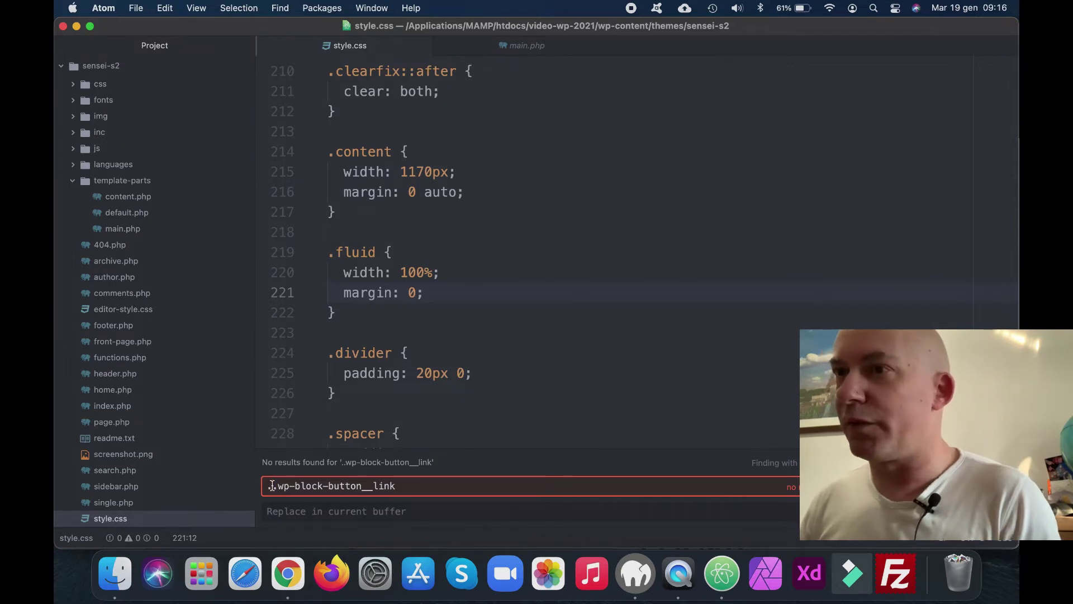
{"action": "left_click", "coordinate": [272, 486]}
{"action": "key", "text": "BackSpace"}
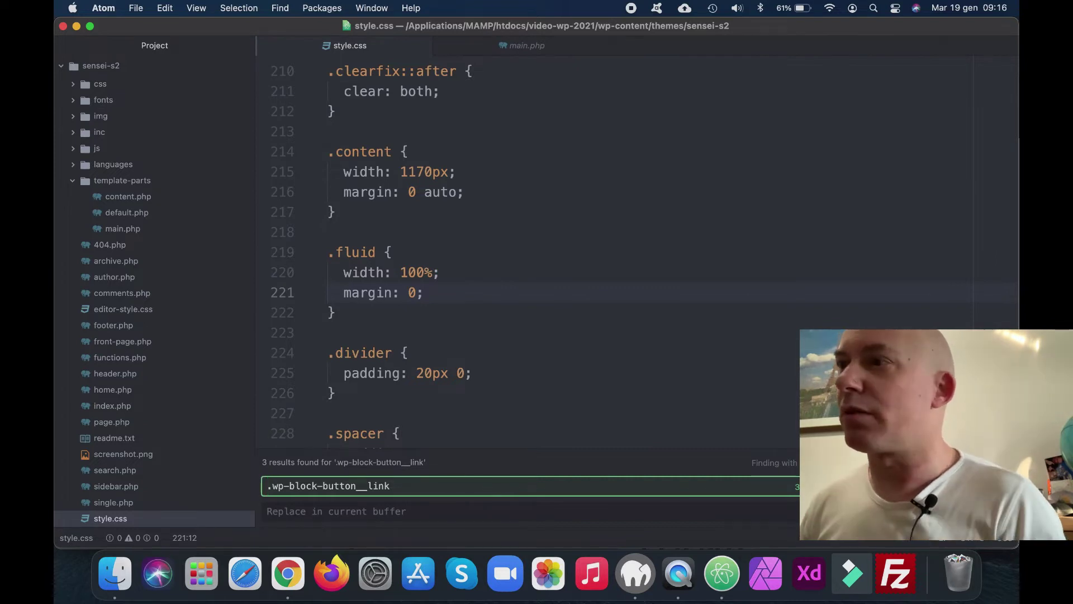
{"action": "key", "text": "Return"}
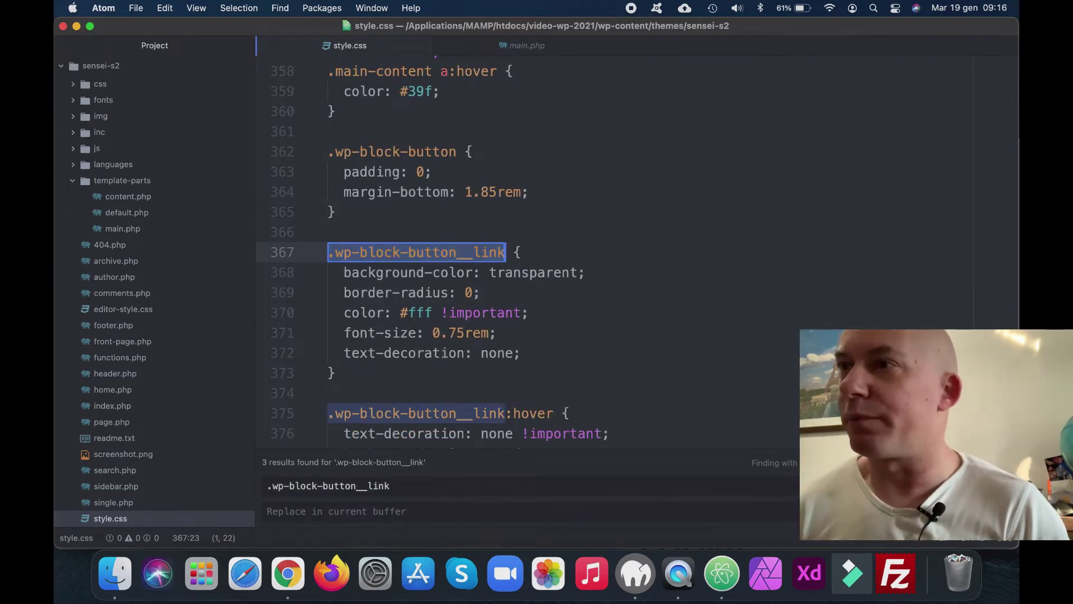
{"action": "scroll", "coordinate": [647, 322], "scroll_direction": "down", "scroll_amount": 5}
{"action": "scroll", "coordinate": [647, 322], "scroll_direction": "up", "scroll_amount": 1}
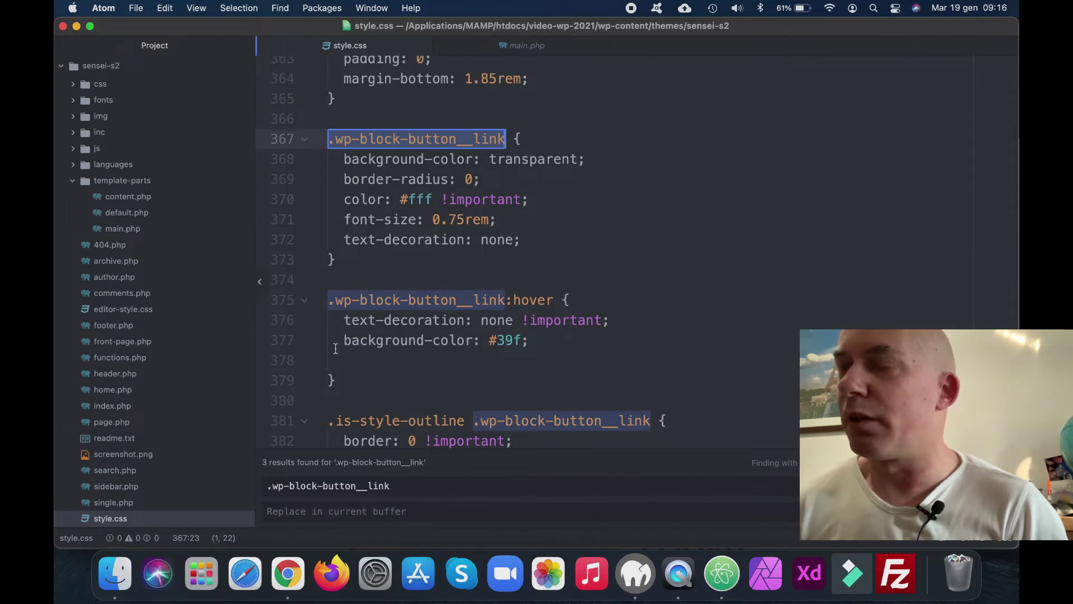
- In the .wp-block-button__link:hover rule, replace the background-color property with color: #39f !important and remove the blank line before the closing brace
{"action": "left_click", "coordinate": [347, 340]}
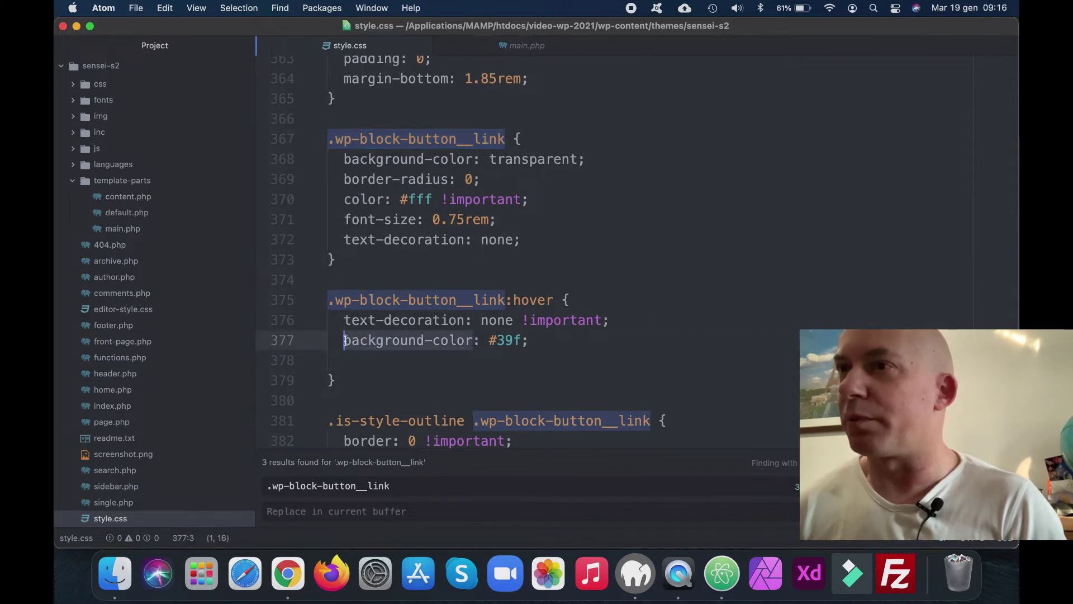
{"action": "type", "text": "color"}
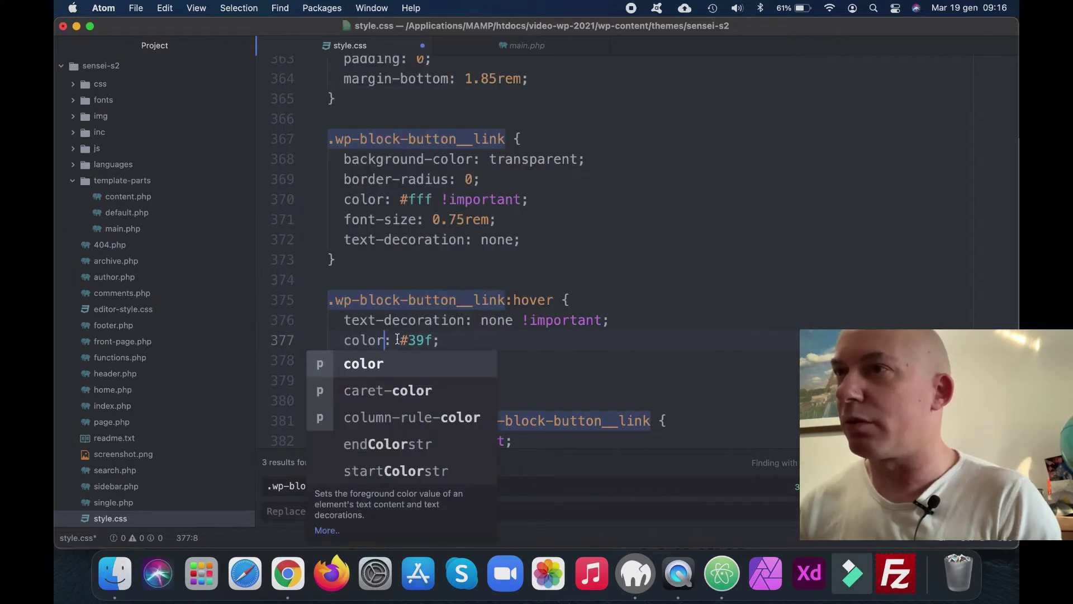
{"action": "key", "text": "Escape"}
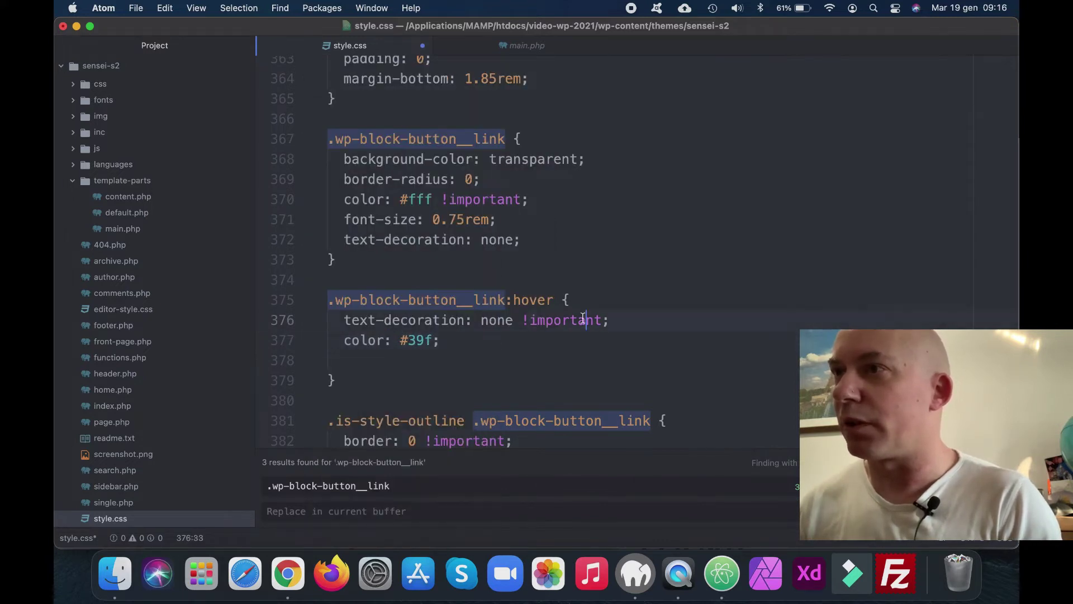
{"action": "double_click", "coordinate": [597, 319]}
{"action": "left_click", "coordinate": [435, 342]}
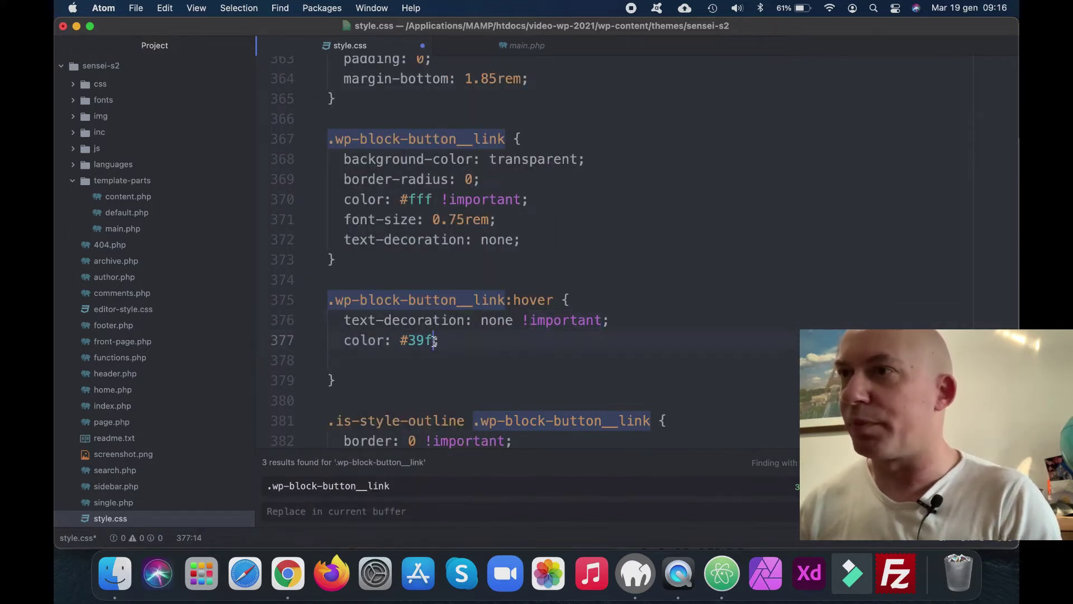
{"action": "type", "text": "!important"}
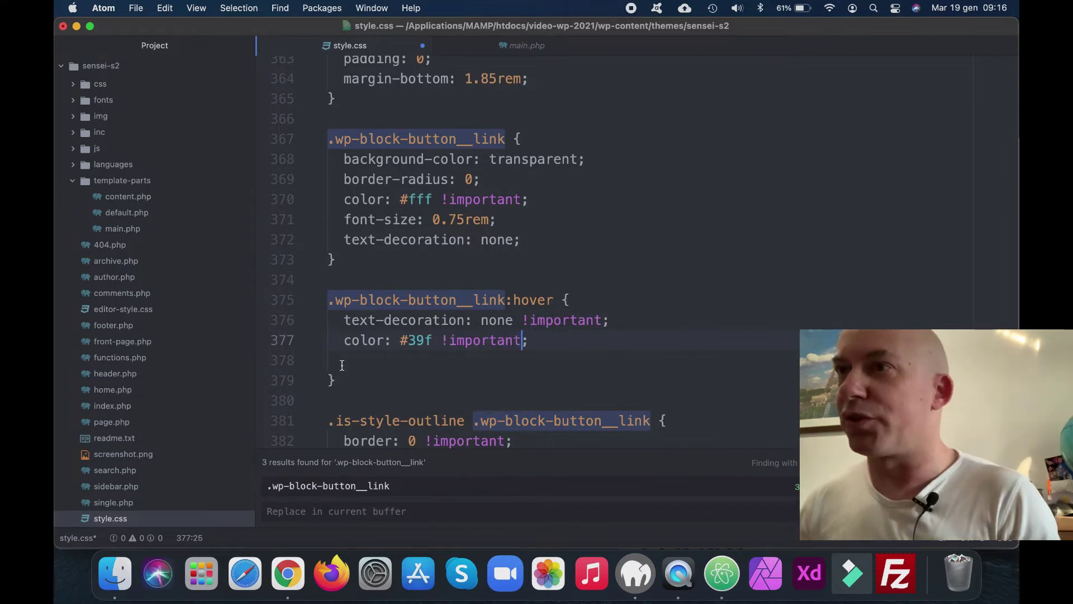
{"action": "left_click", "coordinate": [330, 380]}
{"action": "key", "text": "BackSpace"}
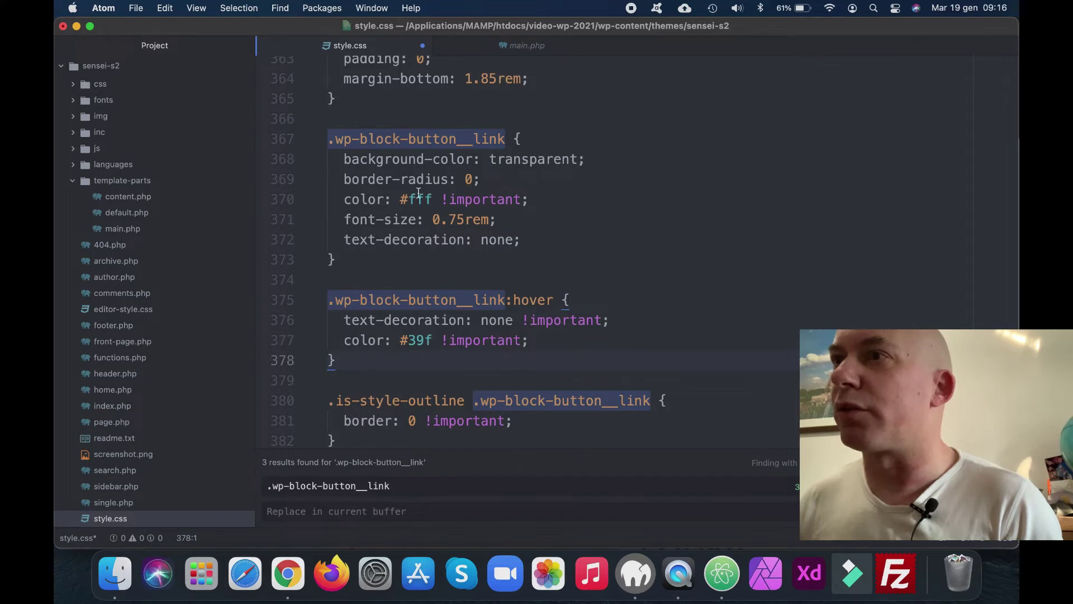
- Set the text color in the base .wp-block-button__link rule to #222 and save style.css
{"action": "left_click_drag", "start_coordinate": [431, 196], "coordinate": [412, 199]}
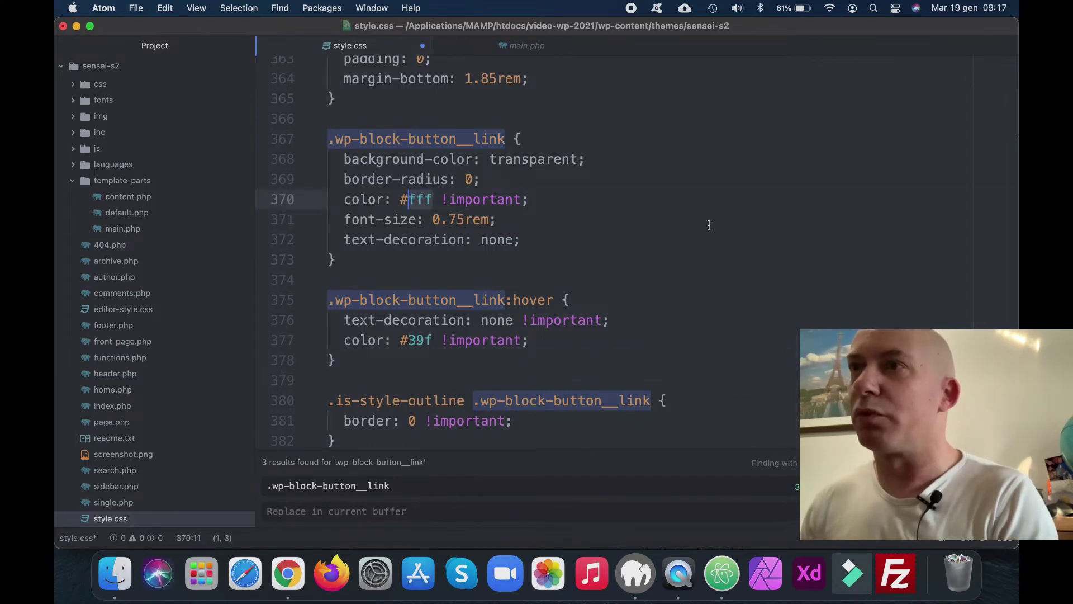
{"action": "type", "text": "222"}
{"action": "key", "text": "super+s"}
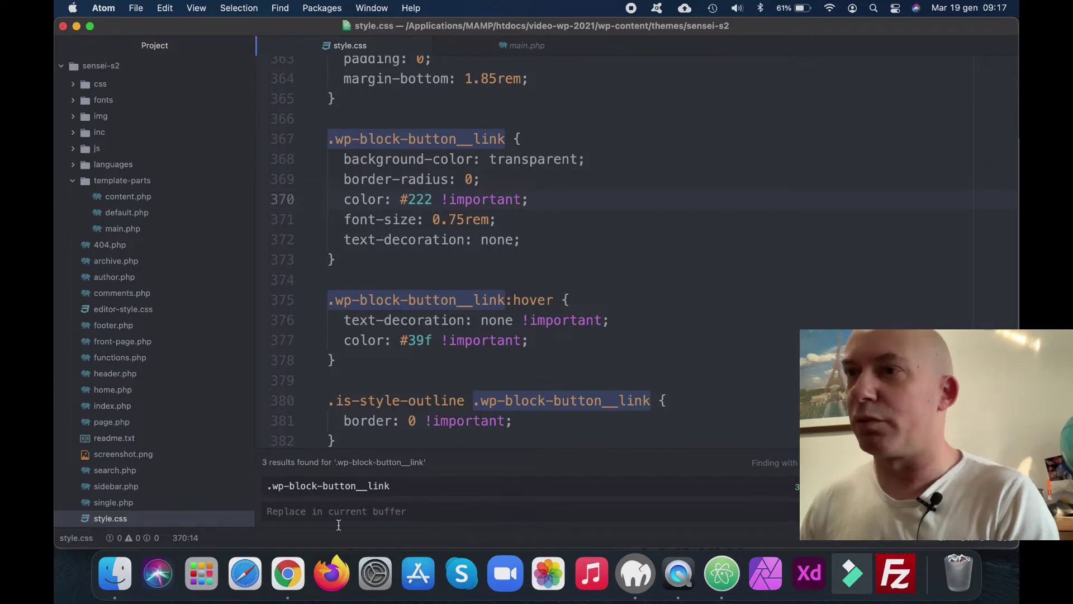
- Reload the local home page in Chrome and inspect the "Iscriviti al canale" button in the YouTube section
{"action": "left_click", "coordinate": [288, 573]}
{"action": "left_click", "coordinate": [111, 58]}
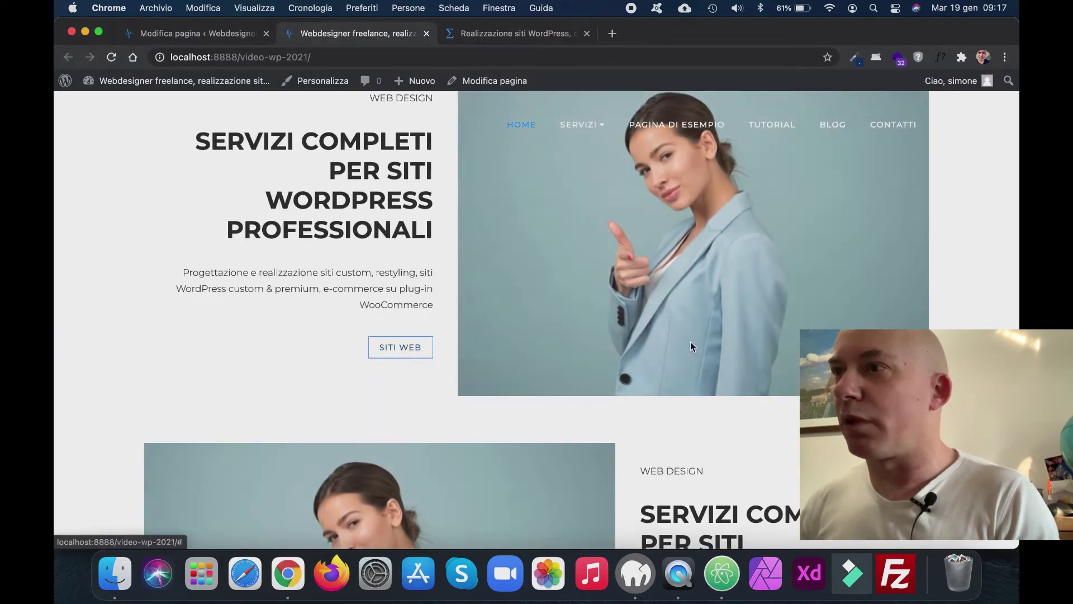
{"action": "scroll", "coordinate": [507, 397], "scroll_direction": "down", "scroll_amount": 10}
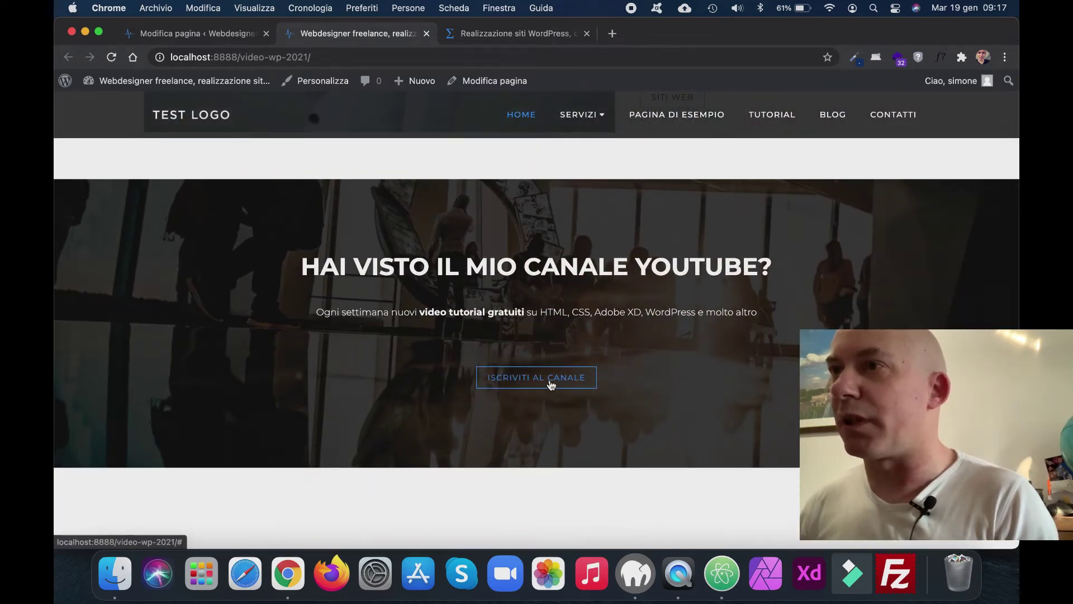
{"action": "right_click", "coordinate": [551, 383]}
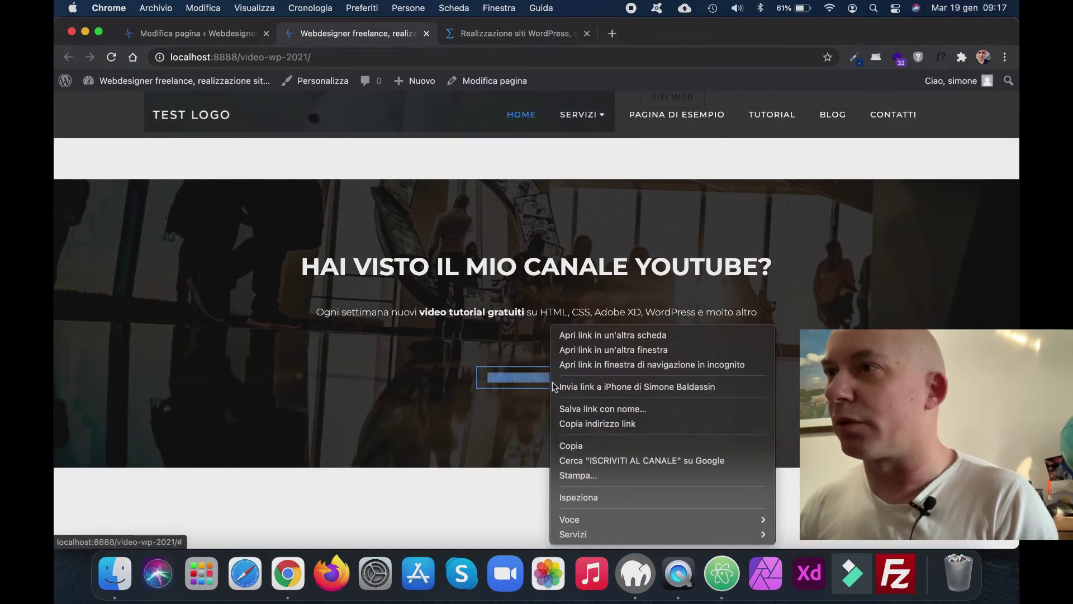
{"action": "left_click", "coordinate": [612, 499]}
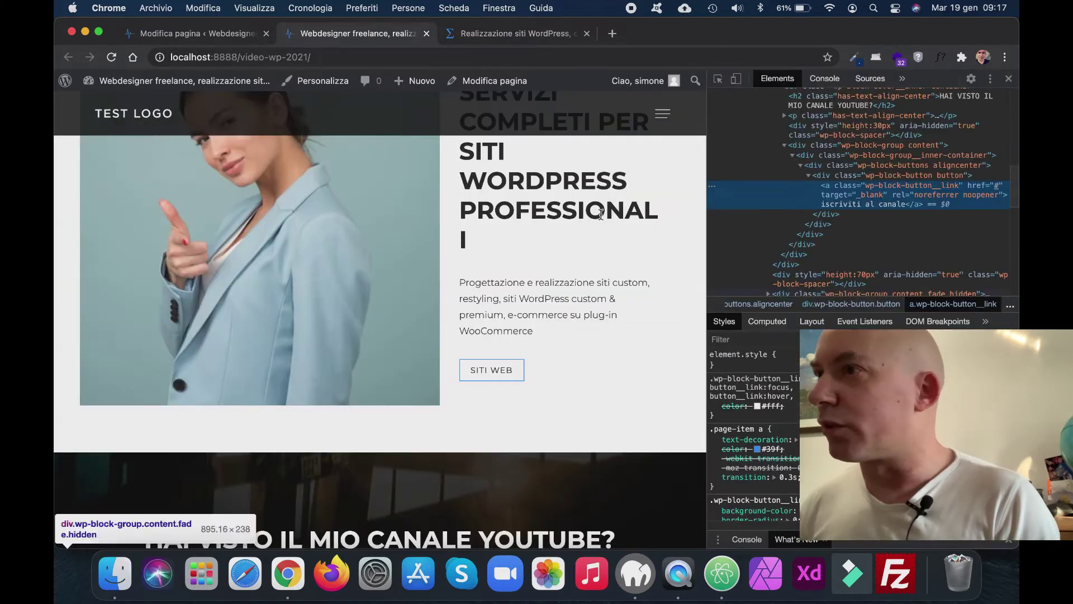
{"action": "scroll", "coordinate": [538, 215], "scroll_direction": "down", "scroll_amount": 2}
{"action": "scroll", "coordinate": [538, 213], "scroll_direction": "down", "scroll_amount": 5}
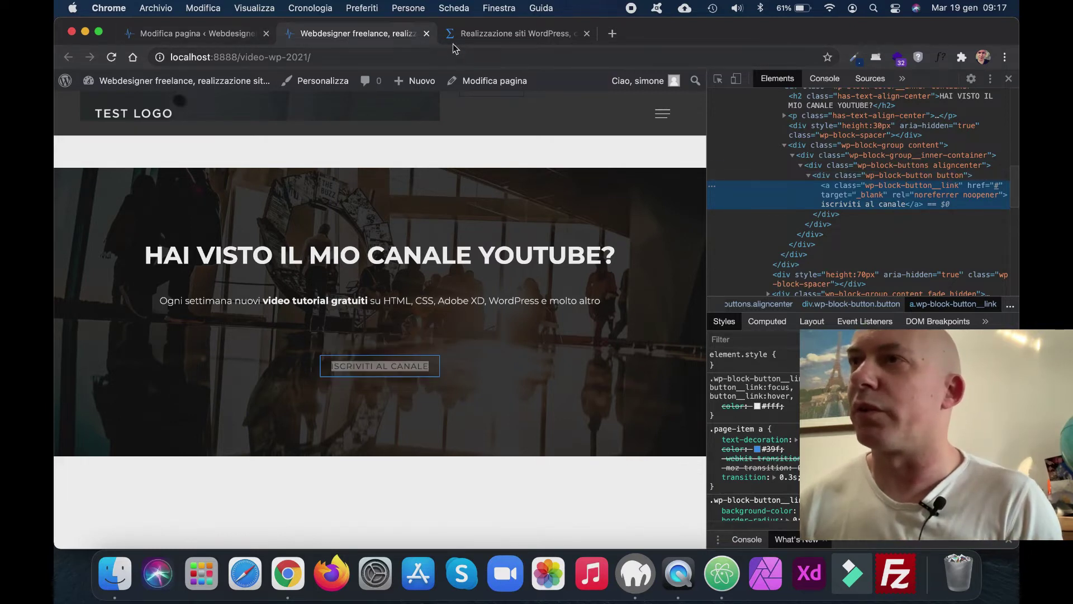
- In the WordPress page editor, change the "iscriviti al canale" button's additional CSS class to cover-button and update the page
{"action": "left_click", "coordinate": [222, 31]}
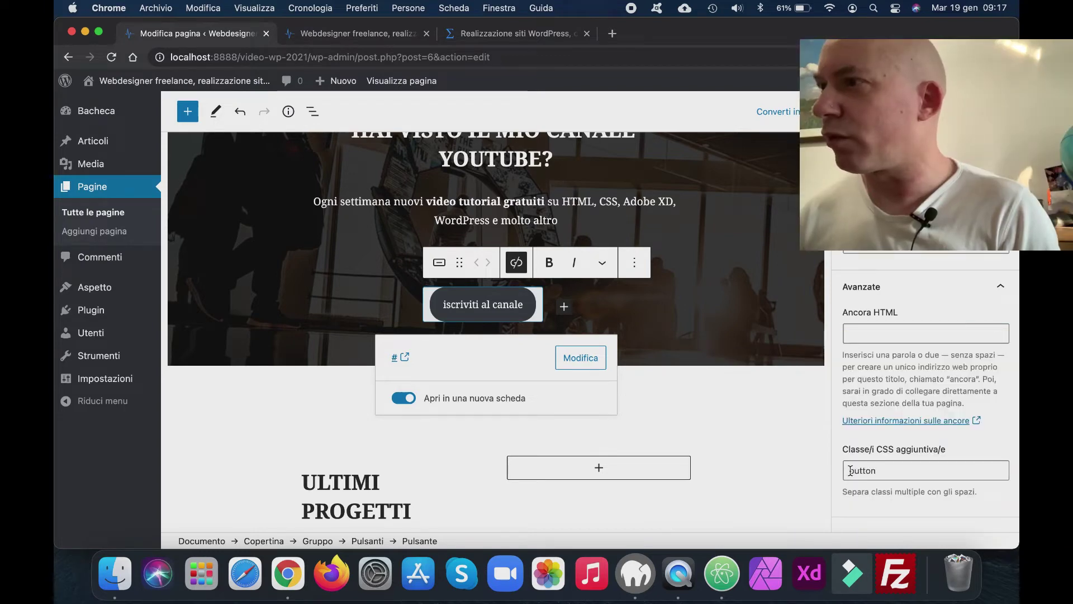
{"action": "left_click", "coordinate": [850, 471]}
{"action": "type", "text": "cover-"}
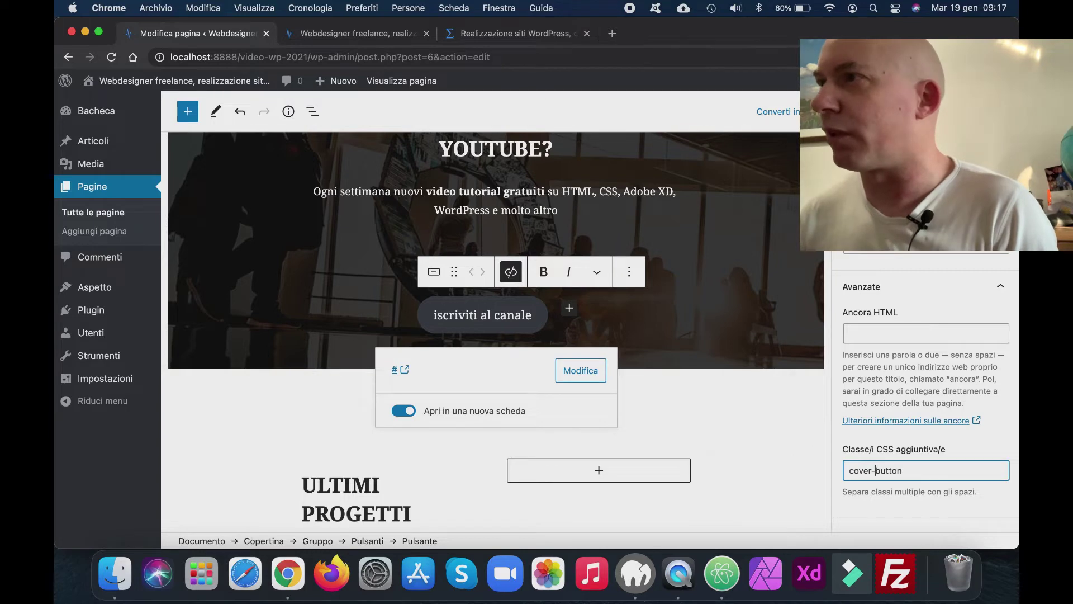
{"action": "left_click", "coordinate": [914, 117]}
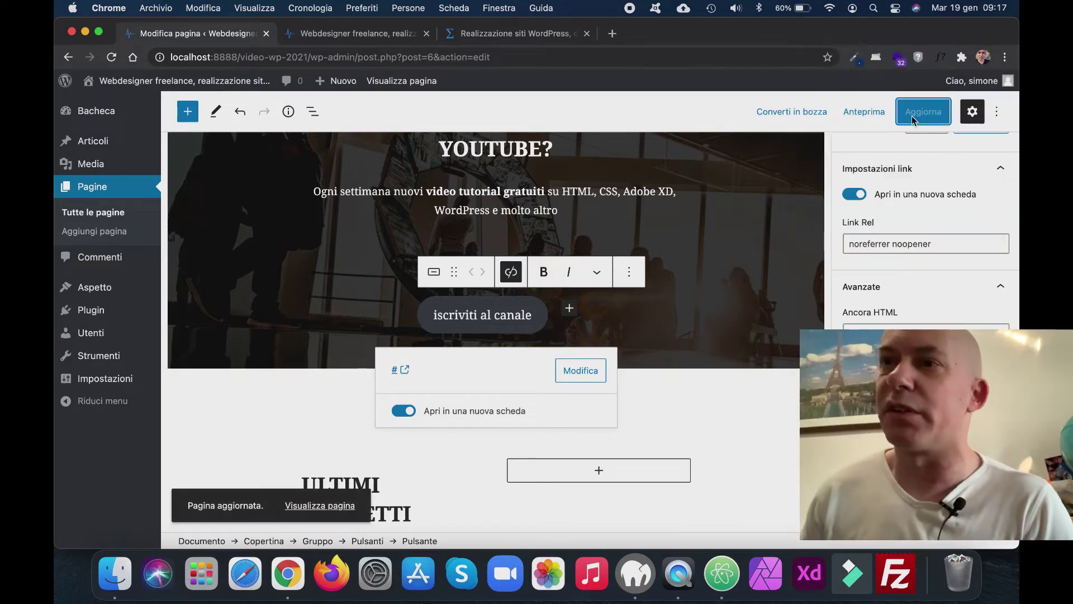
- In Atom, add an empty rule for .cover-button .wp-block-button__link below the .is-style-outline rule in style.css
{"action": "left_click", "coordinate": [722, 573]}
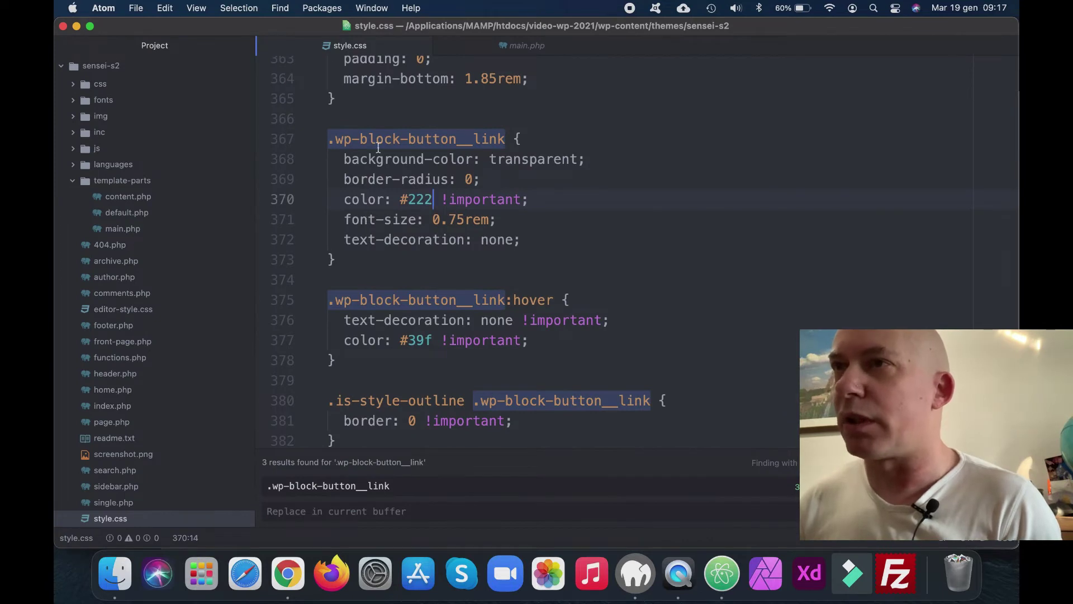
{"action": "left_click_drag", "start_coordinate": [506, 139], "coordinate": [330, 139]}
{"action": "key", "text": "super+c"}
{"action": "scroll", "coordinate": [413, 417], "scroll_direction": "down", "scroll_amount": 3}
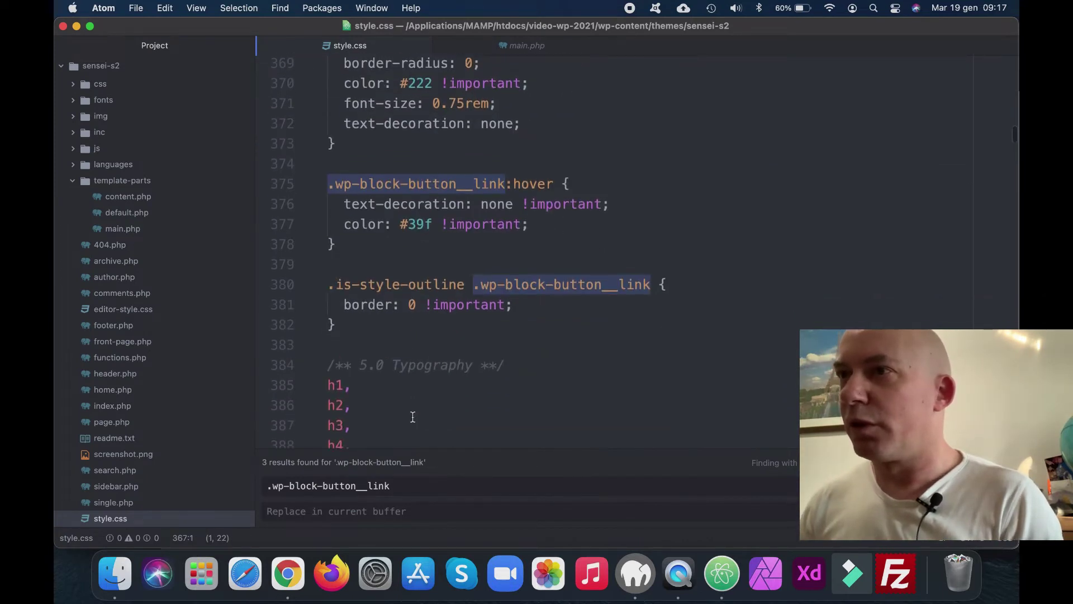
{"action": "left_click", "coordinate": [369, 327]}
{"action": "key", "text": "Return"}
{"action": "key", "text": "Return"}
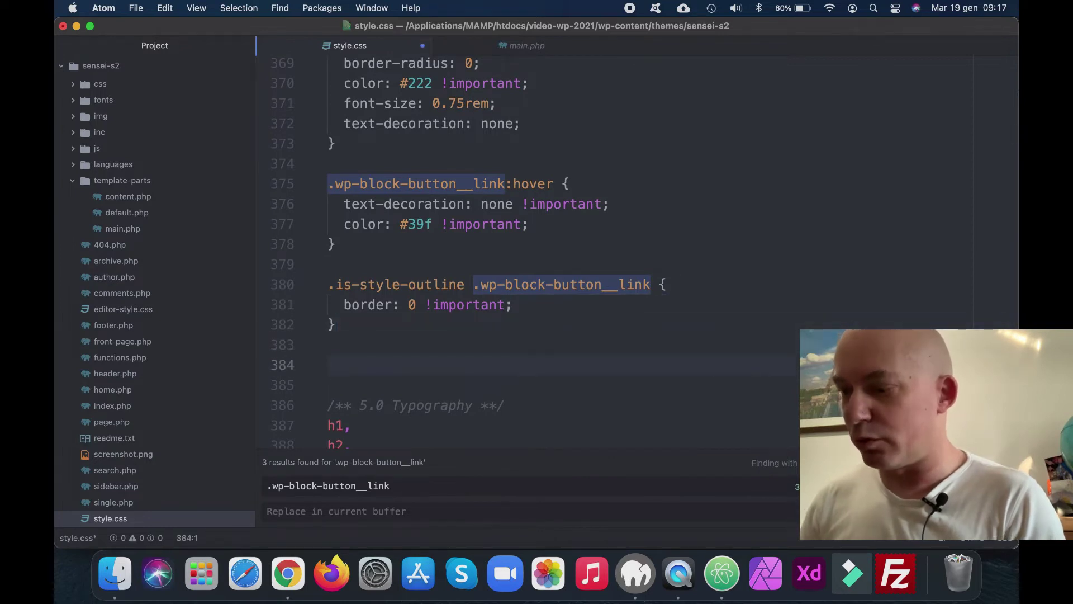
{"action": "type", "text": ".cover-"}
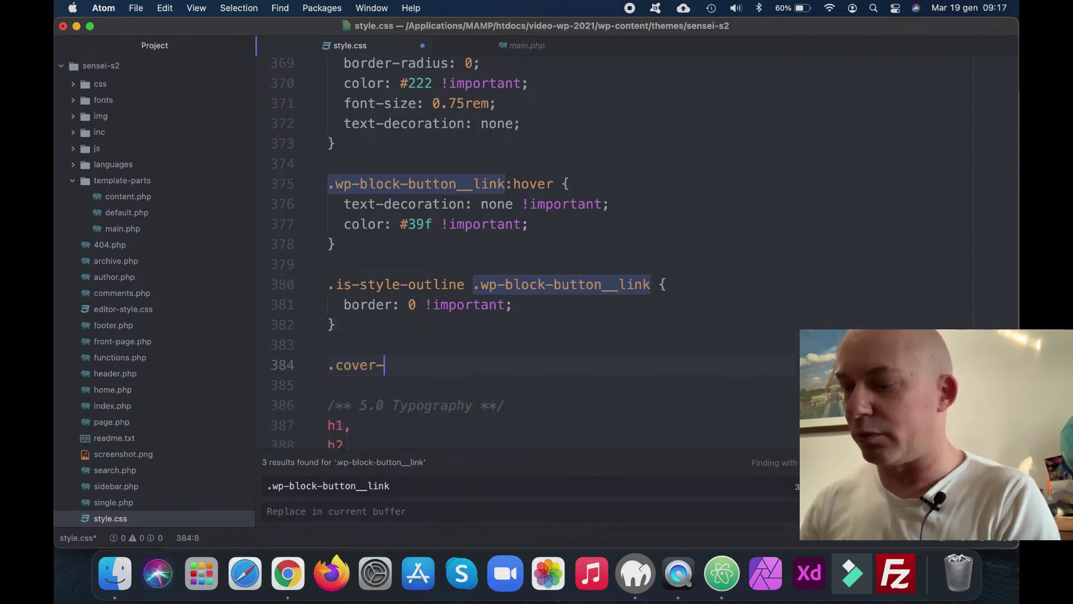
{"action": "type", "text": "button"}
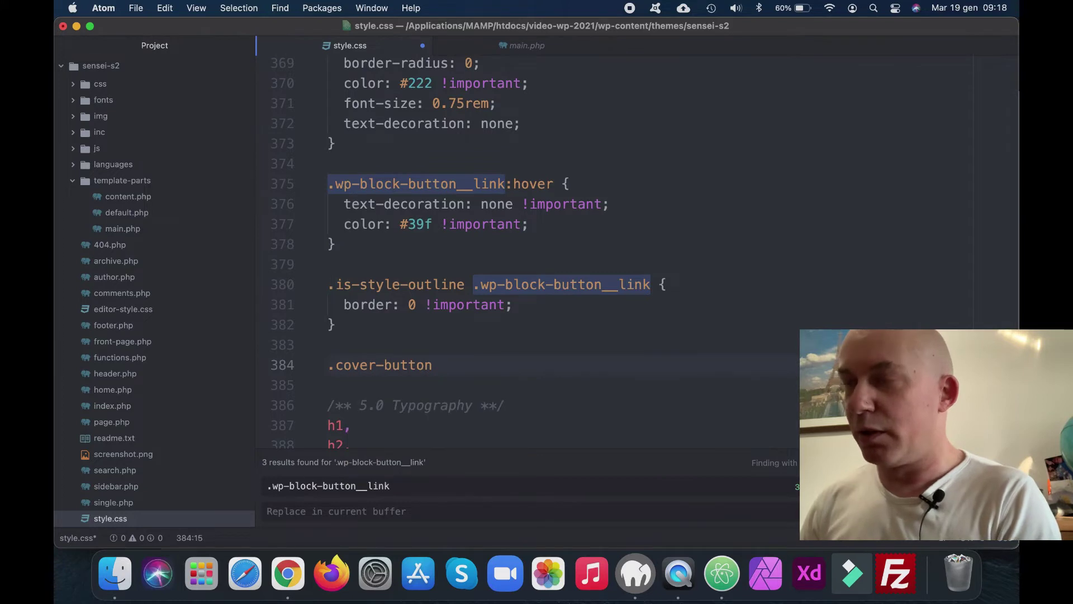
{"action": "key", "text": "super+v"}
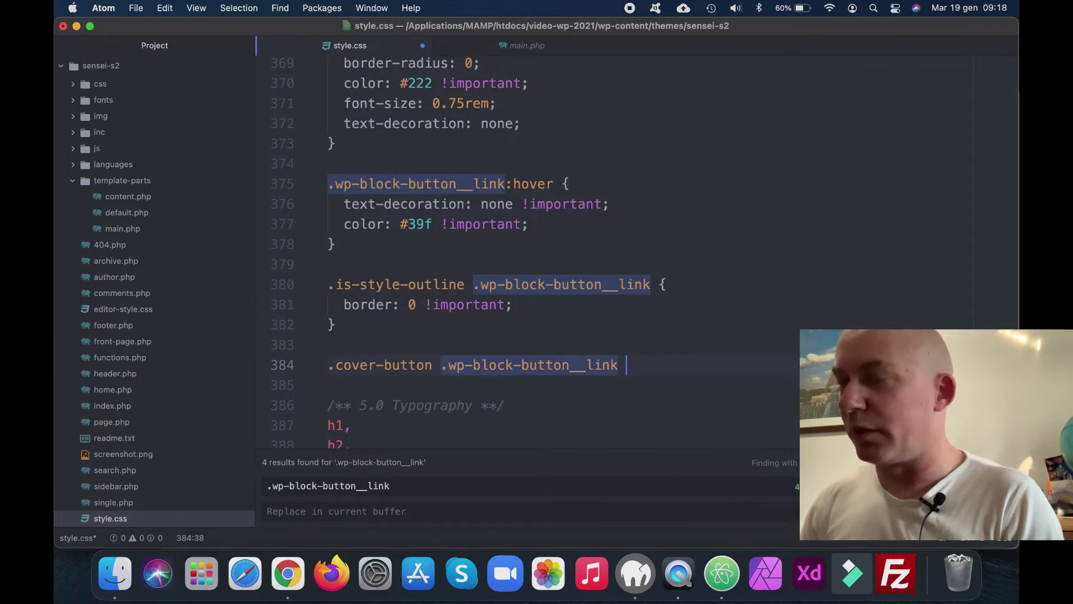
{"action": "type", "text": "{"}
{"action": "key", "text": "Return"}
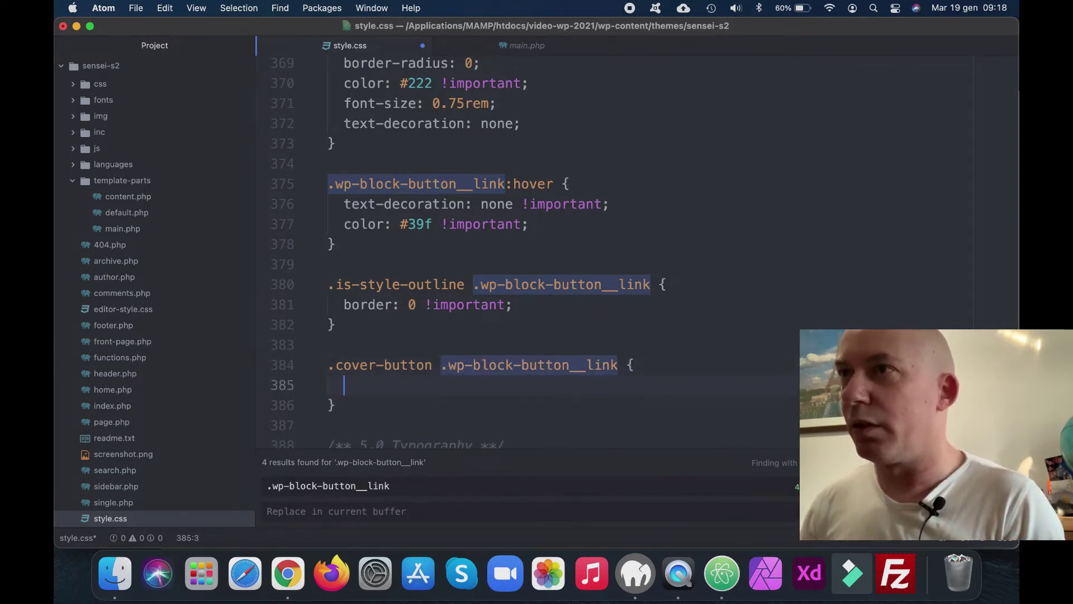
- Add color: #fff !important; to the .cover-button .wp-block-button__link rule and save the stylesheet
{"action": "scroll", "coordinate": [643, 252], "scroll_direction": "up", "scroll_amount": 1}
{"action": "type", "text": "color"}
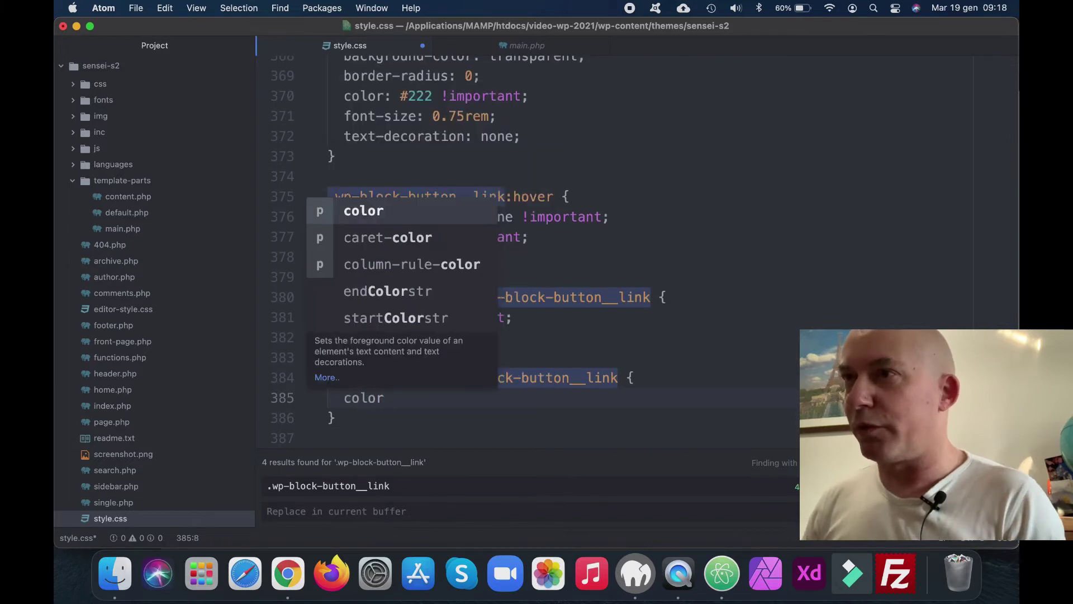
{"action": "key", "text": "Return"}
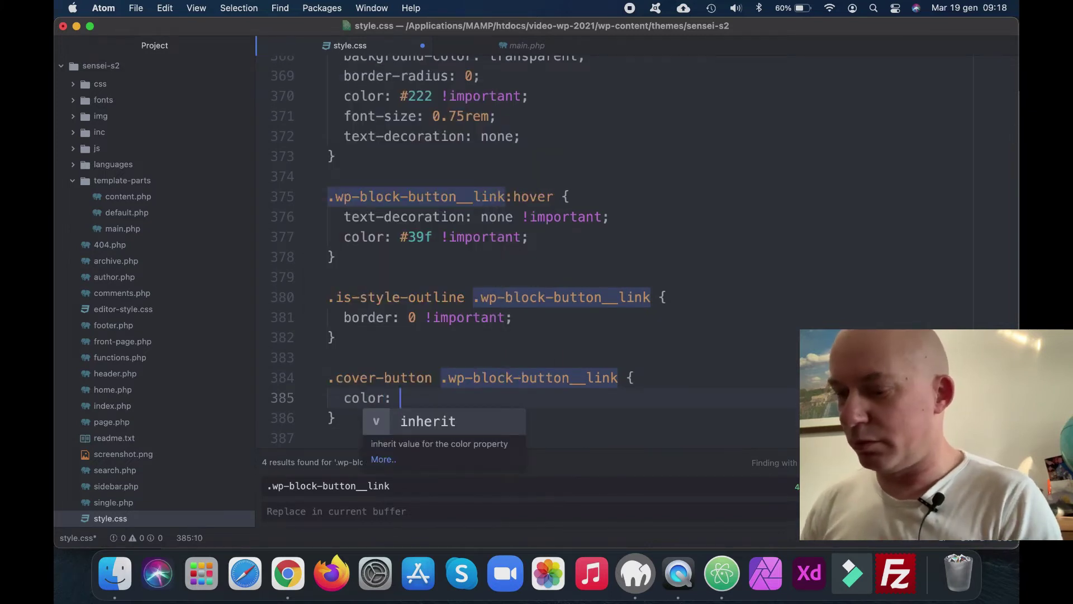
{"action": "type", "text": "#fff"}
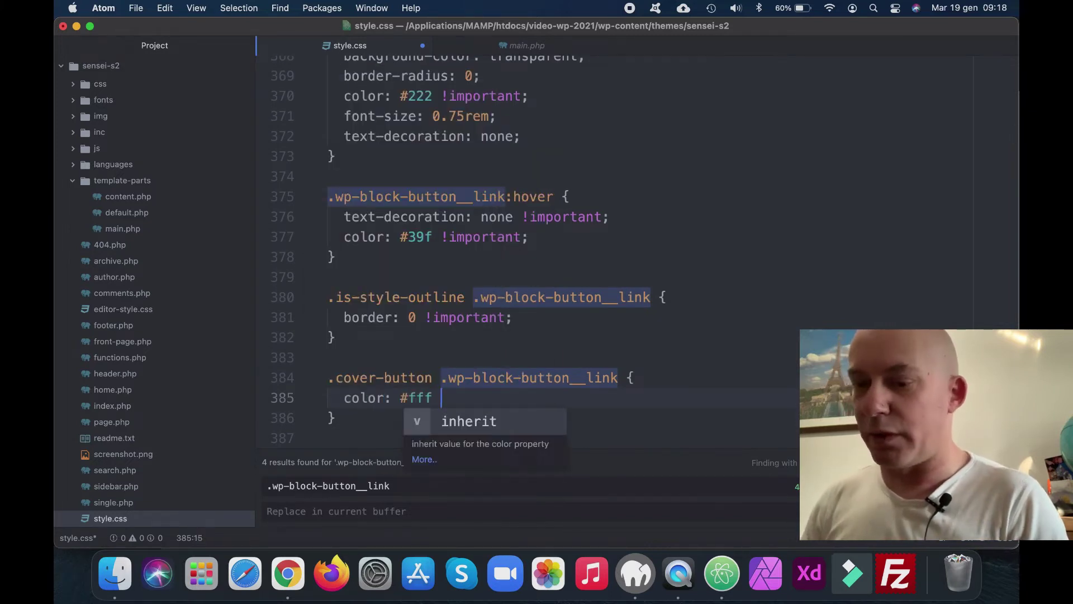
{"action": "type", "text": " !imp"}
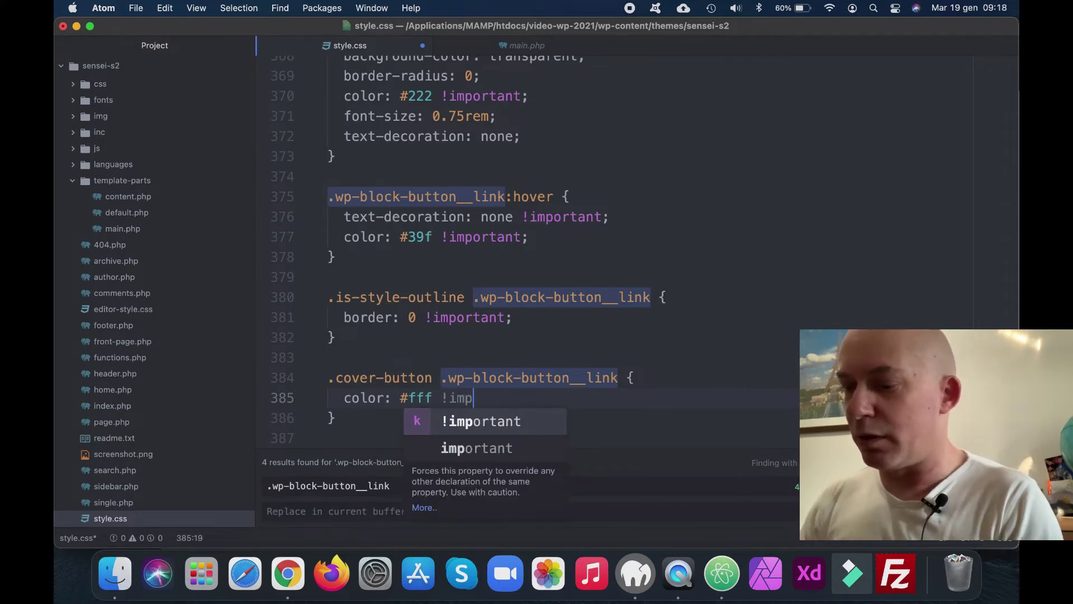
{"action": "type", "text": "ortant;"}
{"action": "key", "text": "super+s"}
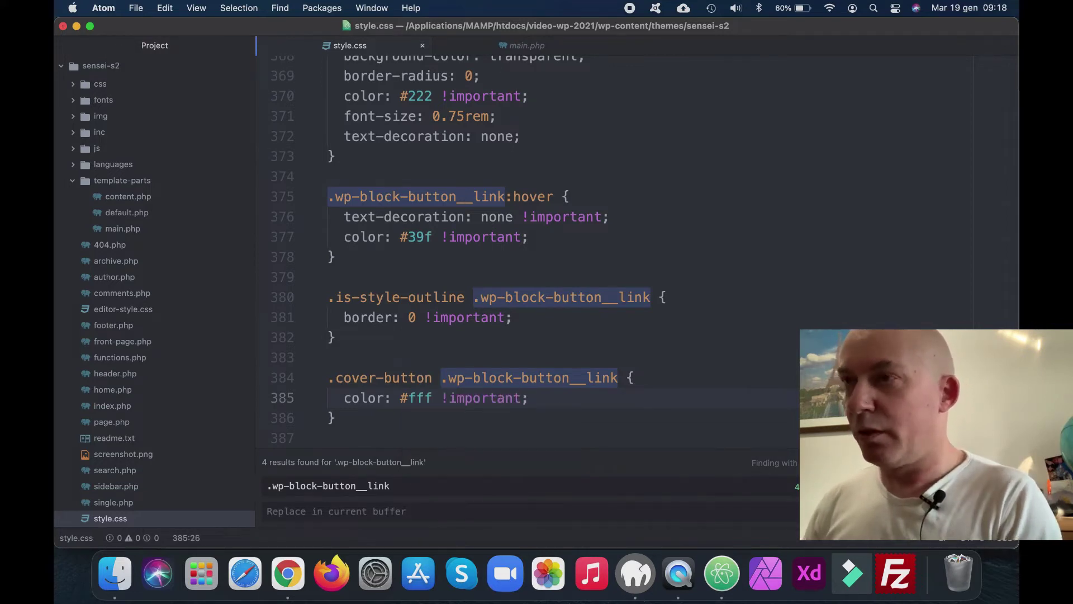
- Reload the local home page in Chrome, compare the text colours of its buttons, and return to style.css in Atom
{"action": "left_click", "coordinate": [299, 578]}
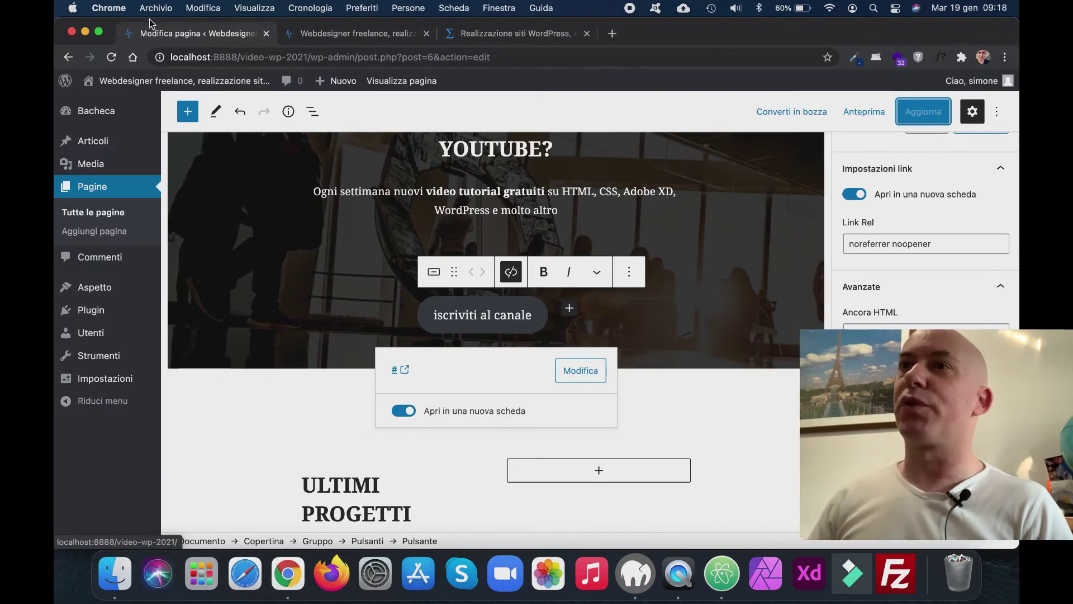
{"action": "left_click", "coordinate": [340, 34]}
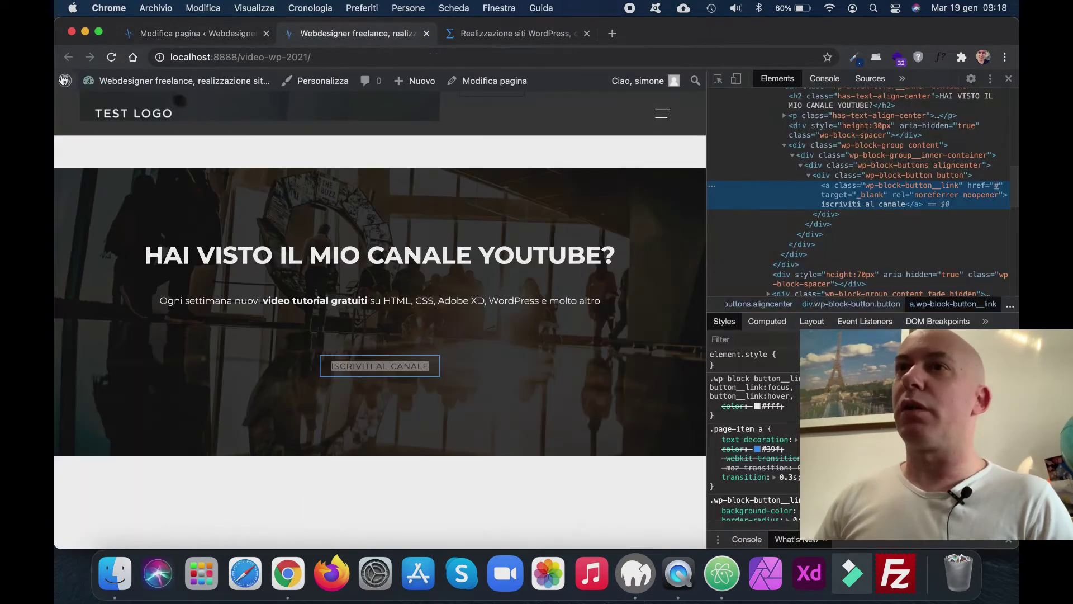
{"action": "left_click", "coordinate": [221, 37]}
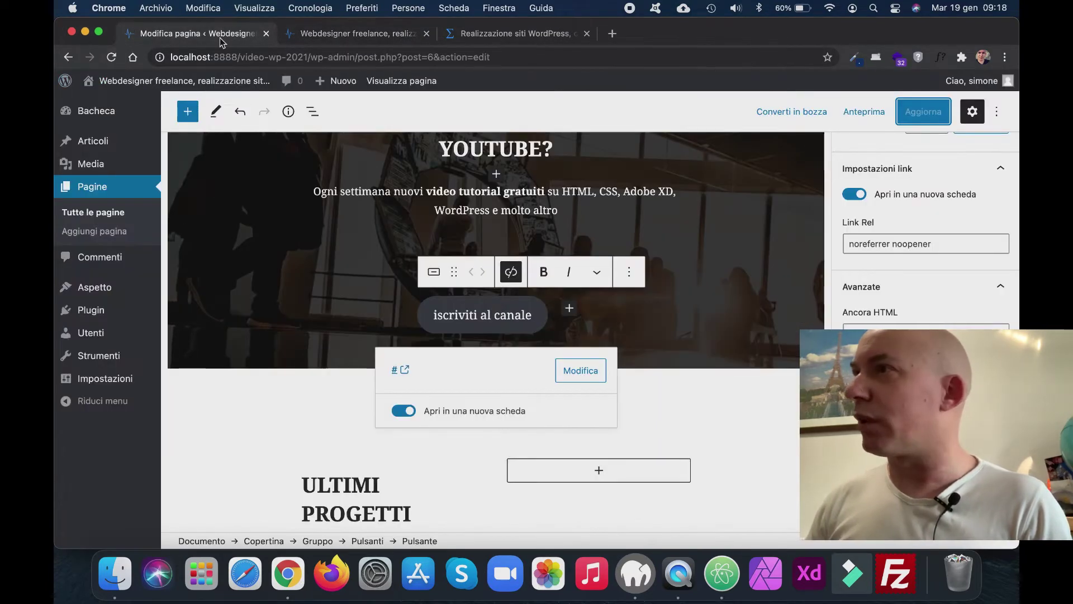
{"action": "left_click", "coordinate": [309, 37]}
{"action": "left_click", "coordinate": [112, 58]}
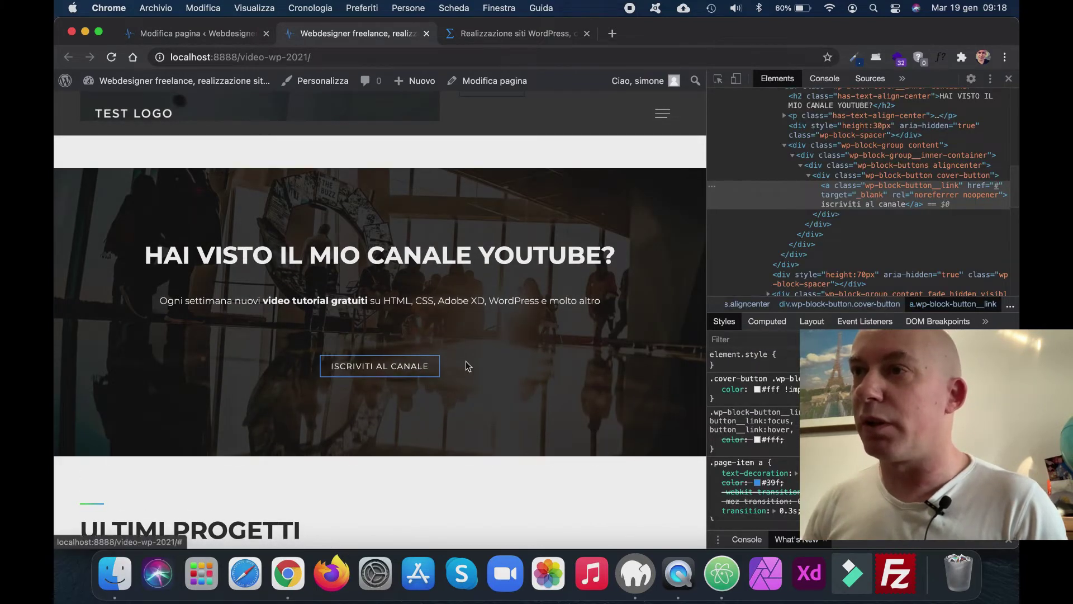
{"action": "scroll", "coordinate": [468, 363], "scroll_direction": "up", "scroll_amount": 10}
{"action": "scroll", "coordinate": [502, 361], "scroll_direction": "down", "scroll_amount": 5}
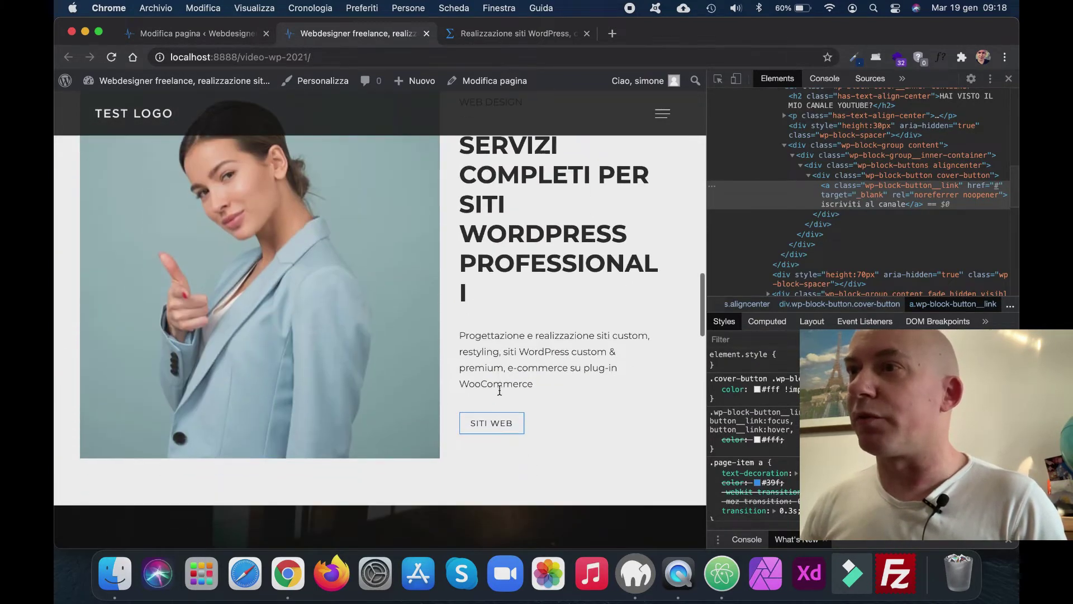
{"action": "scroll", "coordinate": [622, 351], "scroll_direction": "down", "scroll_amount": 10}
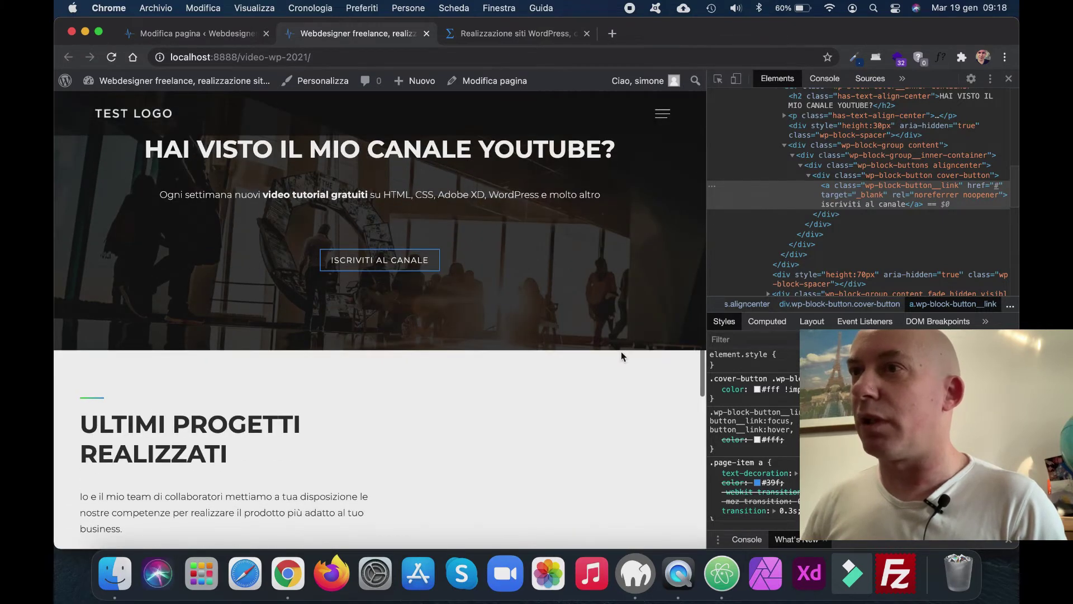
{"action": "left_click", "coordinate": [722, 573]}
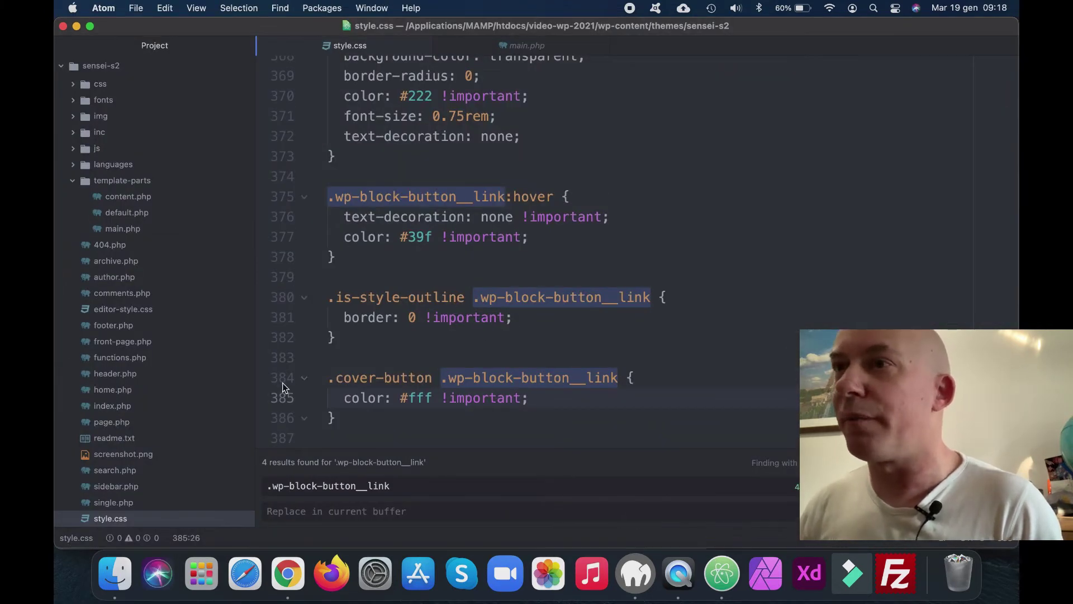
- Duplicate the .cover-button .wp-block-button__link rule below itself in style.css and add :hover to the copy's selector
{"action": "left_click_drag", "start_coordinate": [287, 376], "coordinate": [288, 414]}
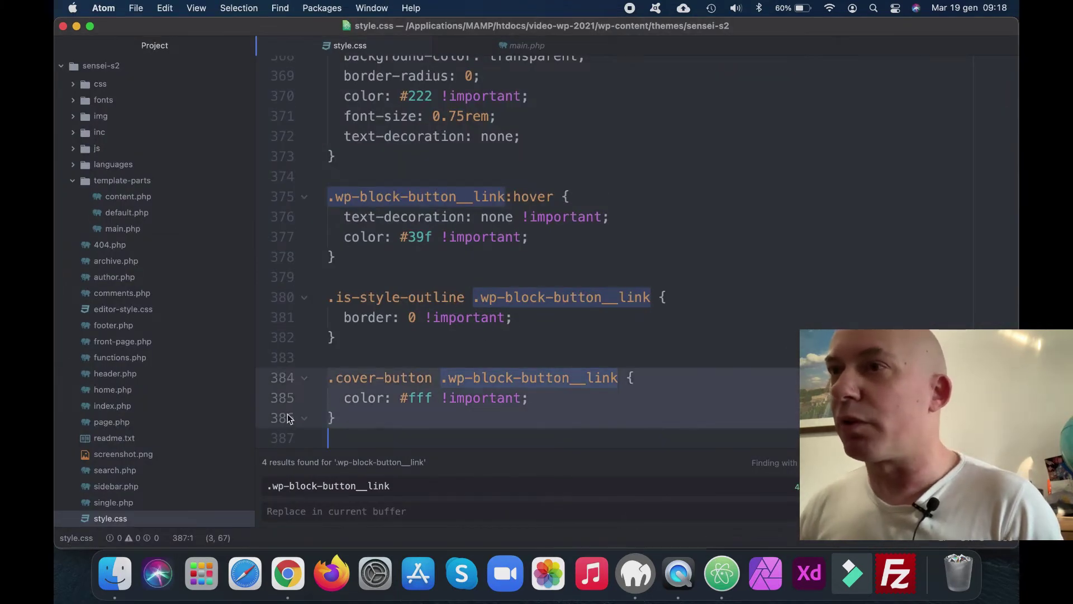
{"action": "key", "text": "cmd+c"}
{"action": "left_click", "coordinate": [351, 415]}
{"action": "key", "text": "Return"}
{"action": "key", "text": "Return"}
{"action": "key", "text": "cmd+v"}
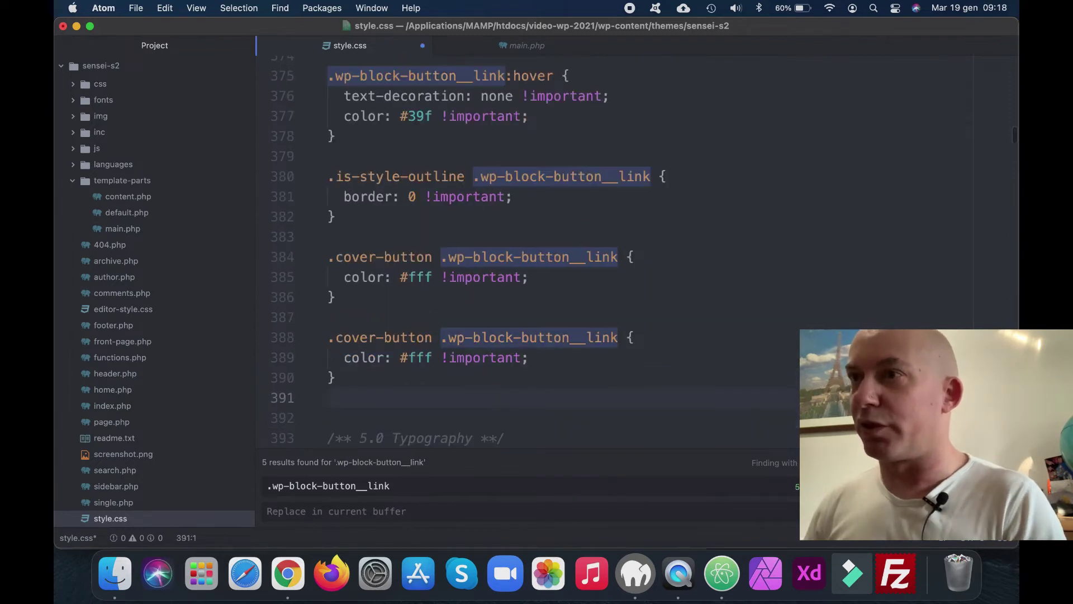
{"action": "left_click", "coordinate": [625, 336]}
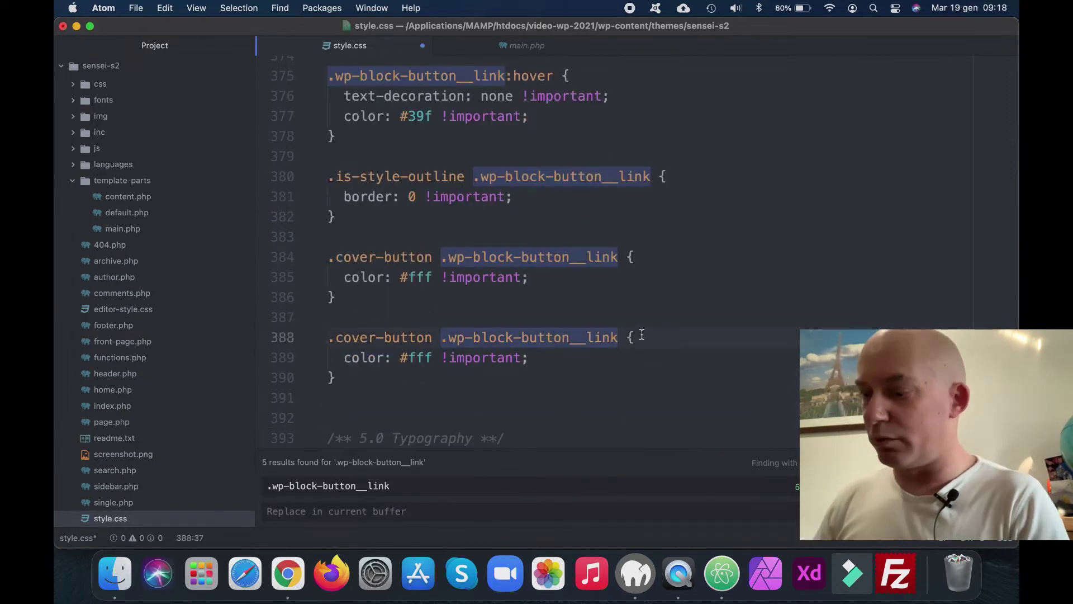
{"action": "type", "text": ":hover"}
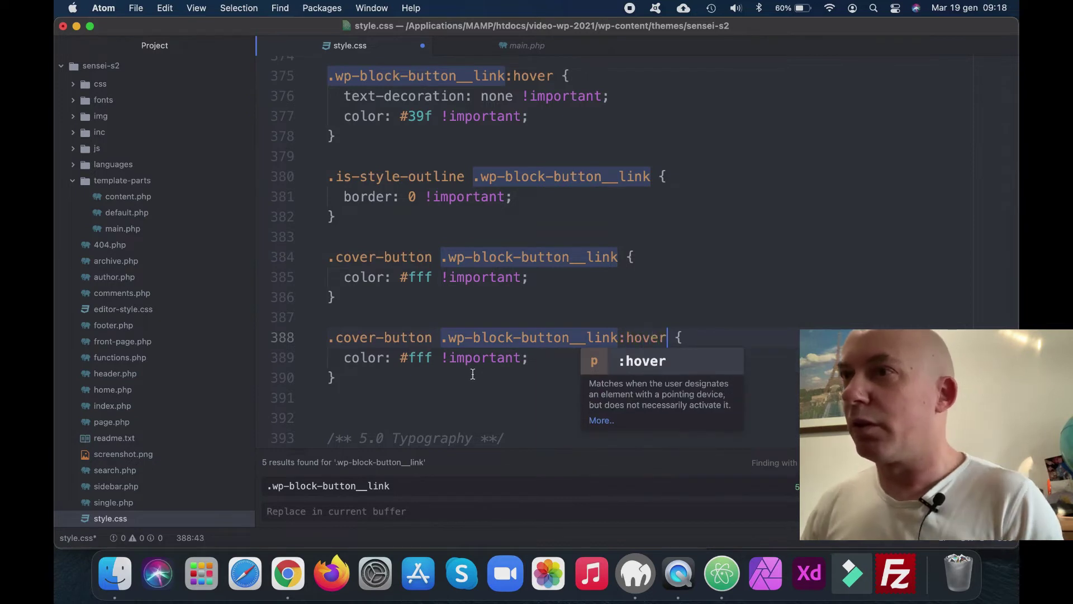
{"action": "left_click", "coordinate": [464, 375]}
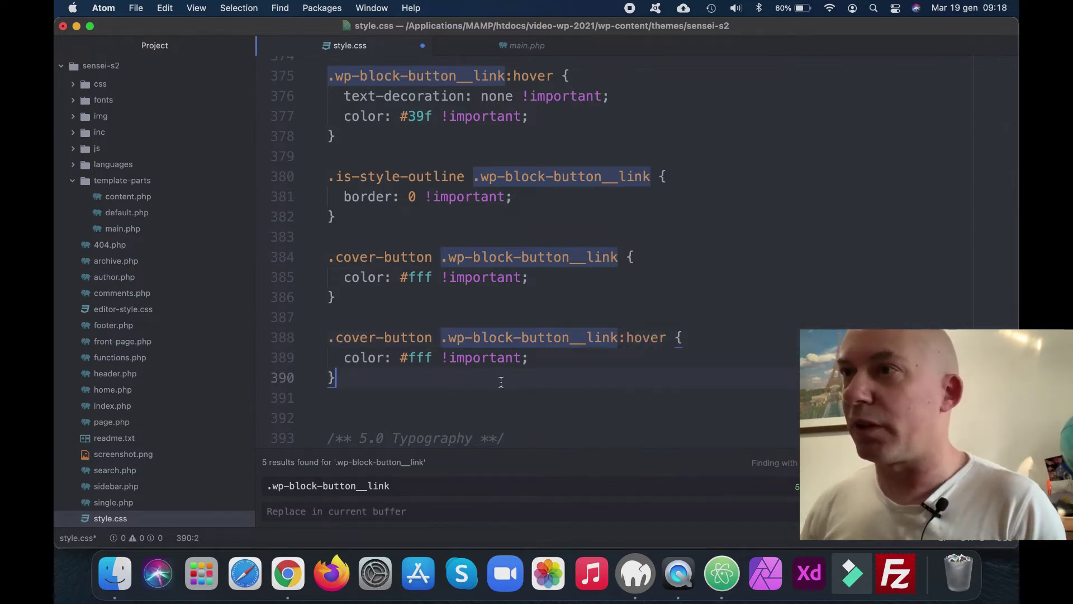
- Replace the color declaration in the .cover-button .wp-block-button__link:hover rule with background-color: #39f;
{"action": "left_click_drag", "start_coordinate": [537, 358], "coordinate": [350, 358]}
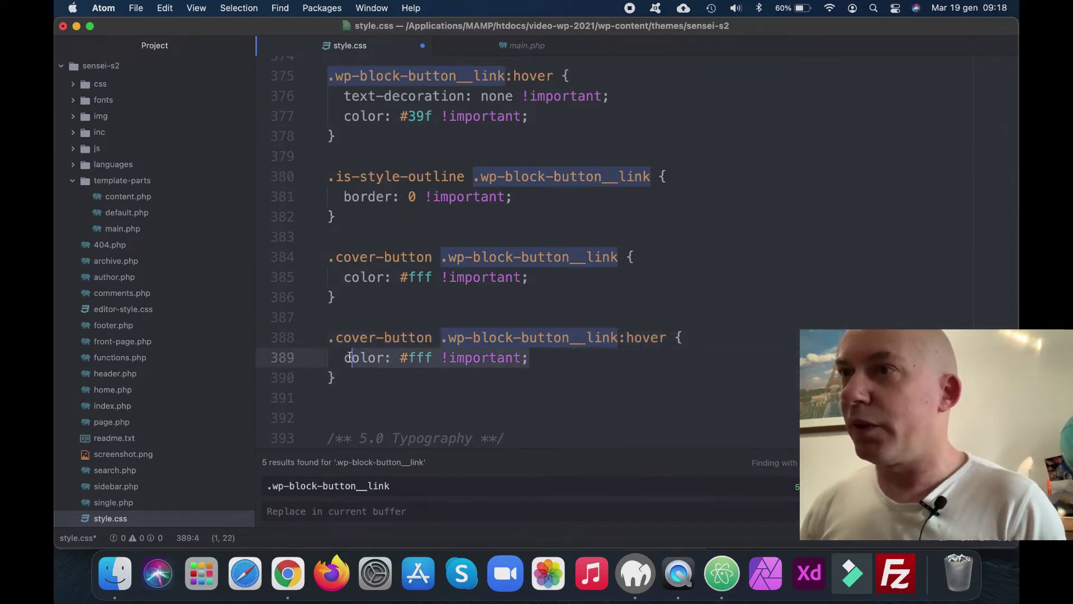
{"action": "type", "text": "bac"}
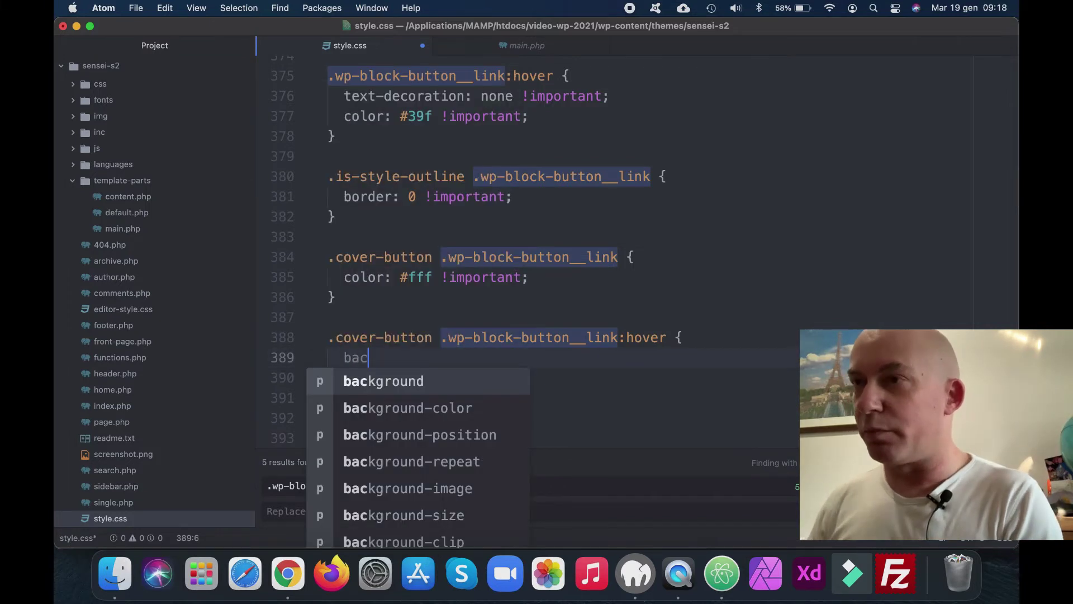
{"action": "key", "text": "Down"}
{"action": "key", "text": "Return"}
{"action": "type", "text": "#39f;"}
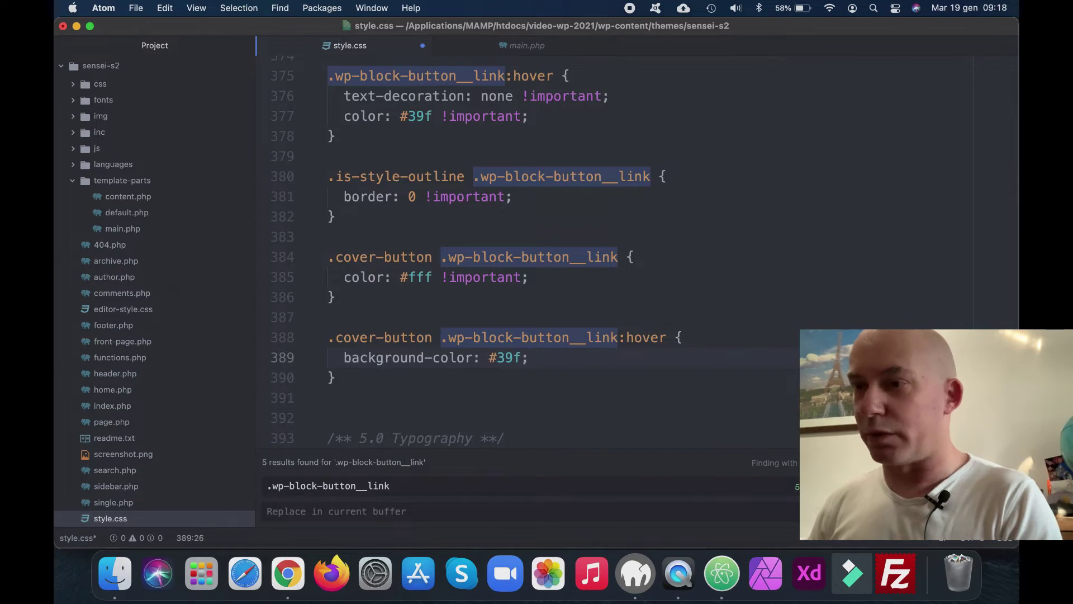
- Switch to Chrome, reload the local home page and check the hover background of the "iscriviti al canale" button
{"action": "left_click", "coordinate": [288, 573]}
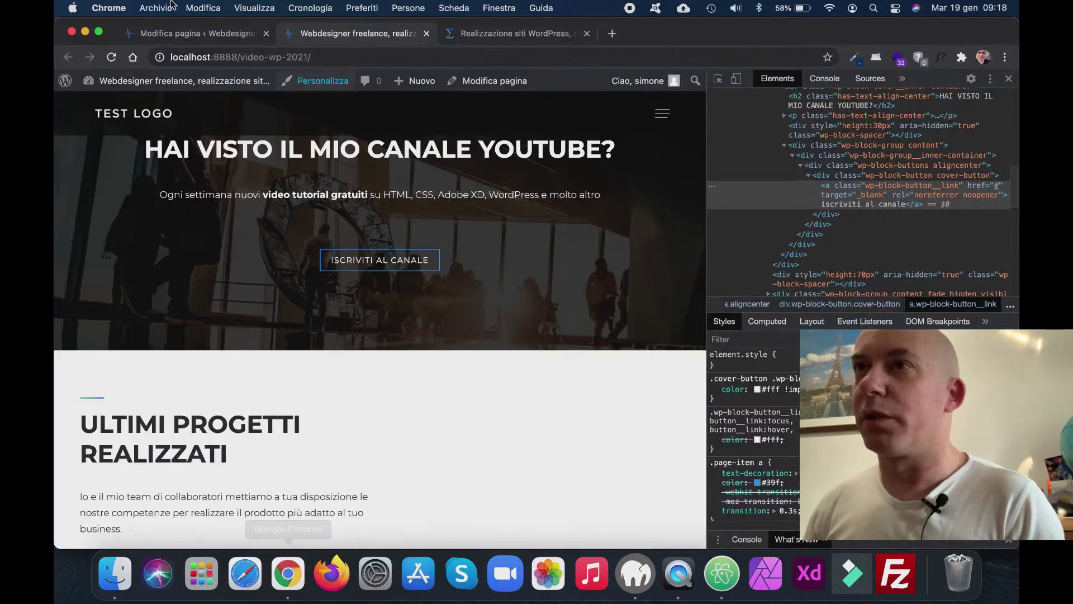
{"action": "left_click", "coordinate": [111, 57]}
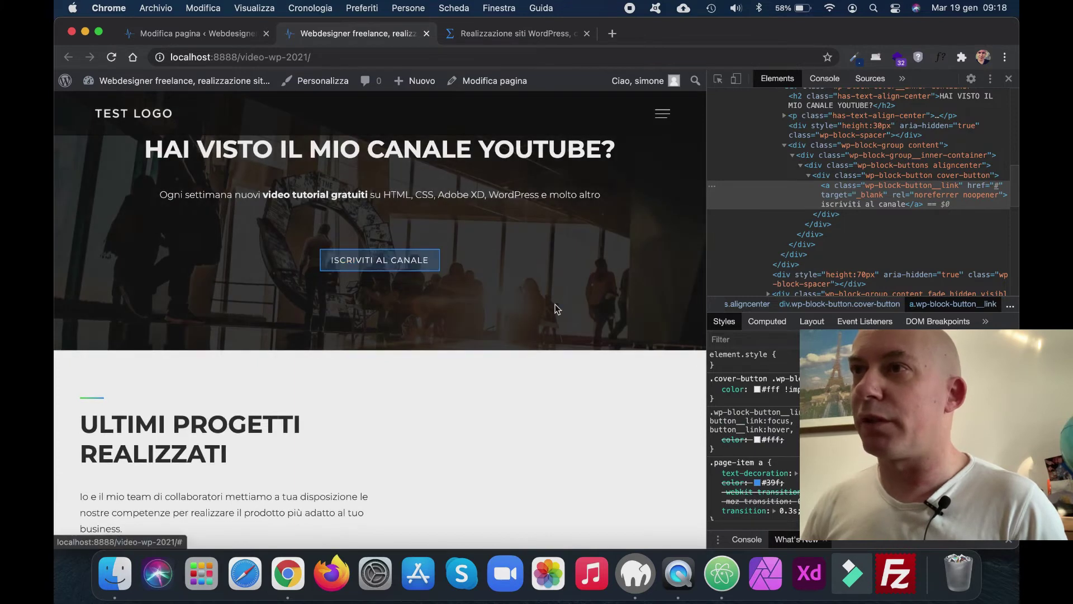
{"action": "scroll", "coordinate": [556, 306], "scroll_direction": "up", "scroll_amount": 5}
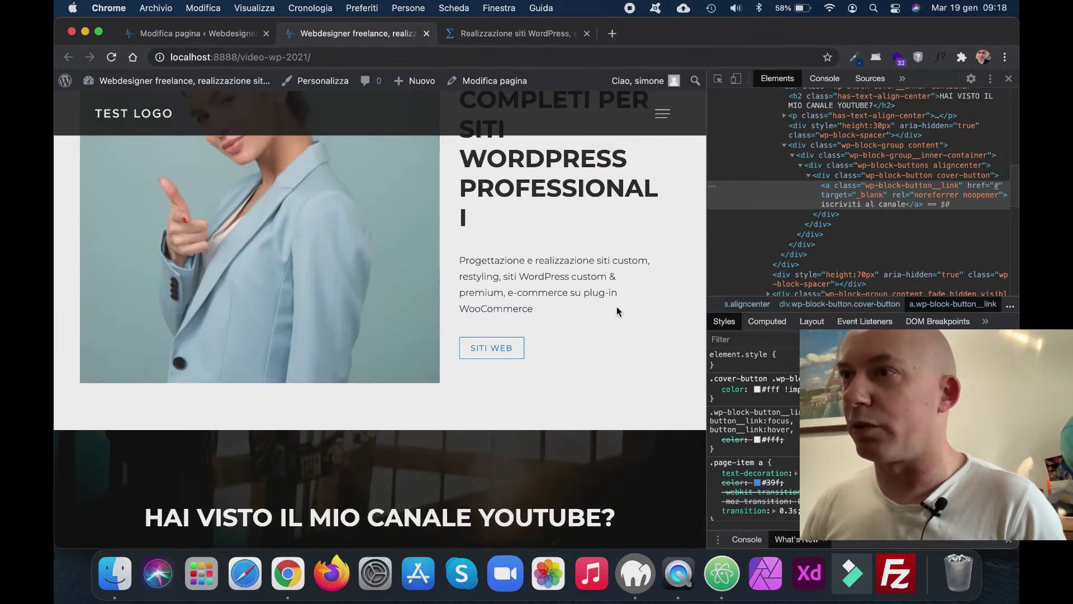
{"action": "scroll", "coordinate": [615, 305], "scroll_direction": "down", "scroll_amount": 7}
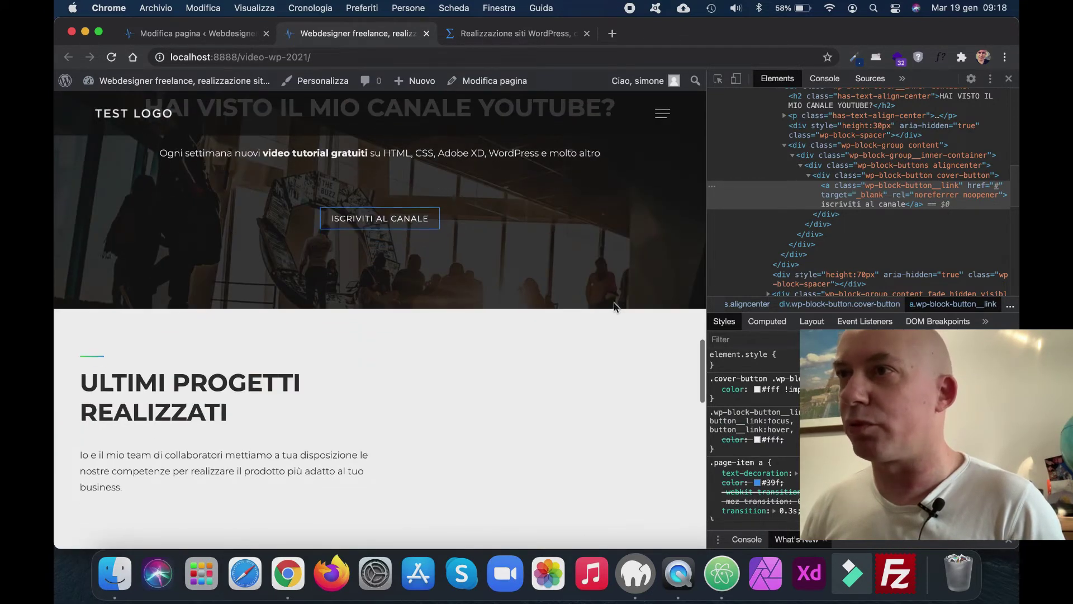
- Close the developer tools and review the local home page from the project sections down to the footer and back up to the hero
{"action": "left_click", "coordinate": [1009, 78]}
{"action": "scroll", "coordinate": [732, 310], "scroll_direction": "down", "scroll_amount": 9}
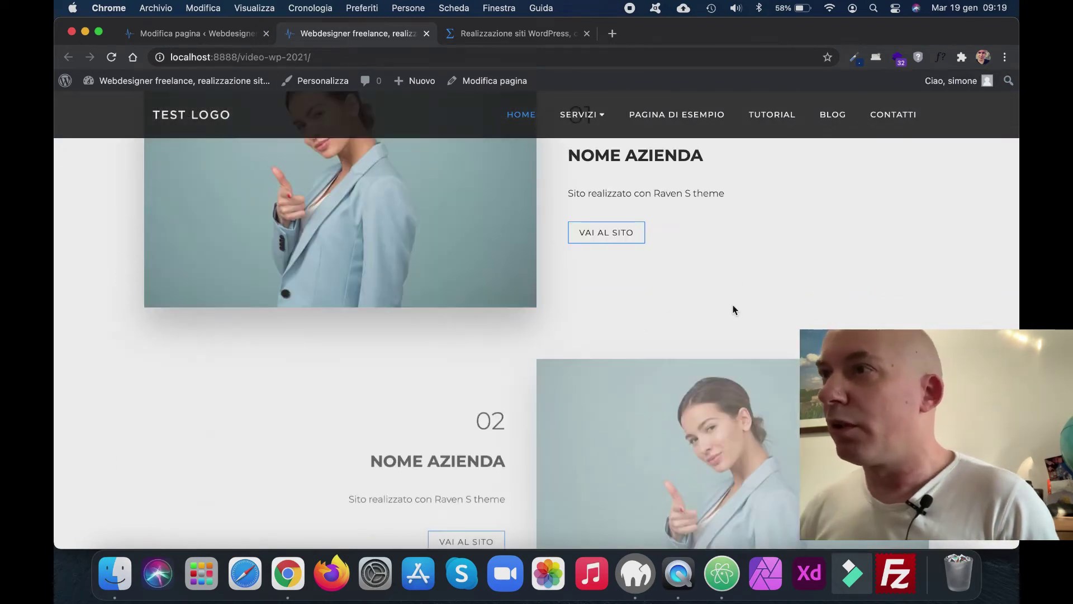
{"action": "scroll", "coordinate": [733, 310], "scroll_direction": "down", "scroll_amount": 7}
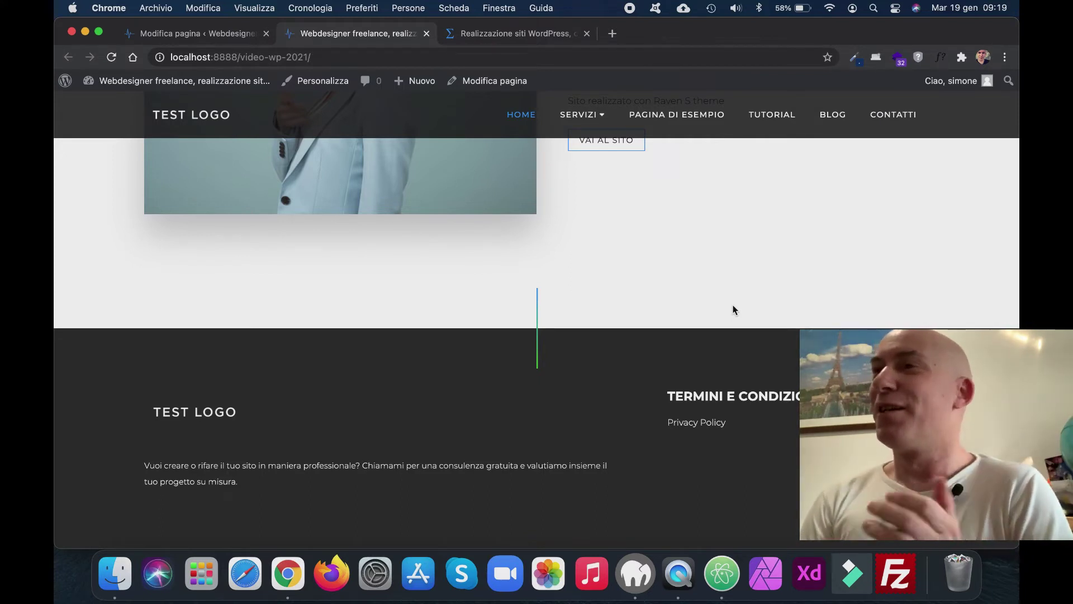
{"action": "scroll", "coordinate": [735, 309], "scroll_direction": "up", "scroll_amount": 2}
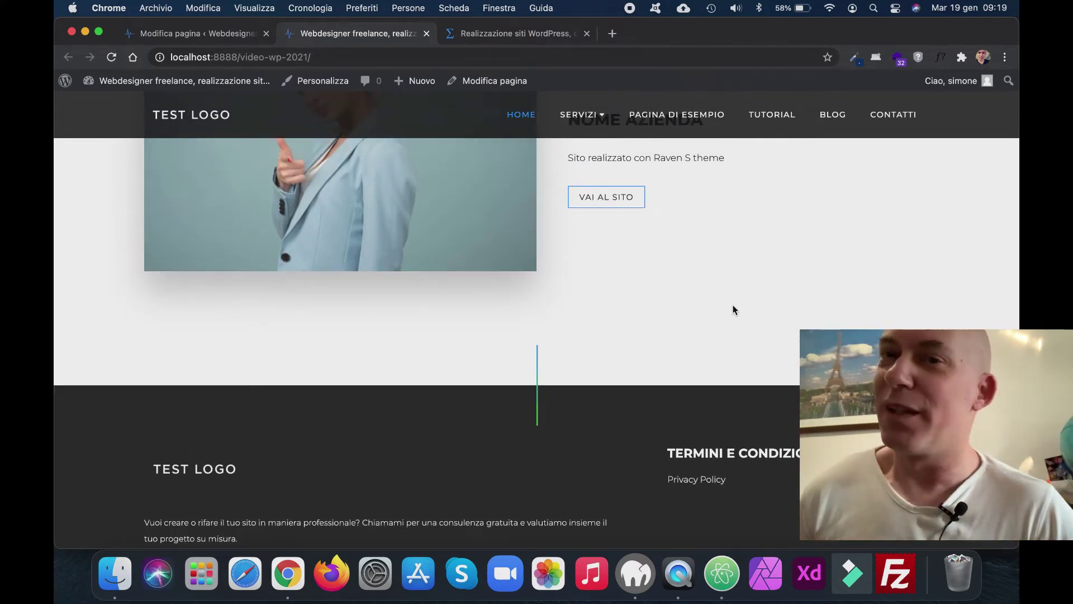
{"action": "scroll", "coordinate": [735, 310], "scroll_direction": "up", "scroll_amount": 5}
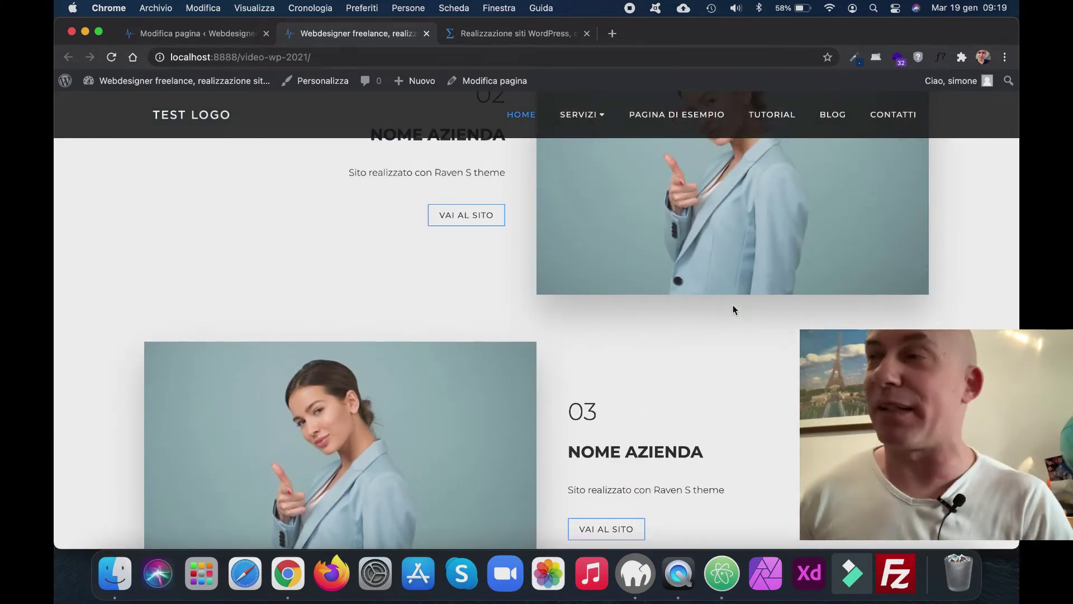
{"action": "scroll", "coordinate": [733, 308], "scroll_direction": "up", "scroll_amount": 5}
{"action": "scroll", "coordinate": [734, 310], "scroll_direction": "up", "scroll_amount": 2}
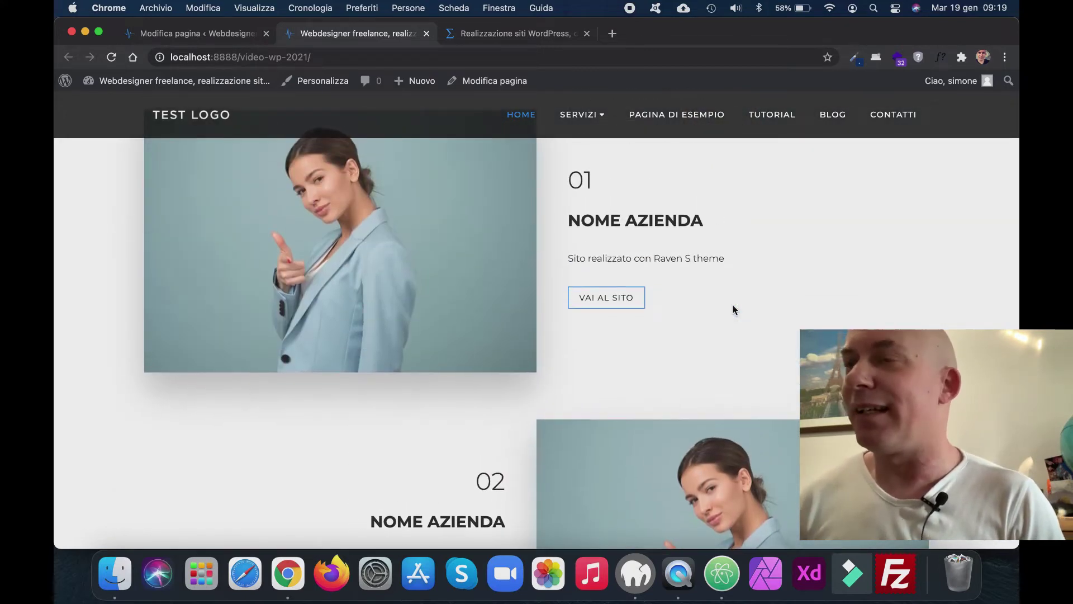
{"action": "scroll", "coordinate": [734, 309], "scroll_direction": "up", "scroll_amount": 3}
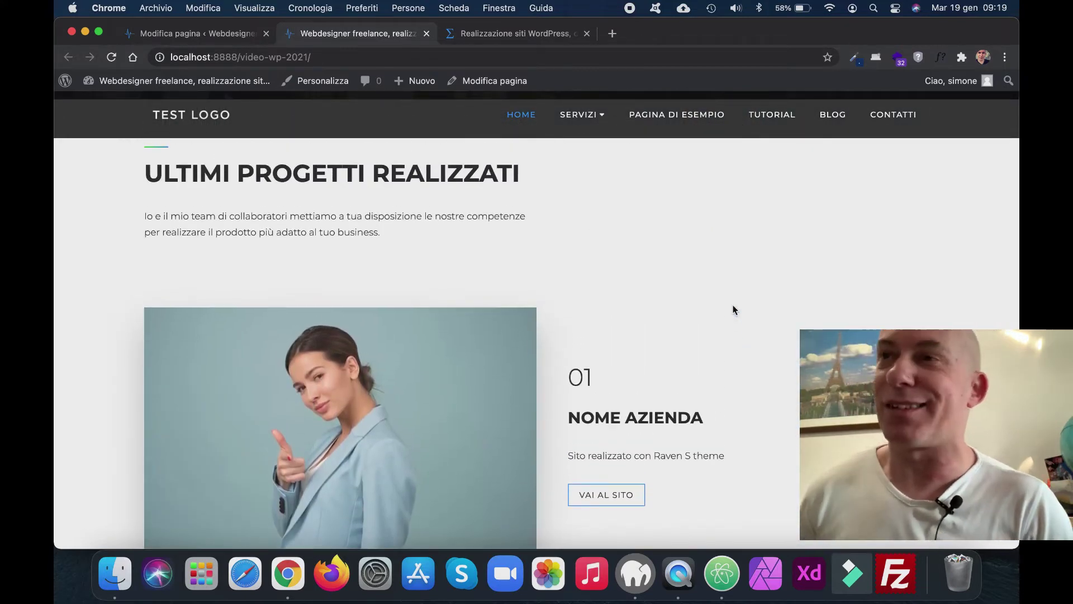
{"action": "scroll", "coordinate": [734, 309], "scroll_direction": "up", "scroll_amount": 3}
{"action": "scroll", "coordinate": [733, 309], "scroll_direction": "up", "scroll_amount": 10}
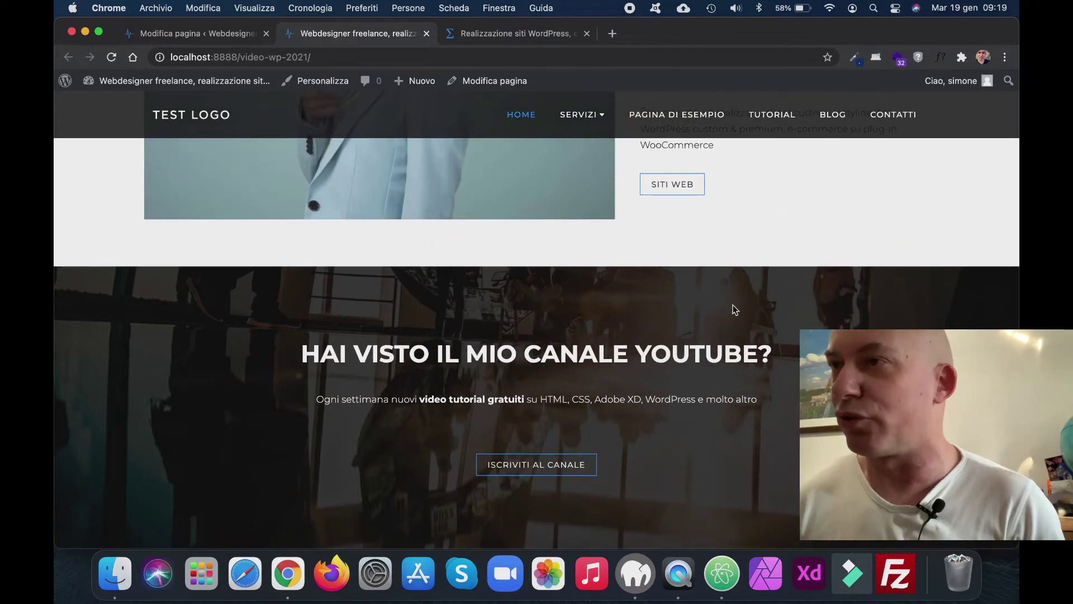
{"action": "scroll", "coordinate": [734, 309], "scroll_direction": "up", "scroll_amount": 15}
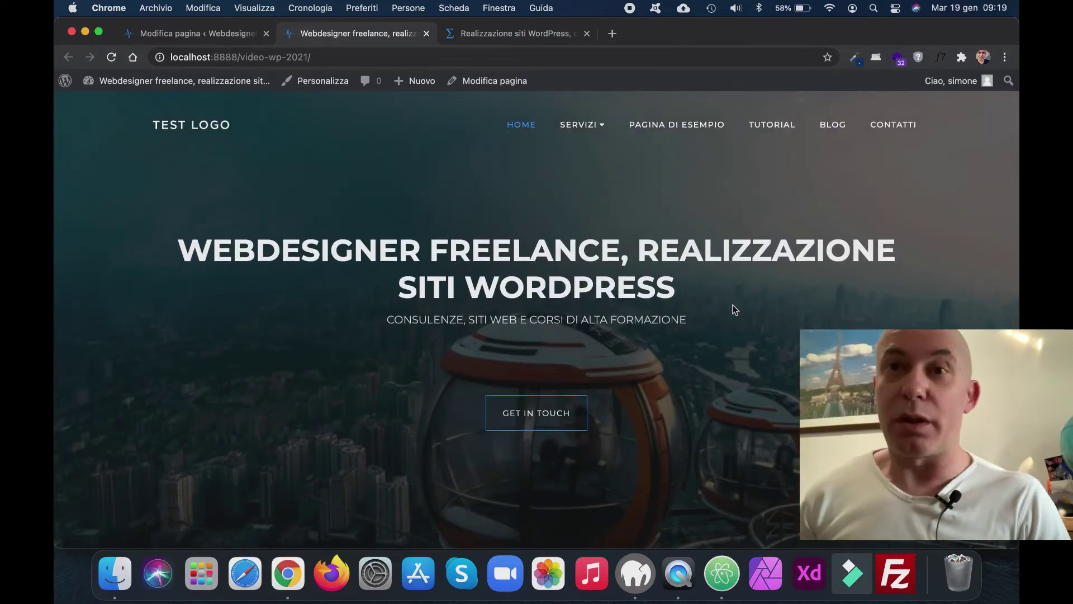
- Examine the live reference site's home page from the portfolio projects down to the contact banner and blog sections
{"action": "left_click", "coordinate": [510, 35]}
{"action": "scroll", "coordinate": [442, 241], "scroll_direction": "down", "scroll_amount": 5}
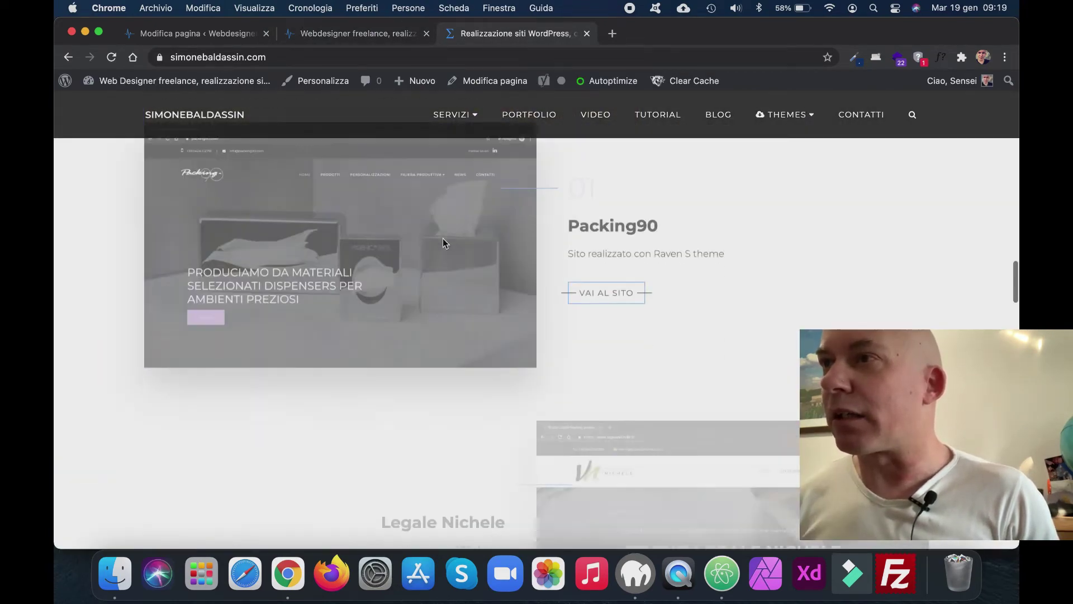
{"action": "scroll", "coordinate": [444, 242], "scroll_direction": "down", "scroll_amount": 10}
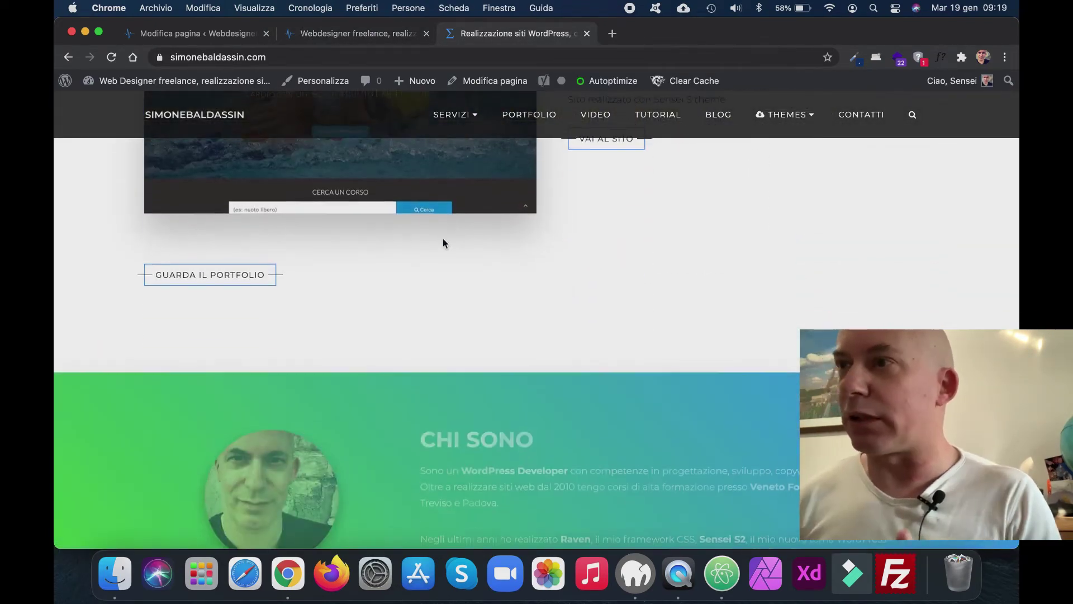
{"action": "scroll", "coordinate": [443, 243], "scroll_direction": "down", "scroll_amount": 3}
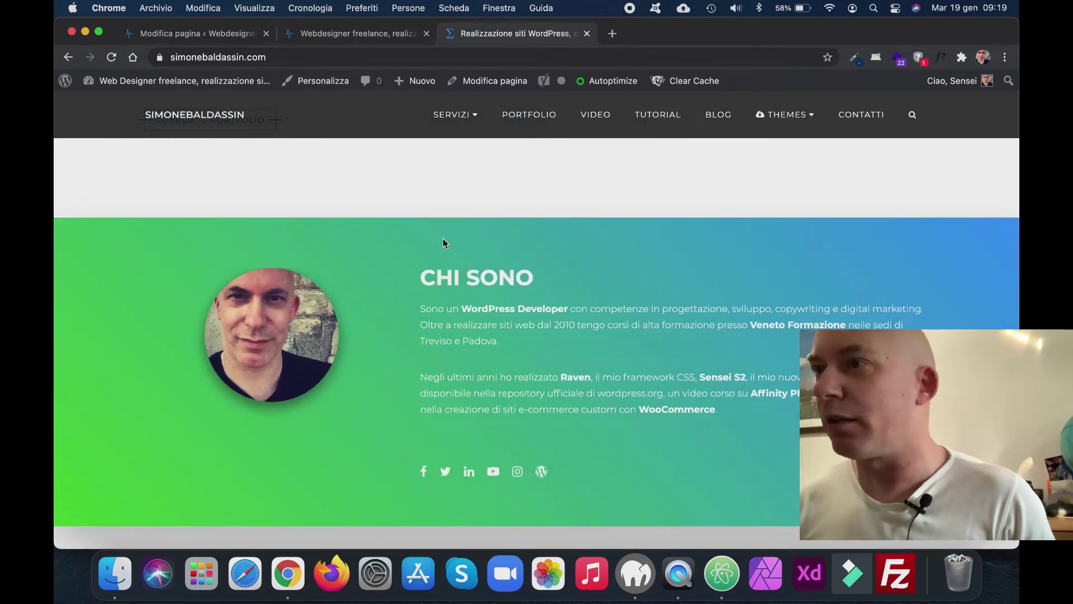
{"action": "scroll", "coordinate": [444, 242], "scroll_direction": "down", "scroll_amount": 3}
{"action": "scroll", "coordinate": [443, 242], "scroll_direction": "down", "scroll_amount": 12}
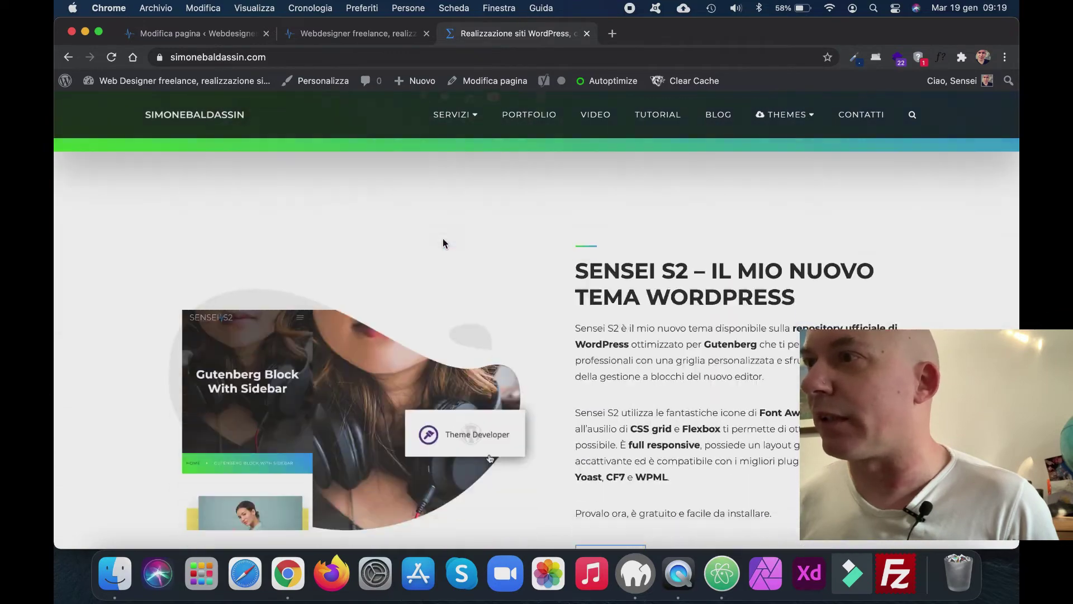
{"action": "scroll", "coordinate": [443, 242], "scroll_direction": "down", "scroll_amount": 3}
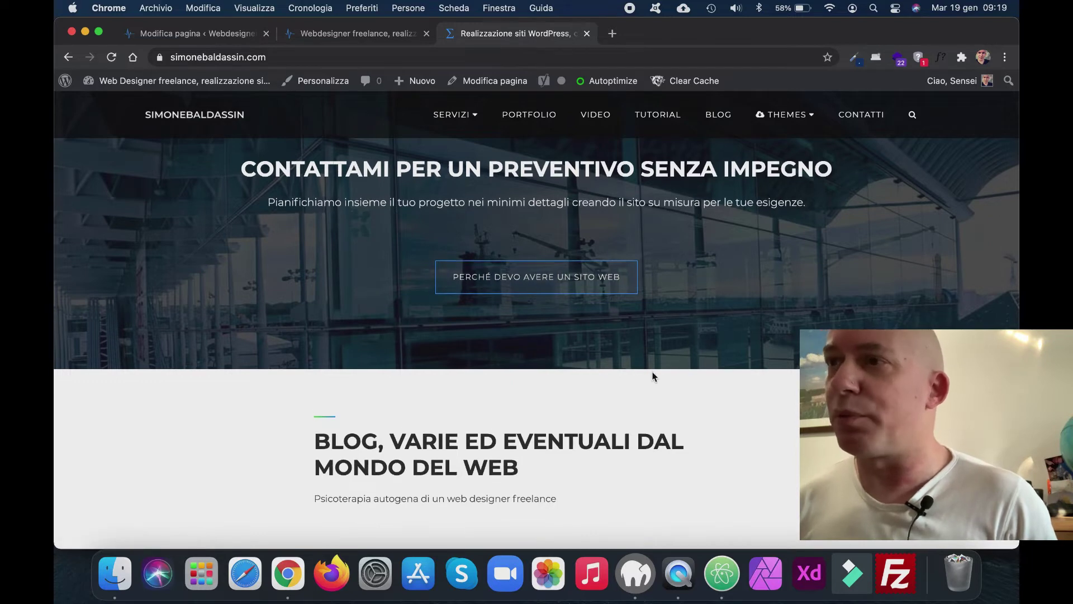
{"action": "scroll", "coordinate": [652, 374], "scroll_direction": "down", "scroll_amount": 3}
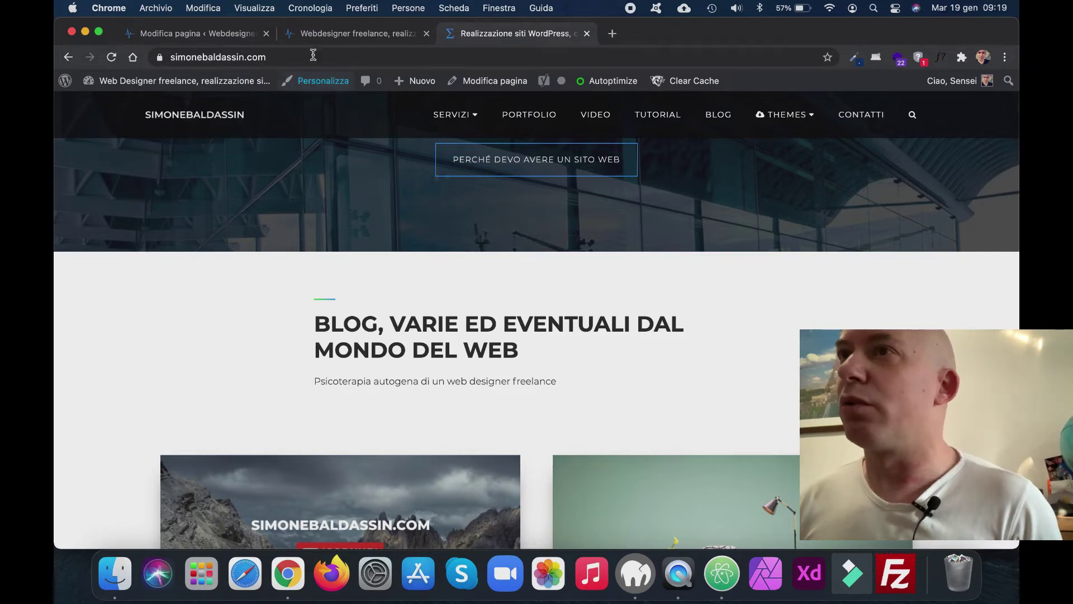
- Return to the WordPress page editor and duplicate the "Hai visto il mio canale YouTube?" cover block
{"action": "left_click", "coordinate": [351, 34]}
{"action": "left_click", "coordinate": [219, 38]}
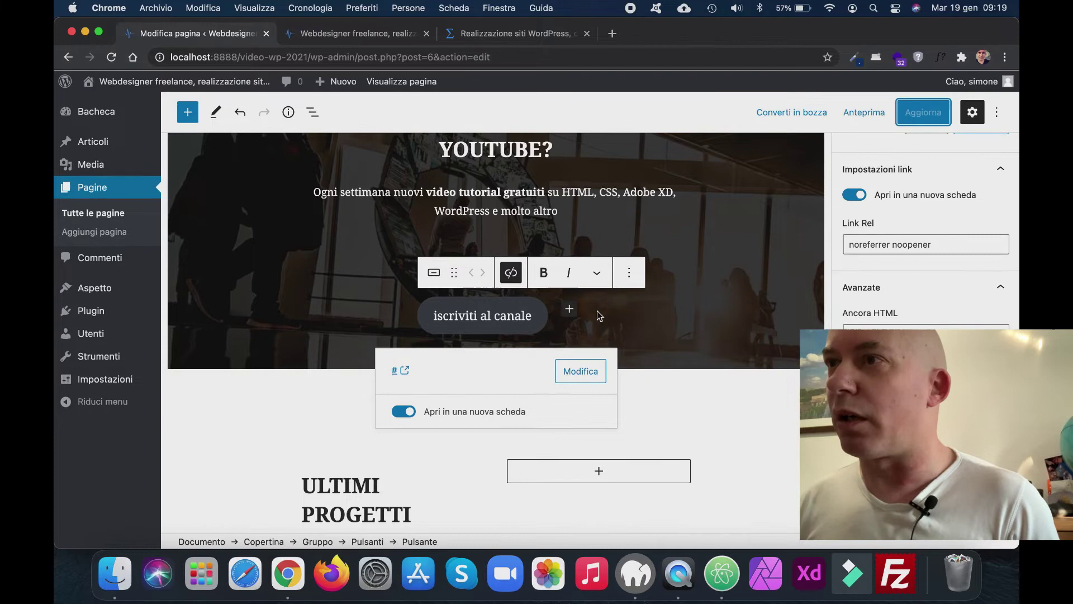
{"action": "left_click", "coordinate": [204, 199]}
{"action": "scroll", "coordinate": [336, 251], "scroll_direction": "up", "scroll_amount": 3}
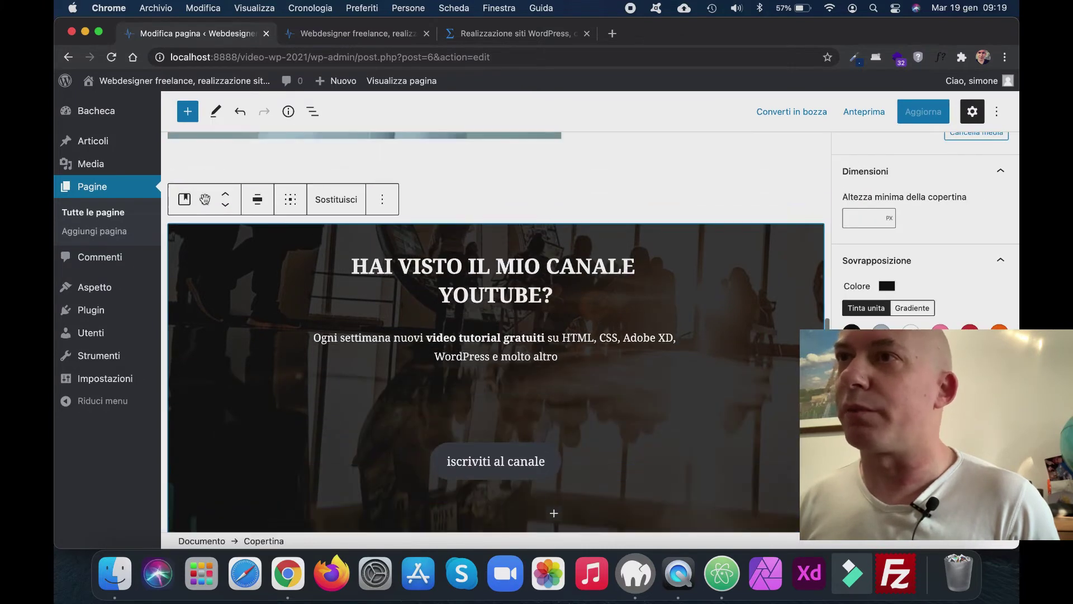
{"action": "left_click", "coordinate": [388, 203]}
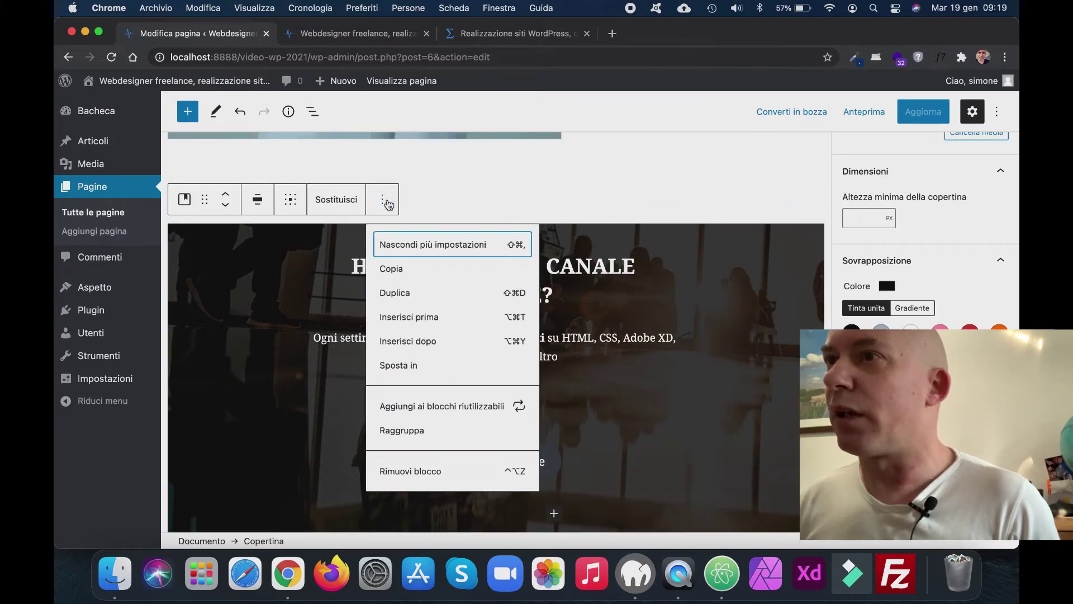
{"action": "left_click", "coordinate": [420, 292]}
- Move the duplicated cover block down past the project sections to the end of the page and update the page
{"action": "left_click", "coordinate": [226, 239]}
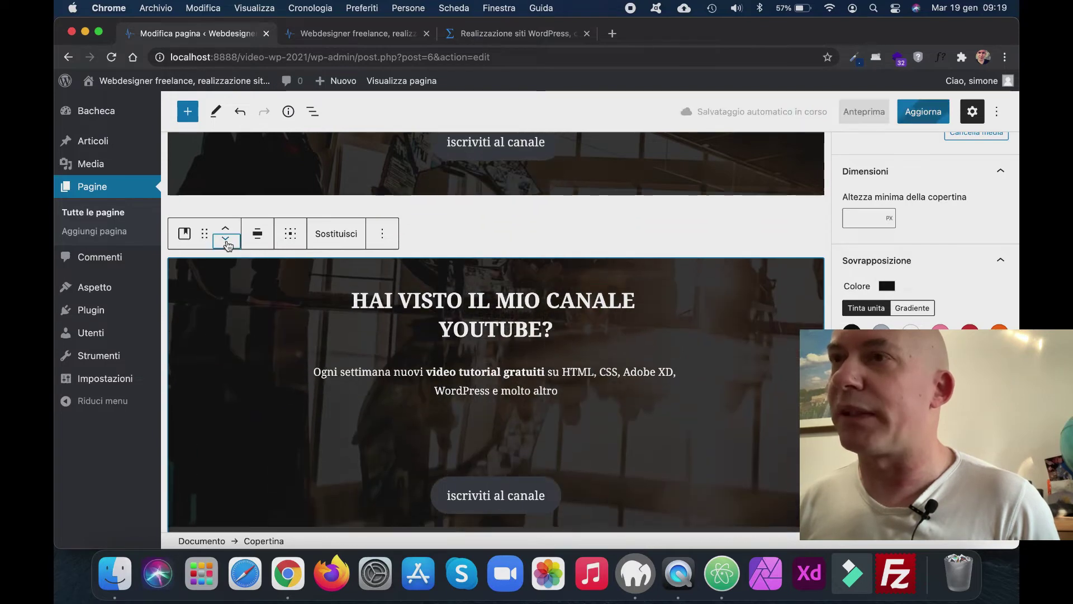
{"action": "left_click", "coordinate": [226, 239]}
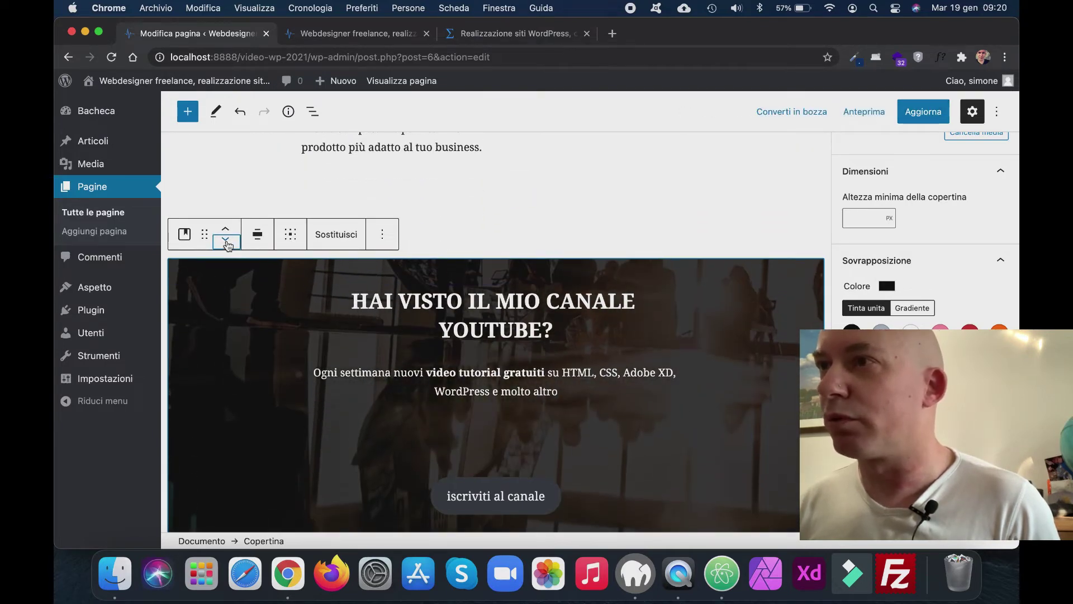
{"action": "left_click", "coordinate": [226, 239]}
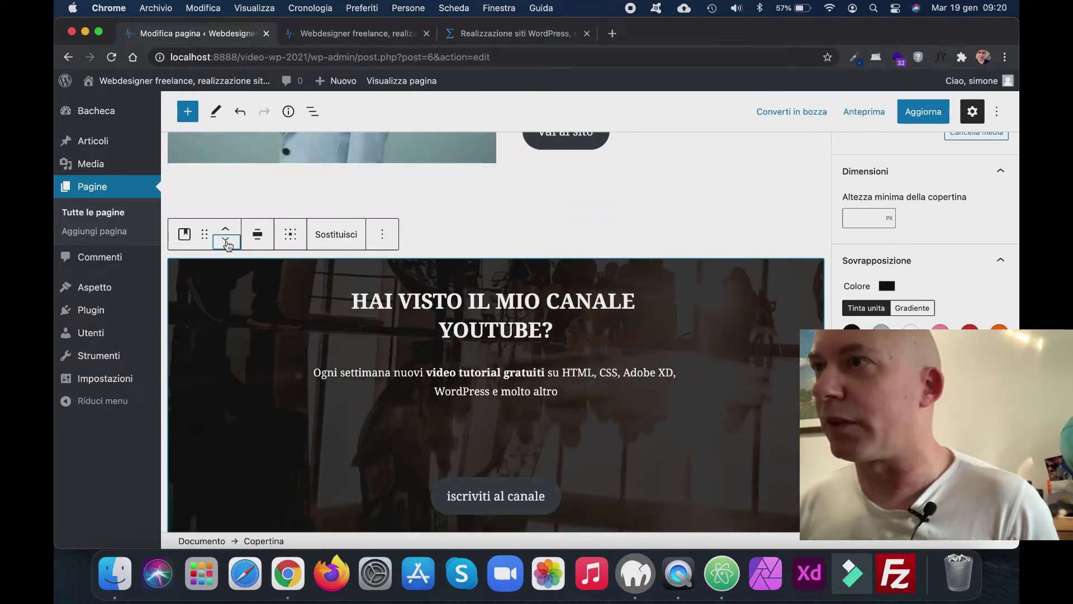
{"action": "left_click", "coordinate": [226, 240]}
{"action": "left_click", "coordinate": [226, 240]}
{"action": "left_click", "coordinate": [226, 240]}
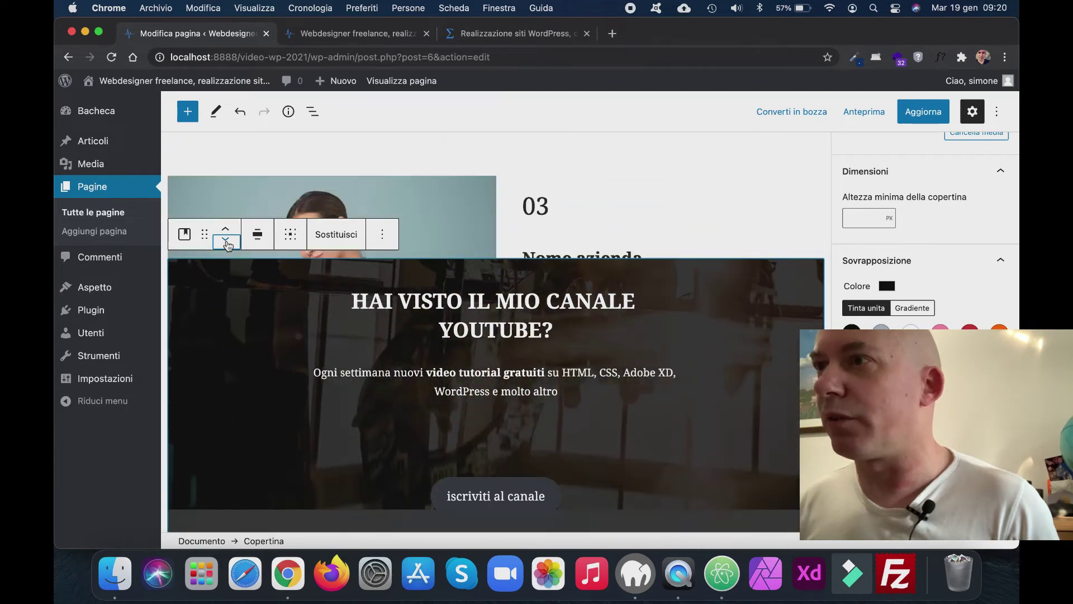
{"action": "left_click", "coordinate": [226, 239]}
{"action": "left_click", "coordinate": [226, 240]}
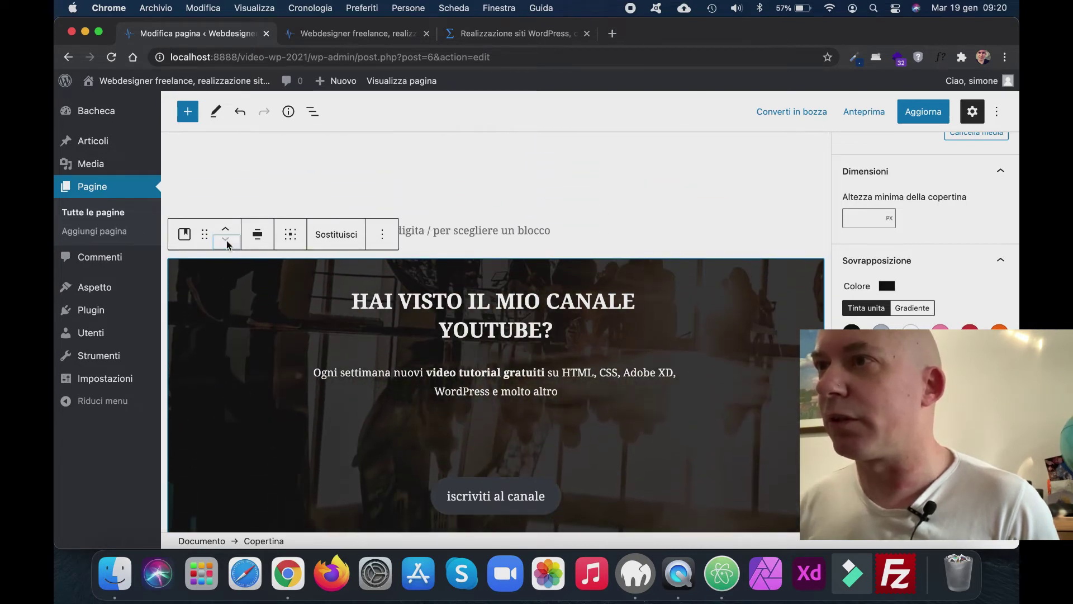
{"action": "left_click", "coordinate": [924, 111]}
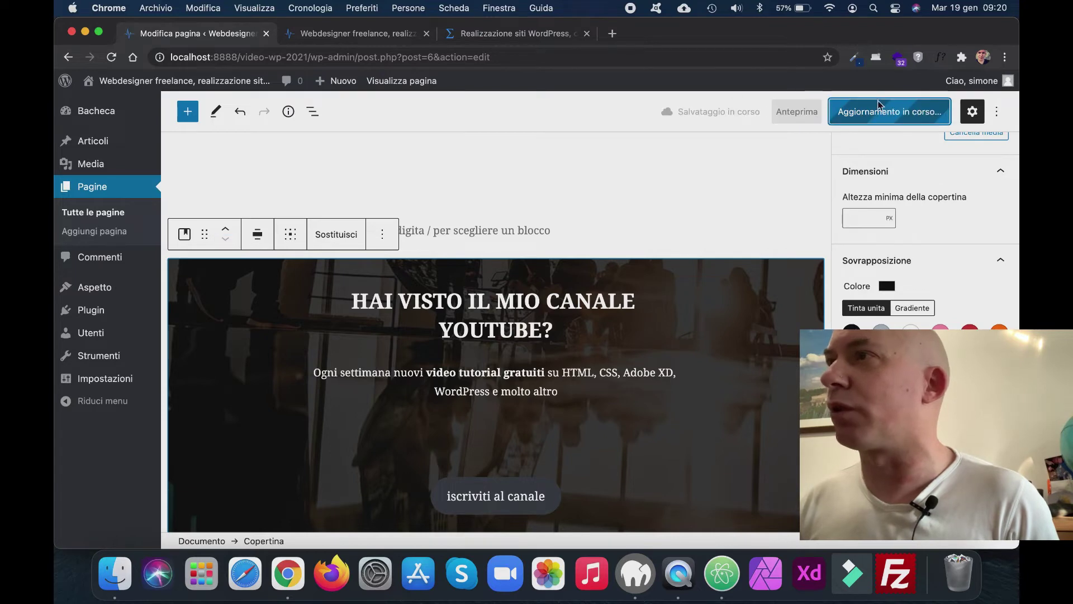
- Reload the local home page and review it down to the duplicated cover section above the footer
{"action": "left_click", "coordinate": [363, 33]}
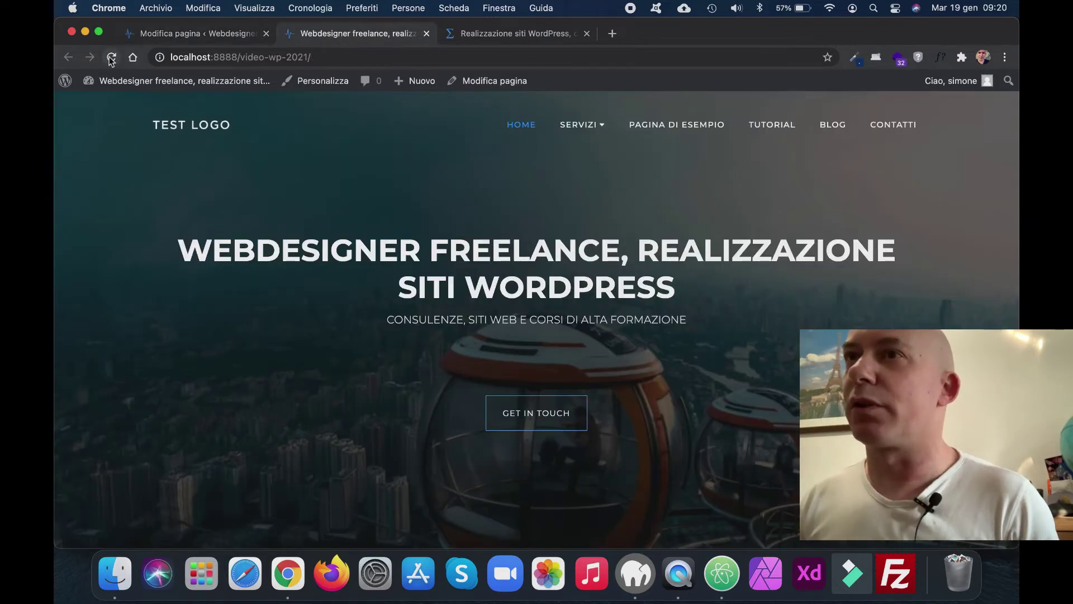
{"action": "left_click", "coordinate": [112, 57]}
{"action": "scroll", "coordinate": [377, 226], "scroll_direction": "down", "scroll_amount": 3}
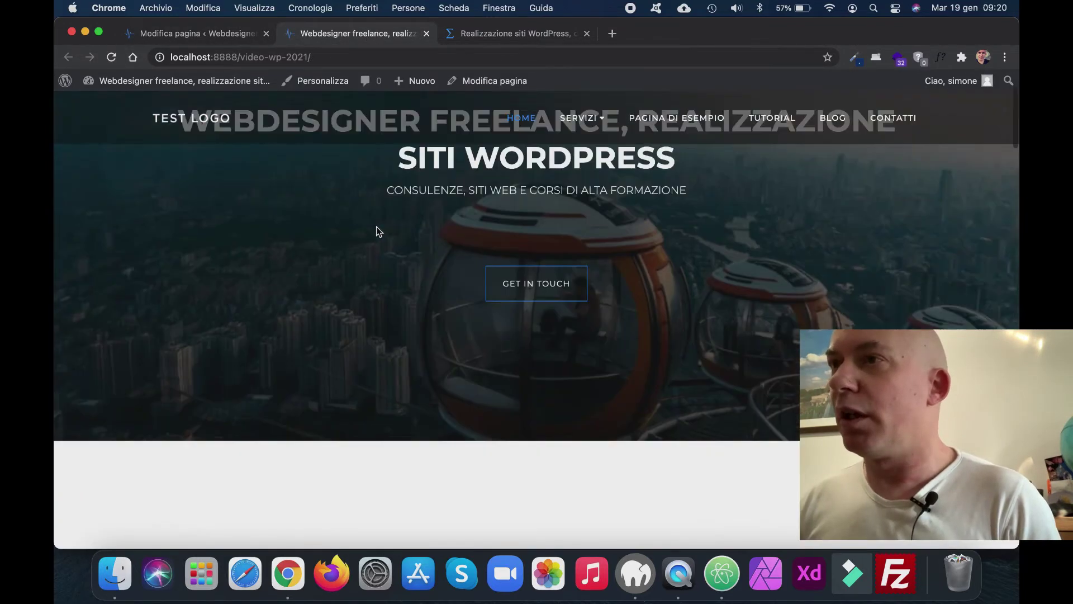
{"action": "scroll", "coordinate": [377, 227], "scroll_direction": "down", "scroll_amount": 15}
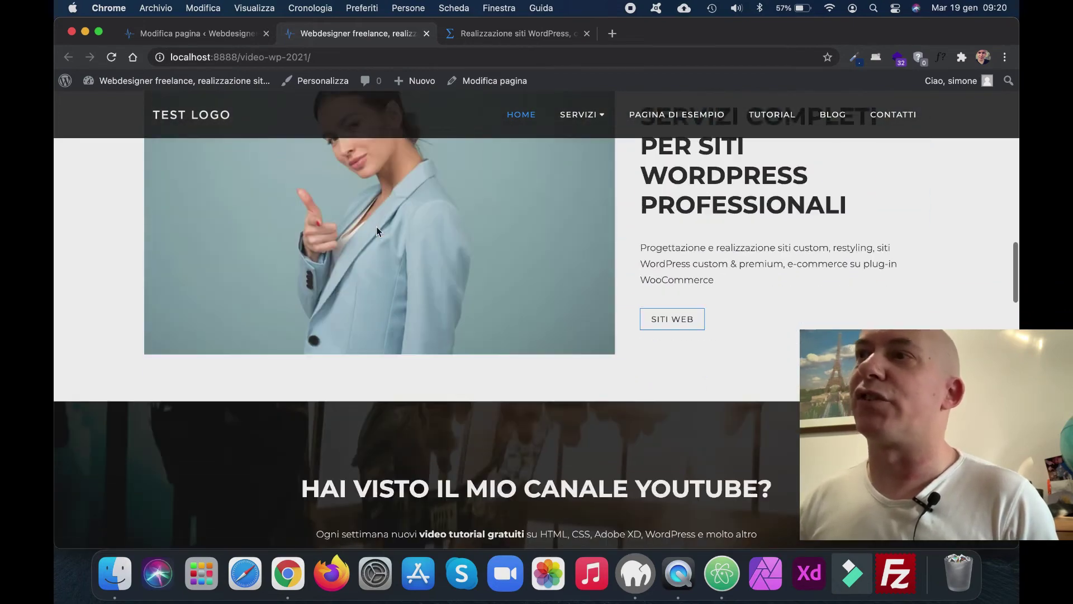
{"action": "scroll", "coordinate": [377, 227], "scroll_direction": "down", "scroll_amount": 15}
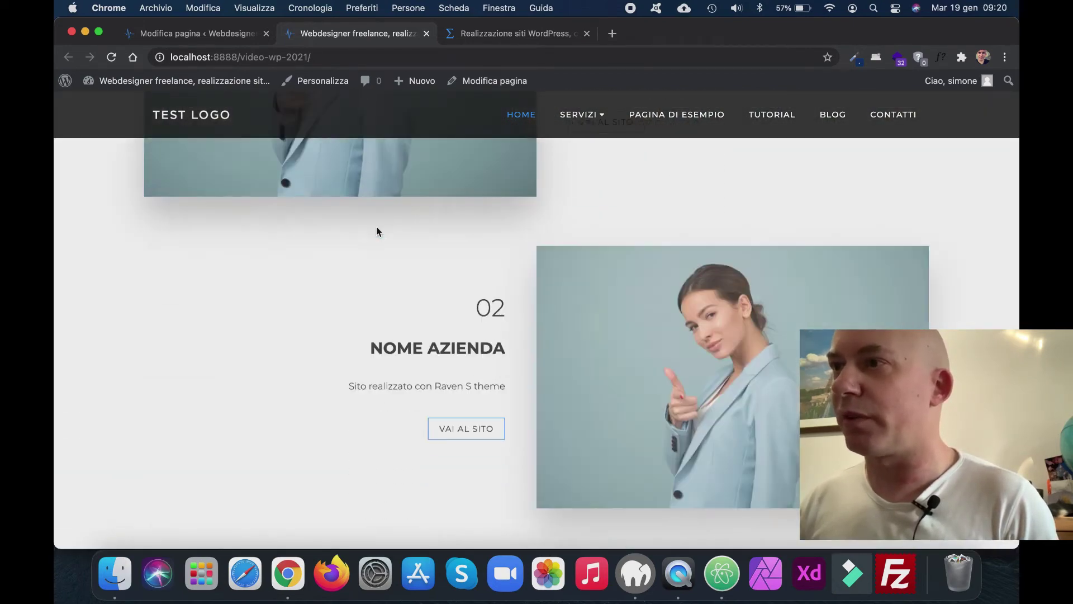
{"action": "scroll", "coordinate": [377, 227], "scroll_direction": "down", "scroll_amount": 15}
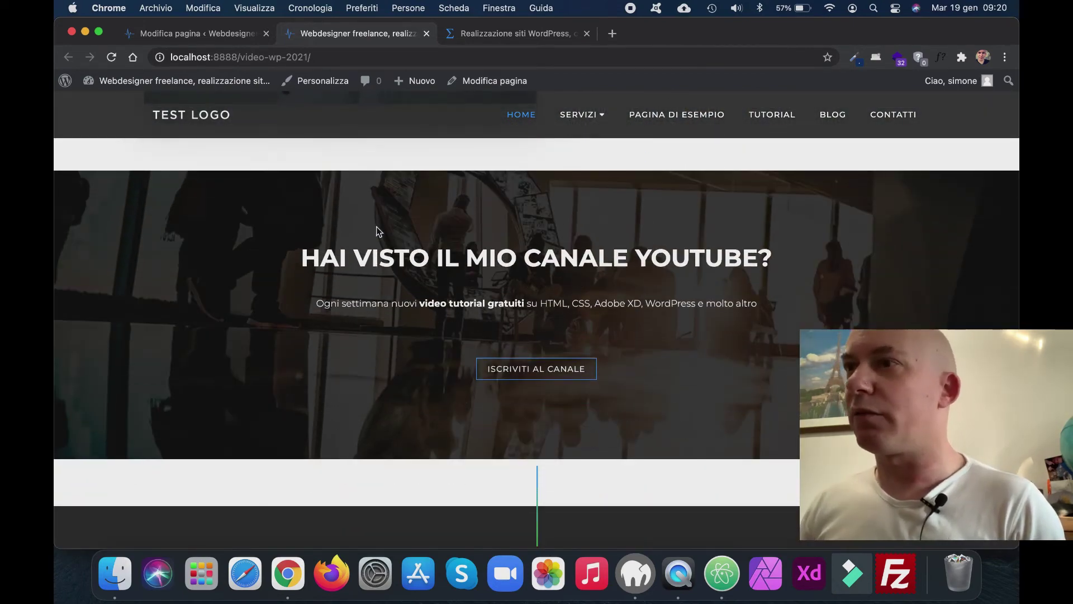
- Examine the contact banner above the blog section on the live reference site's home page
{"action": "left_click", "coordinate": [536, 35]}
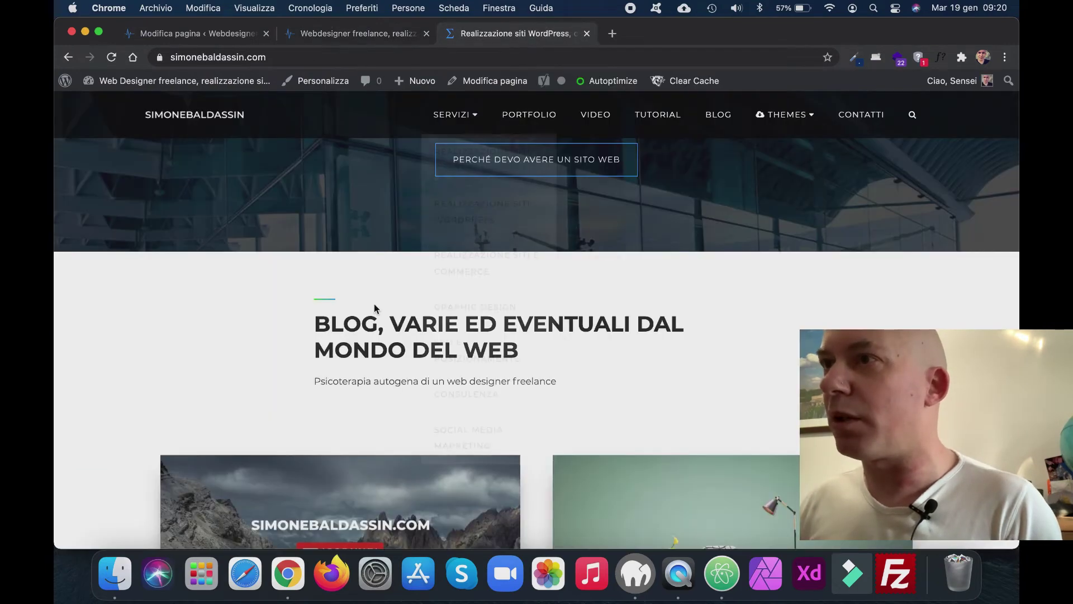
{"action": "scroll", "coordinate": [374, 303], "scroll_direction": "down", "scroll_amount": 2}
{"action": "scroll", "coordinate": [374, 303], "scroll_direction": "up", "scroll_amount": 8}
{"action": "scroll", "coordinate": [374, 308], "scroll_direction": "down", "scroll_amount": 3}
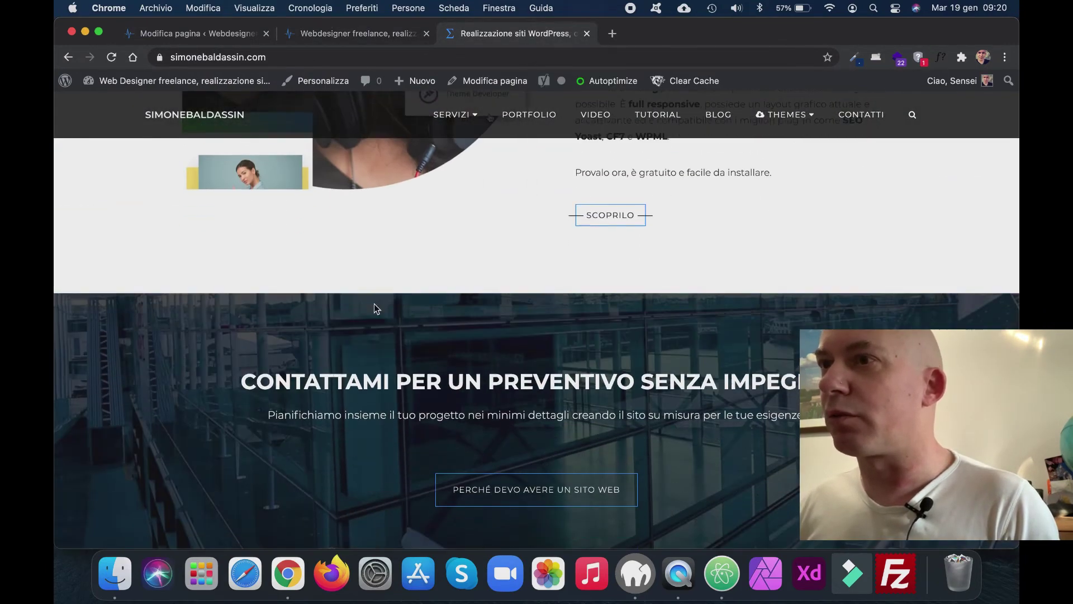
- Change the duplicated cover's heading to "CONTATTAMI PER UN PREVENTIVO SENZA IMPEGNO" in the page editor and update the page
{"action": "left_click", "coordinate": [249, 29]}
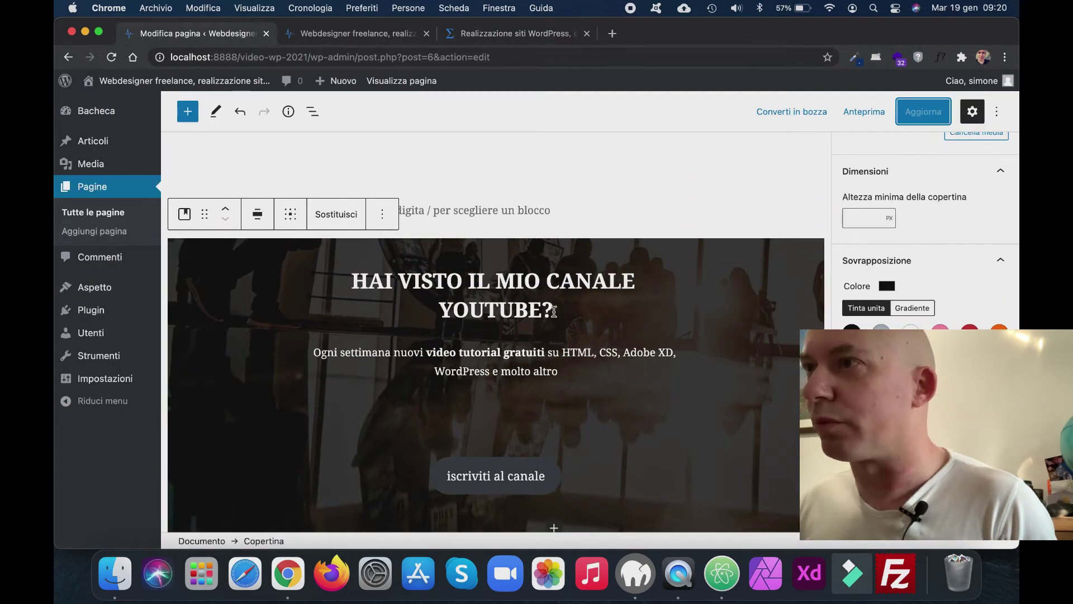
{"action": "left_click_drag", "start_coordinate": [554, 311], "coordinate": [356, 279]}
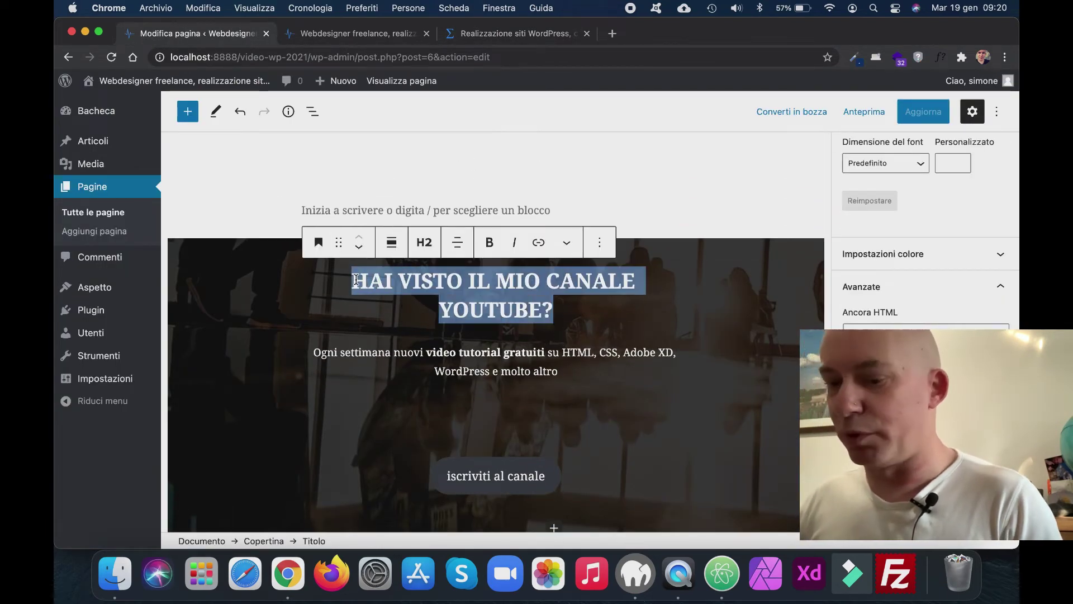
{"action": "scroll", "coordinate": [356, 282], "scroll_direction": "up", "scroll_amount": 1}
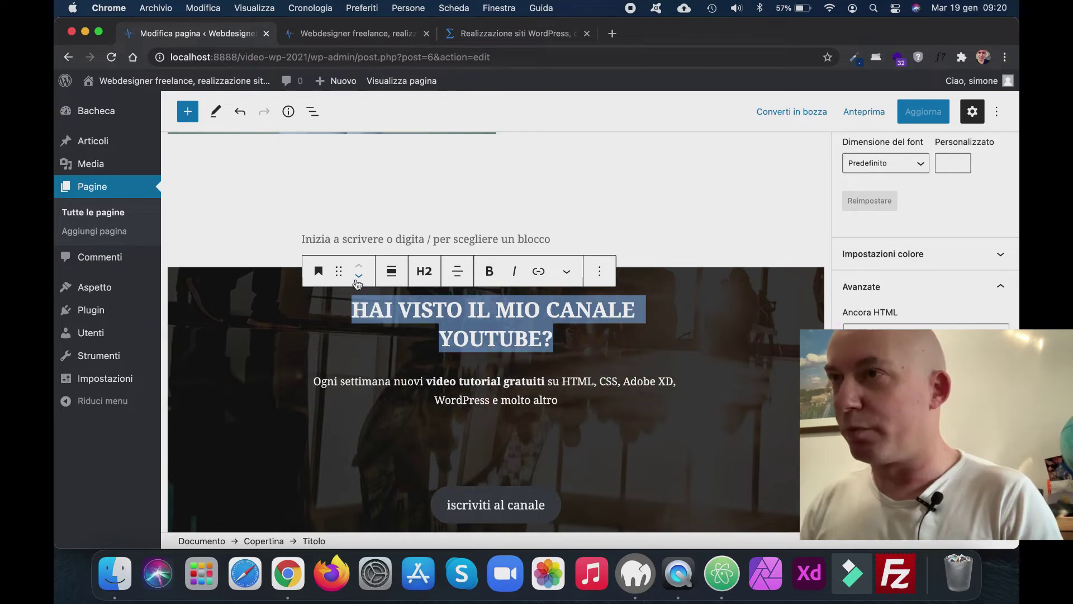
{"action": "type", "text": "CONTATTMAI PER"}
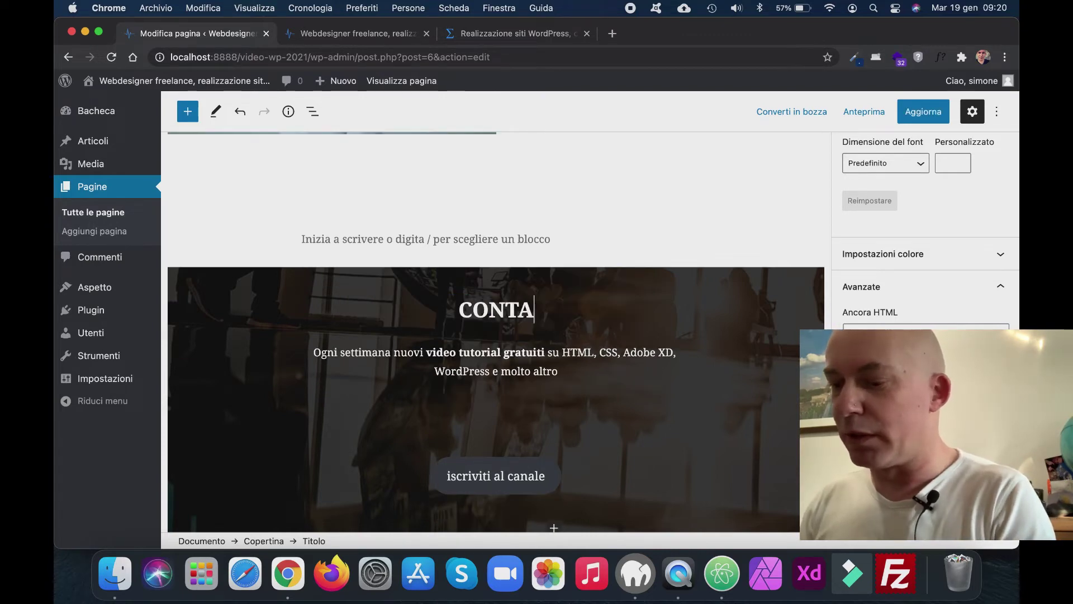
{"action": "key", "text": "BackSpace"}
{"action": "key", "text": "BackSpace"}
{"action": "key", "text": "BackSpace"}
{"action": "key", "text": "BackSpace"}
{"action": "key", "text": "BackSpace"}
{"action": "key", "text": "BackSpace"}
{"action": "key", "text": "BackSpace"}
{"action": "key", "text": "BackSpace"}
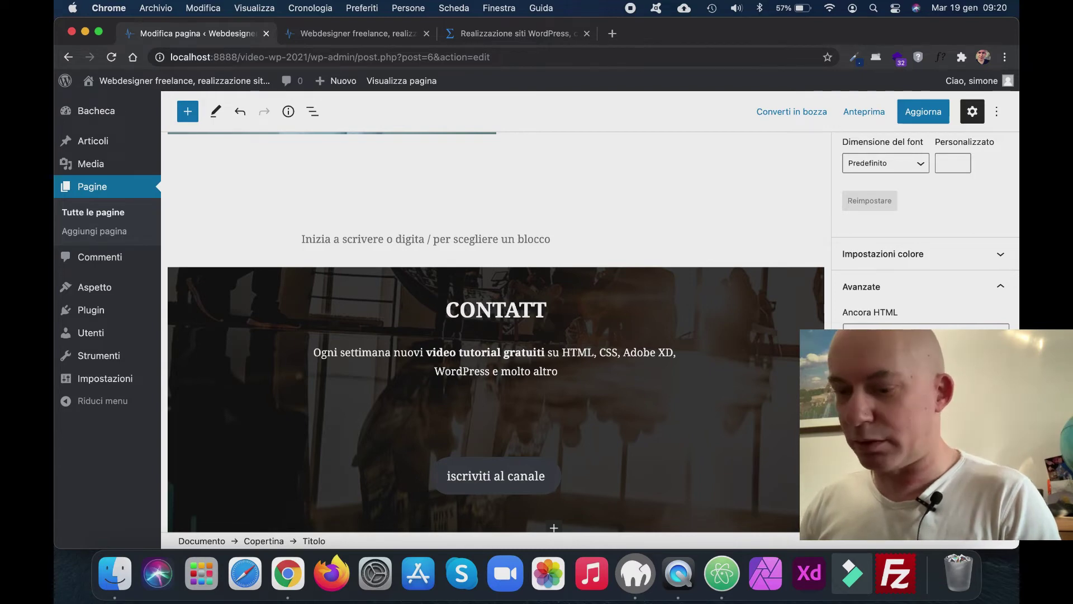
{"action": "type", "text": "AMI PER UN PREVE"}
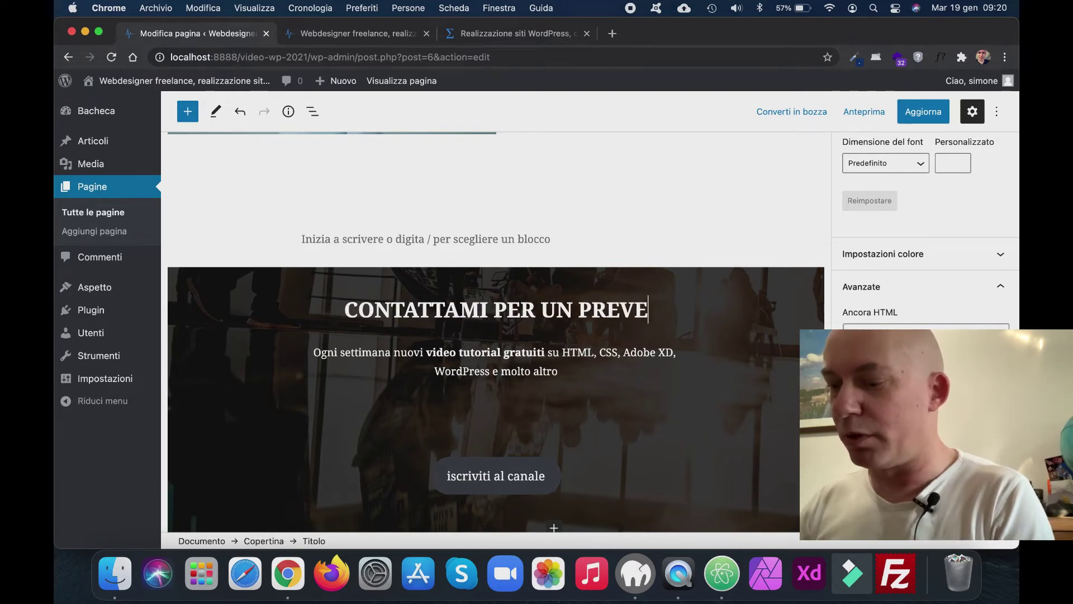
{"action": "type", "text": "NTIVO SENZA IMPEG"}
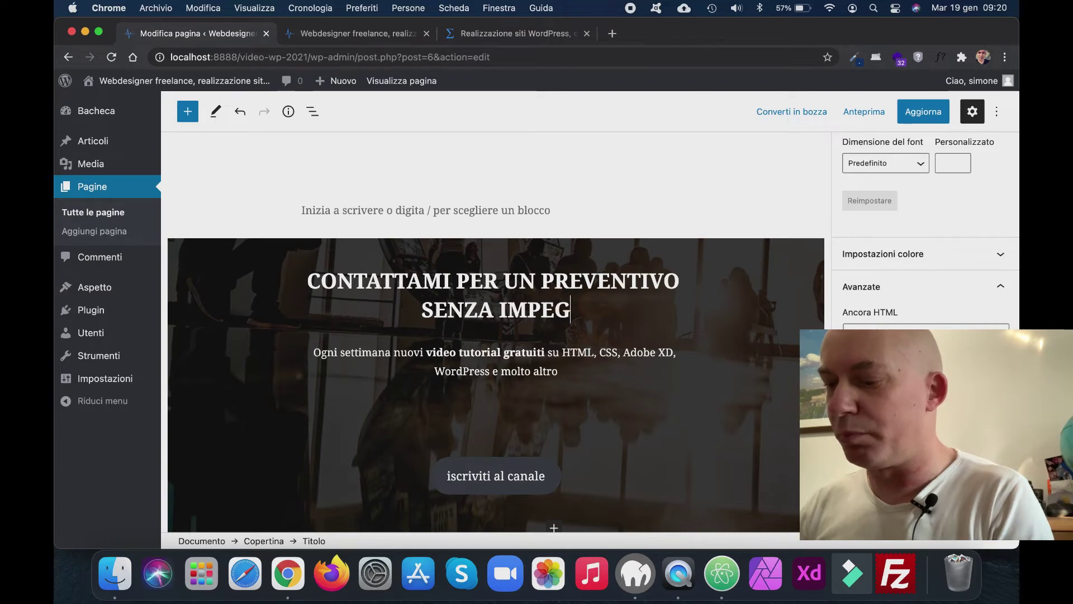
{"action": "type", "text": "NO"}
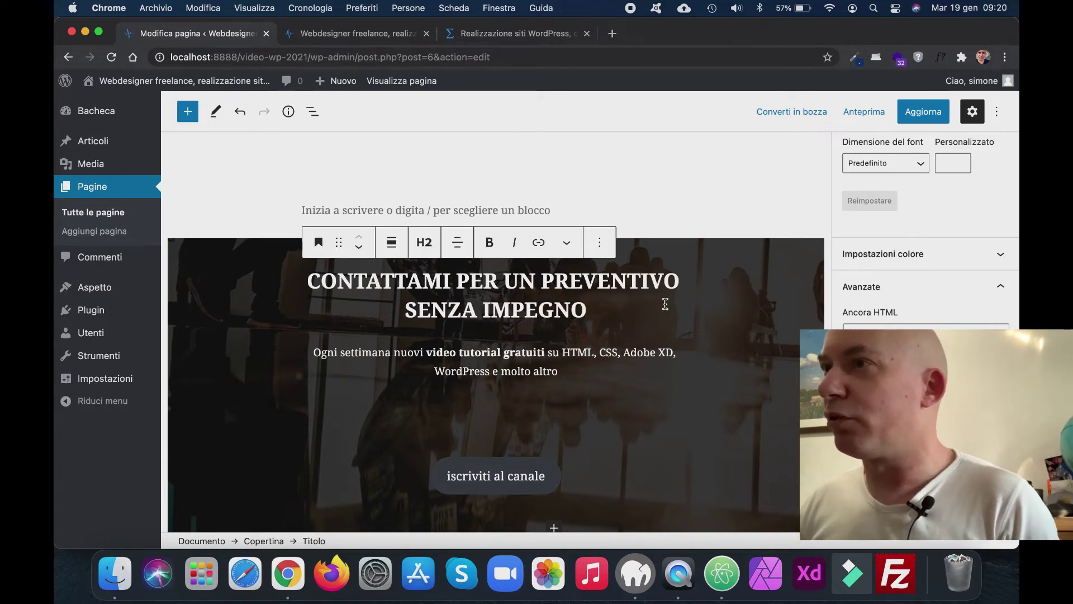
{"action": "left_click", "coordinate": [919, 113]}
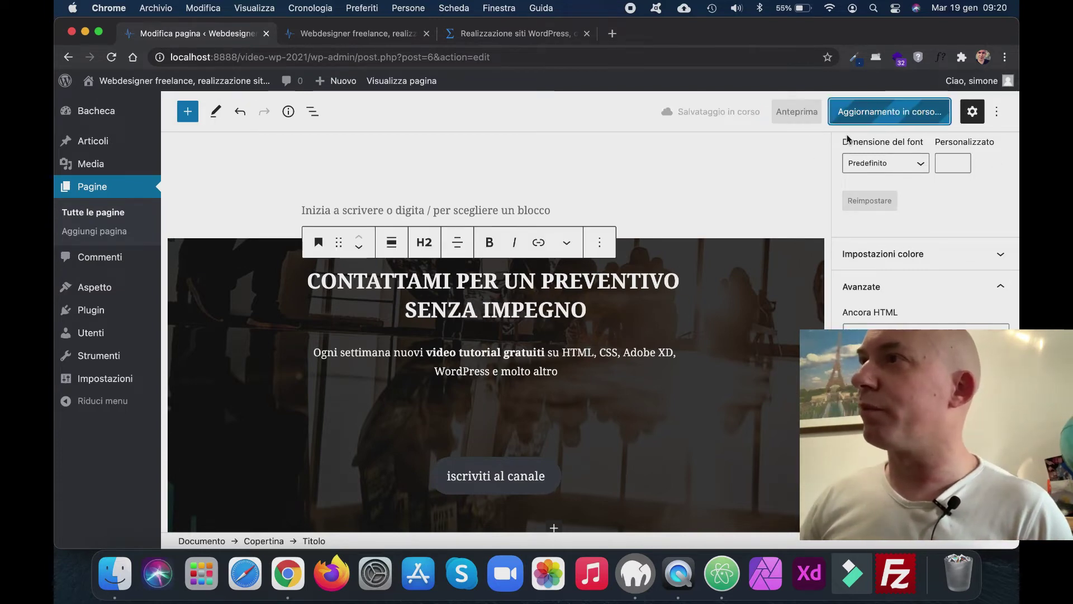
- Reload the local home page to check the new contact heading, and view the reference site's blog section
{"action": "left_click", "coordinate": [351, 34]}
{"action": "key", "text": "super+r"}
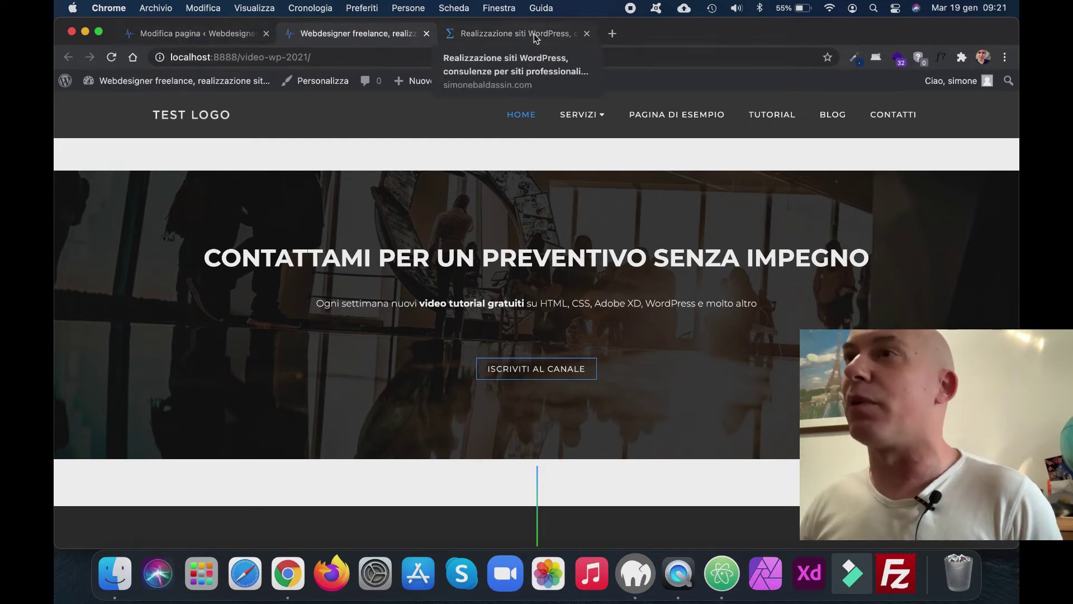
{"action": "left_click", "coordinate": [161, 38]}
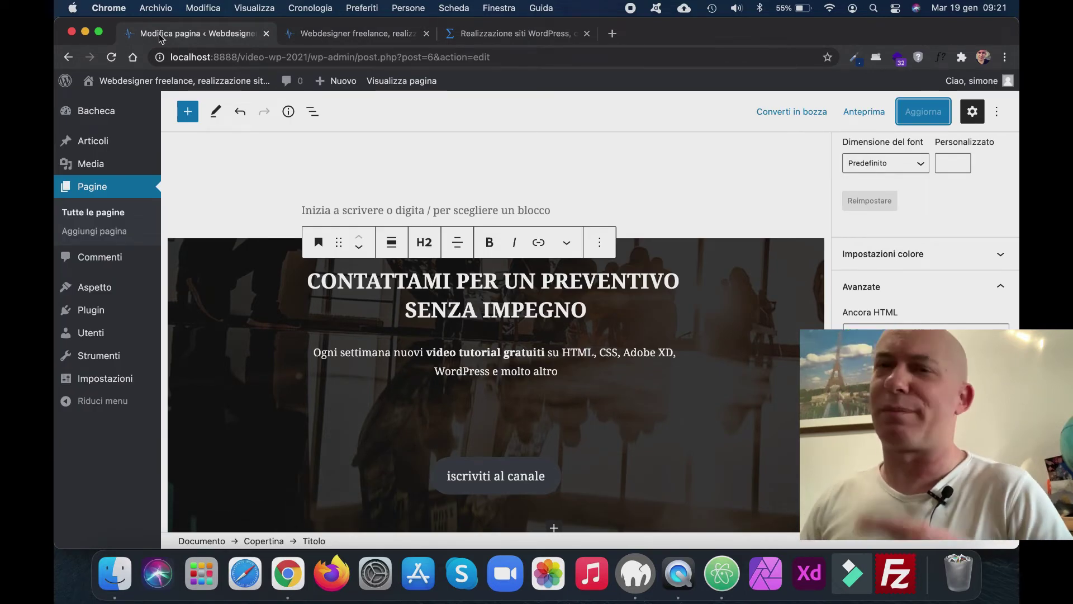
{"action": "left_click", "coordinate": [511, 33]}
{"action": "scroll", "coordinate": [532, 342], "scroll_direction": "down", "scroll_amount": 5}
{"action": "scroll", "coordinate": [533, 344], "scroll_direction": "down", "scroll_amount": 1}
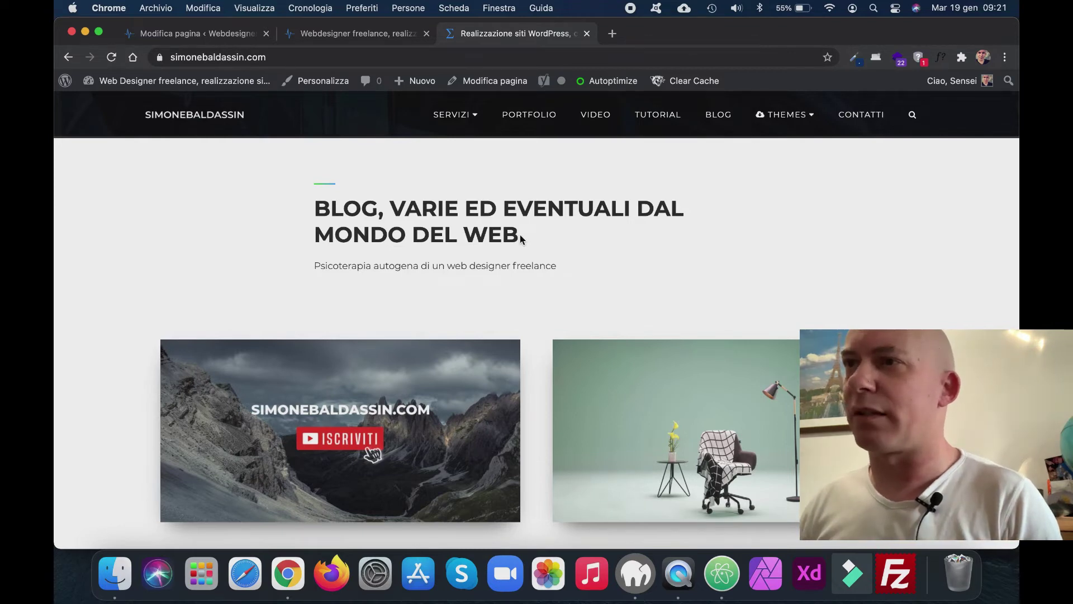
- Add a spacer block below the contact cover in the page editor and set its height to 70 pixels
{"action": "left_click", "coordinate": [213, 34]}
{"action": "scroll", "coordinate": [530, 276], "scroll_direction": "down", "scroll_amount": 5}
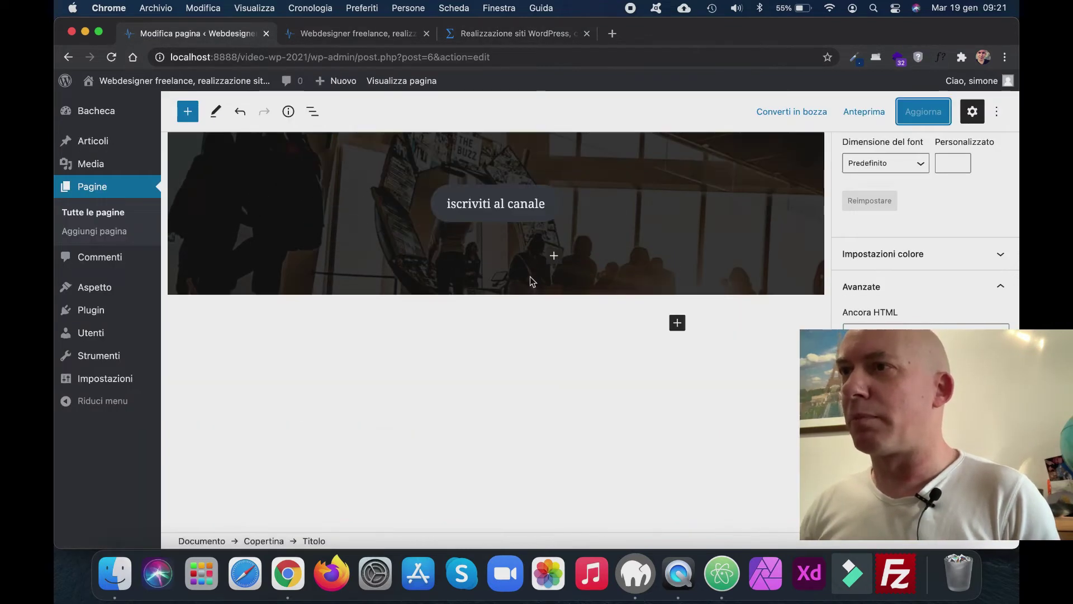
{"action": "left_click", "coordinate": [678, 323]}
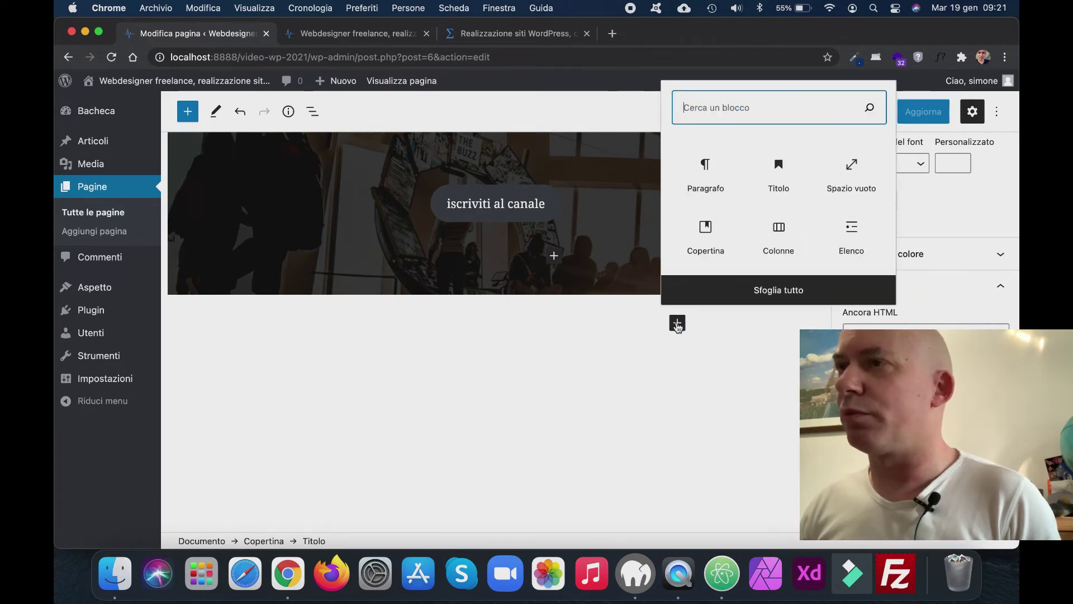
{"action": "left_click", "coordinate": [852, 164]}
{"action": "double_click", "coordinate": [980, 240]}
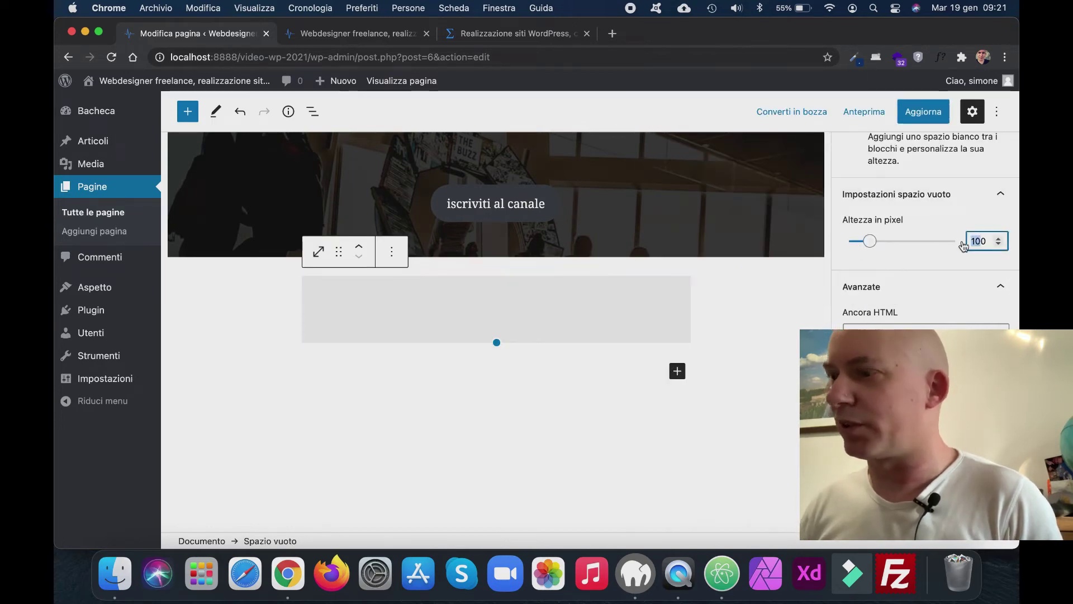
{"action": "type", "text": "70"}
{"action": "left_click", "coordinate": [439, 387]}
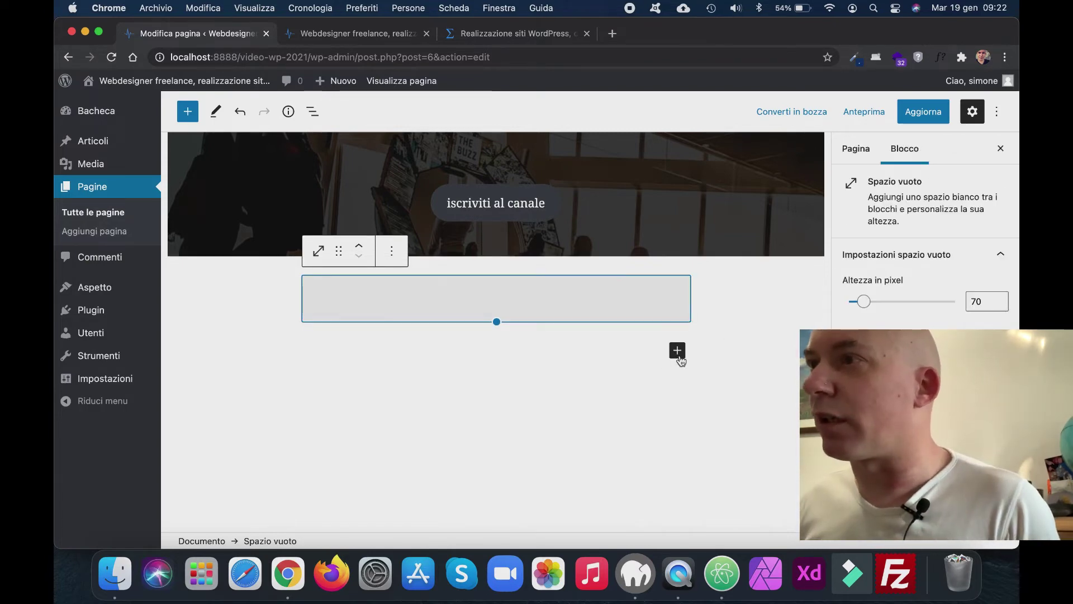
- Inspect the markup of the "Blog, varie ed eventuali dal mondo del web" heading on the reference site
{"action": "left_click", "coordinate": [502, 35]}
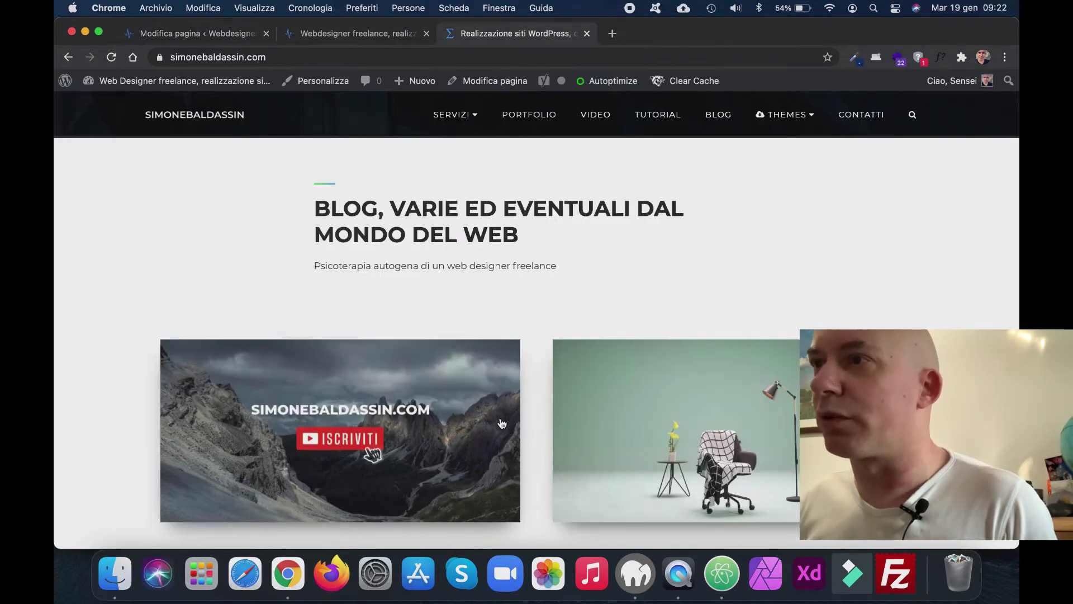
{"action": "scroll", "coordinate": [468, 374], "scroll_direction": "up", "scroll_amount": 2}
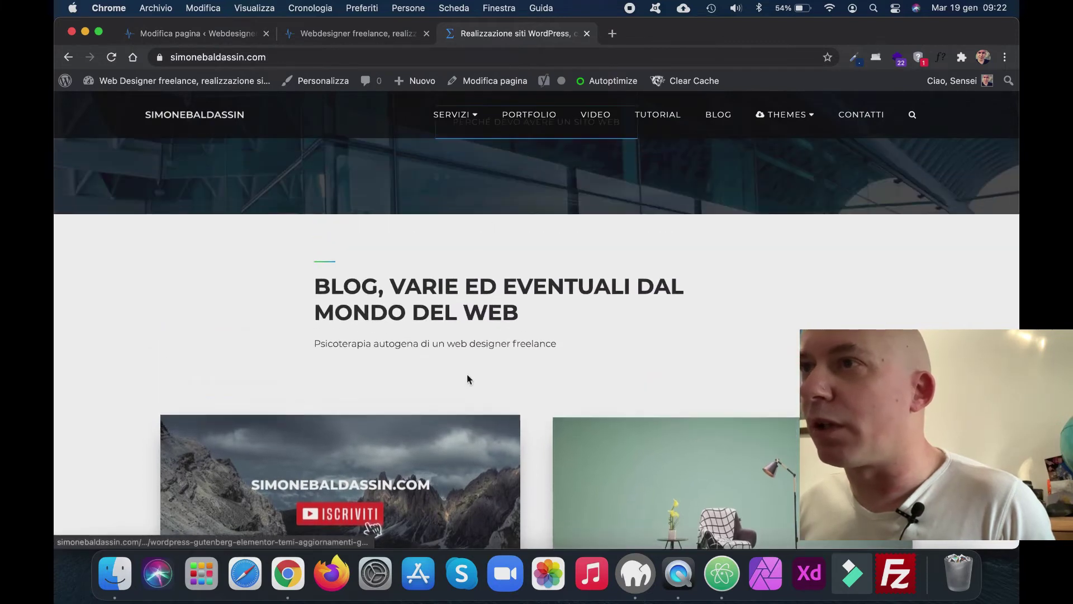
{"action": "right_click", "coordinate": [324, 288]}
{"action": "left_click", "coordinate": [368, 373]}
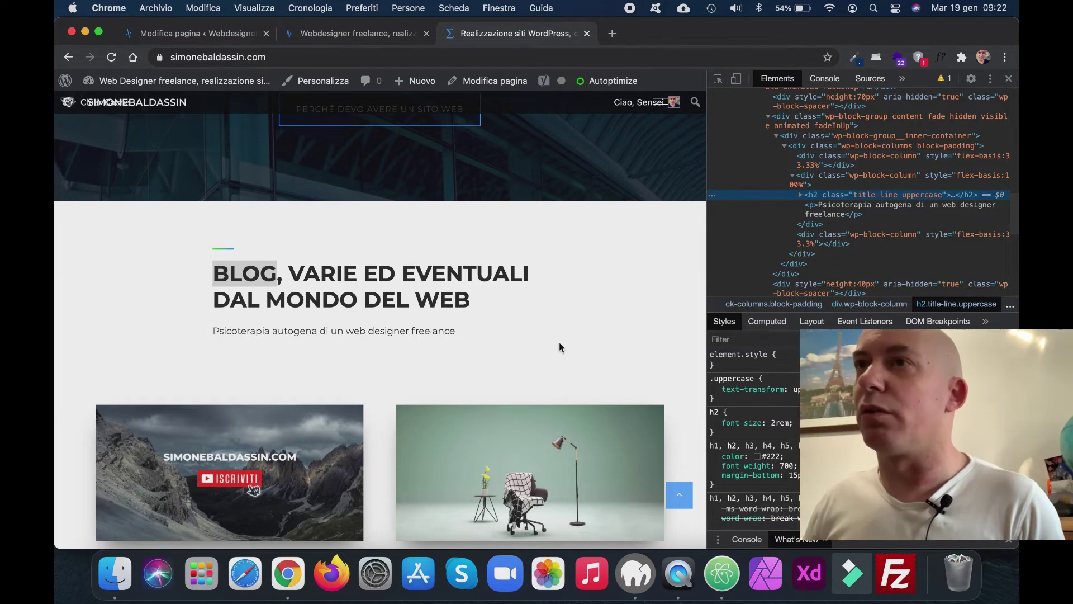
- Return to the page editor and insert a columns block below the spacer, skipping the choice of a layout variant
{"action": "left_click", "coordinate": [213, 35]}
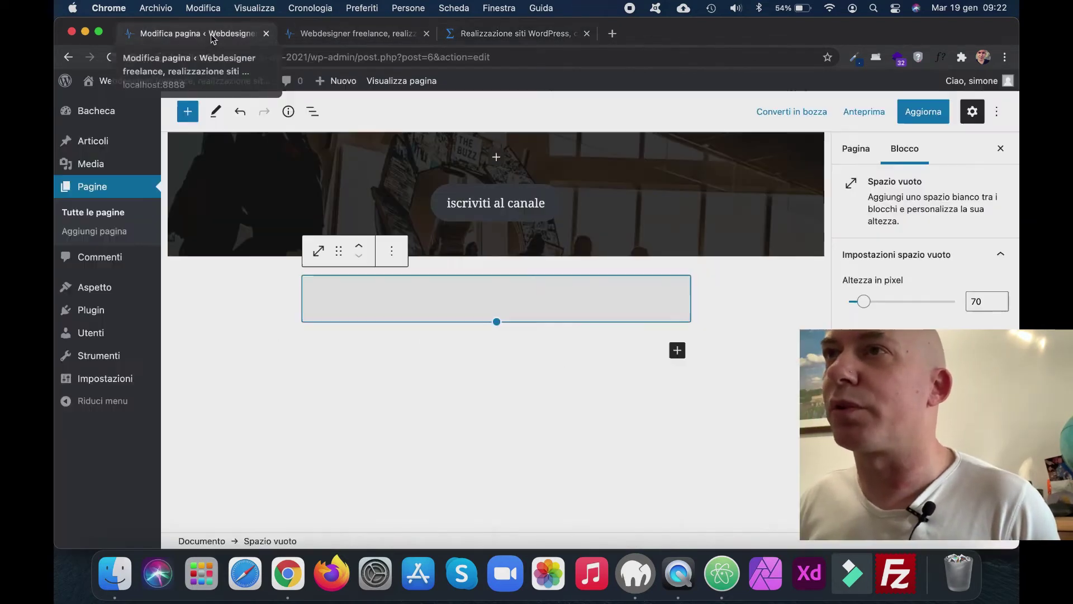
{"action": "left_click", "coordinate": [678, 351]}
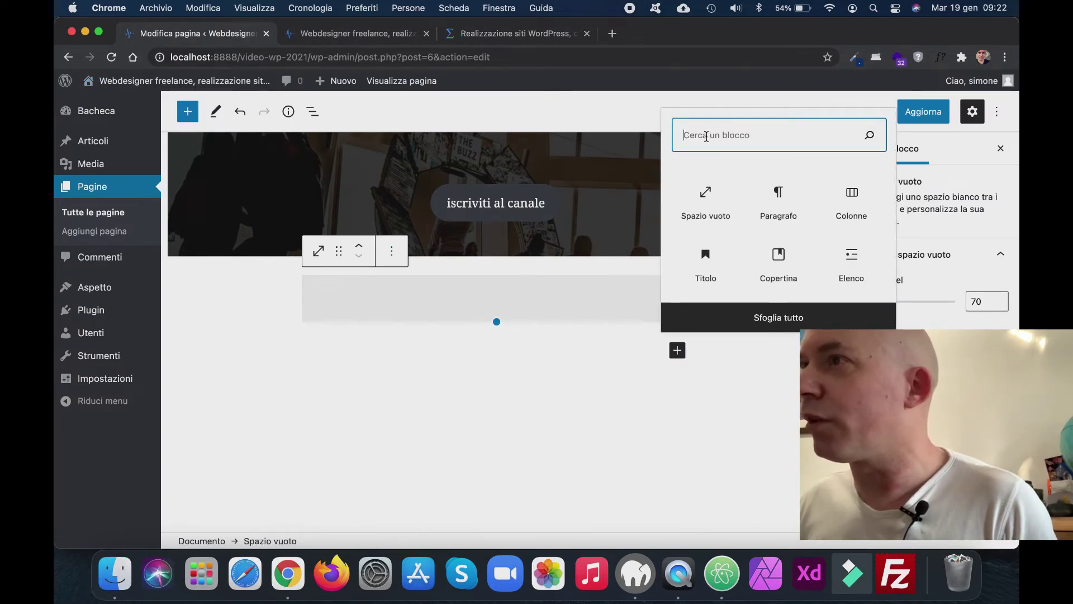
{"action": "left_click", "coordinate": [845, 200]}
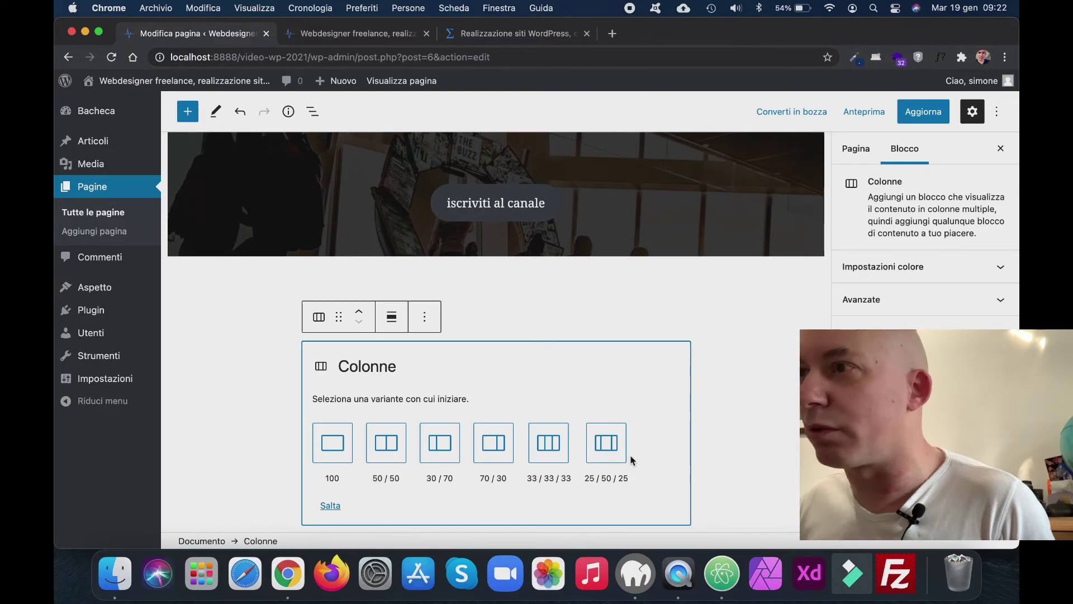
{"action": "left_click", "coordinate": [331, 505]}
{"action": "left_click", "coordinate": [331, 505]}
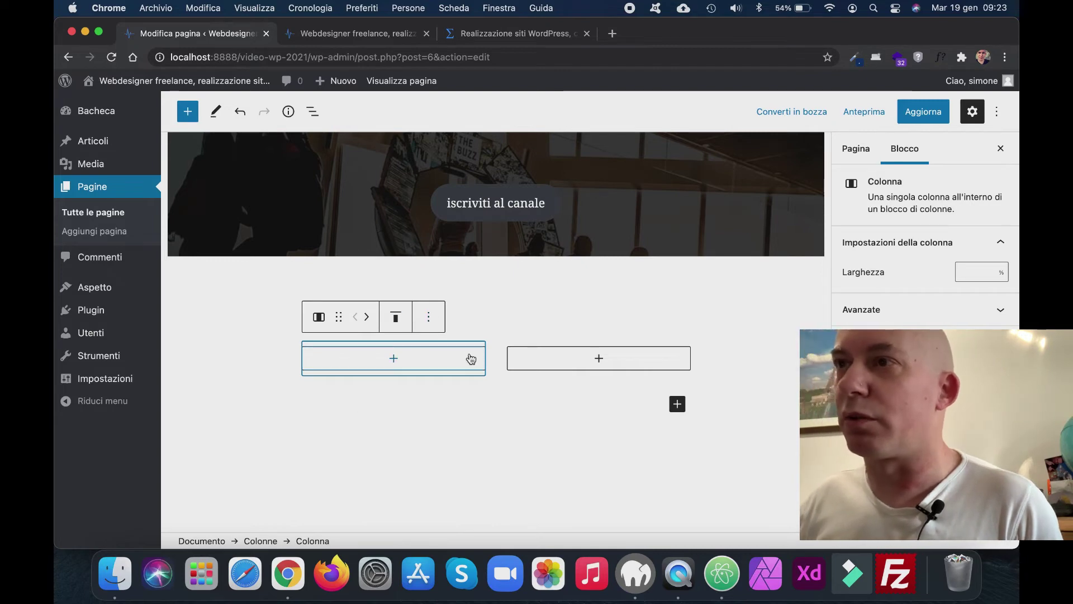
- Stretch the columns block to the same width as the cover above, set it to three columns, and open its colour settings
{"action": "left_click", "coordinate": [498, 367]}
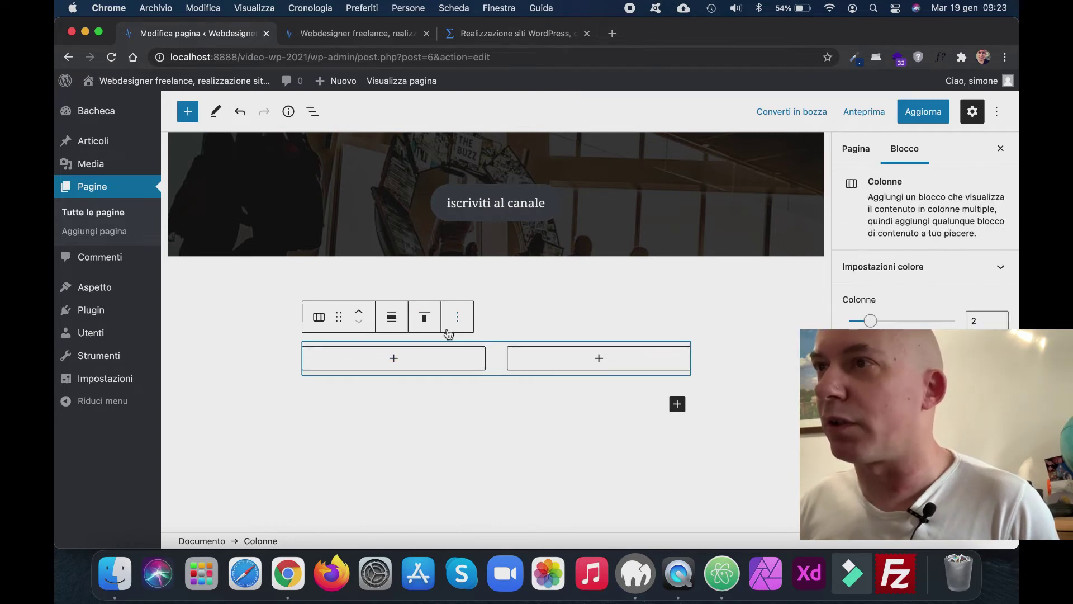
{"action": "left_click", "coordinate": [391, 317]}
{"action": "left_click", "coordinate": [428, 361]}
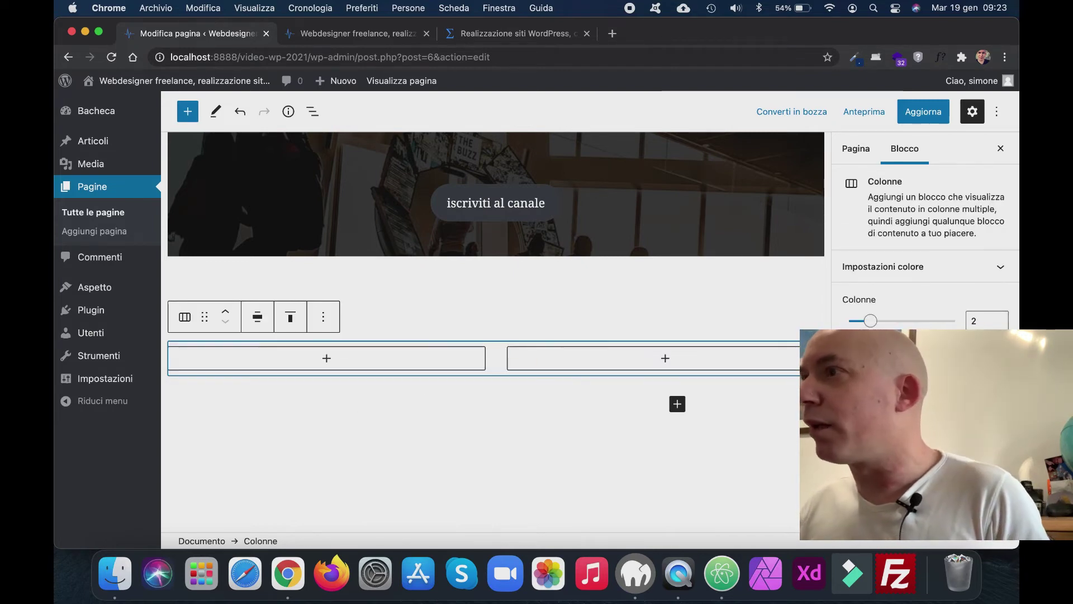
{"action": "left_click", "coordinate": [998, 318]}
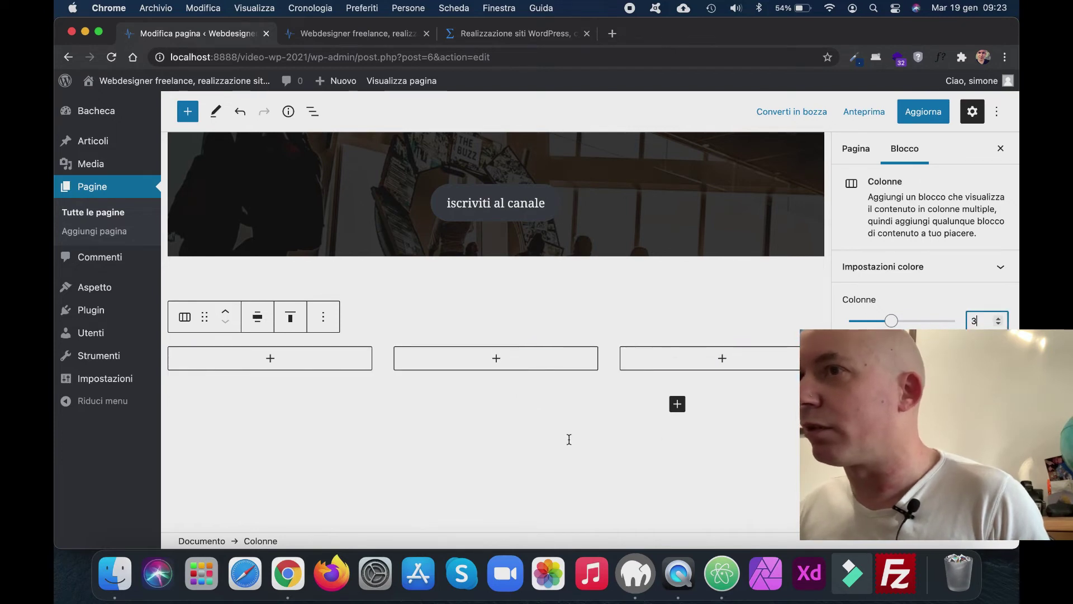
{"action": "left_click", "coordinate": [378, 364]}
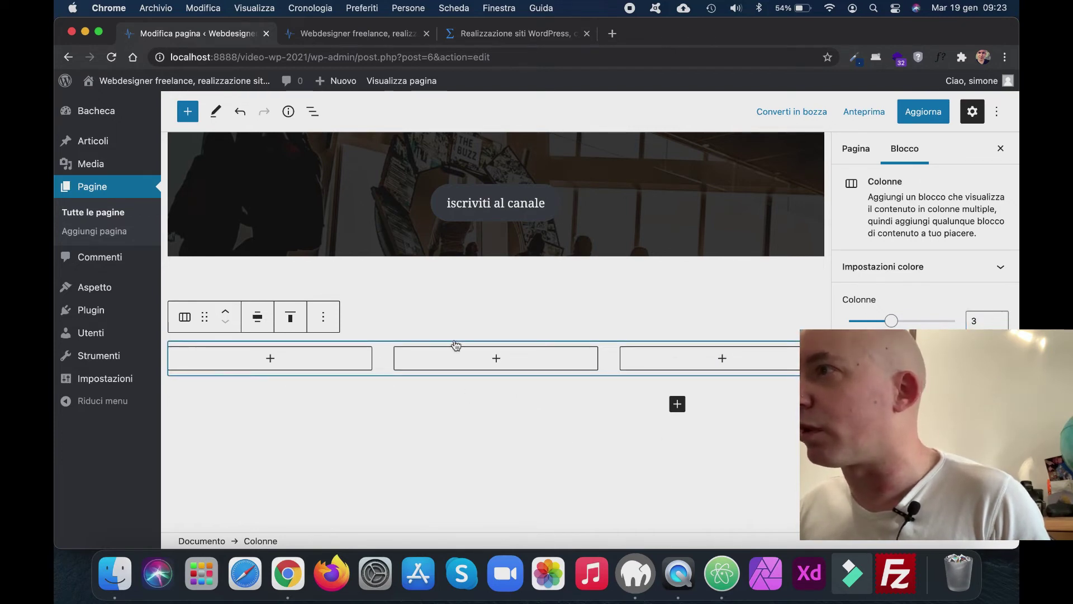
{"action": "left_click", "coordinate": [1000, 267]}
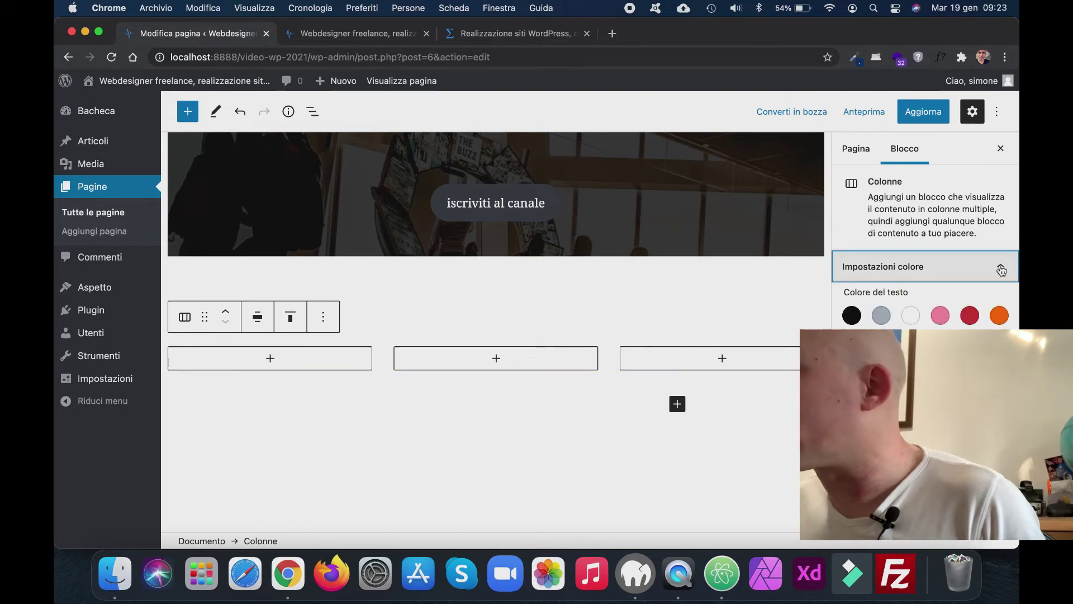
- Remove the columns block and insert a fresh one below the spacer, skipping the choice of a layout variant
{"action": "left_click", "coordinate": [1000, 268]}
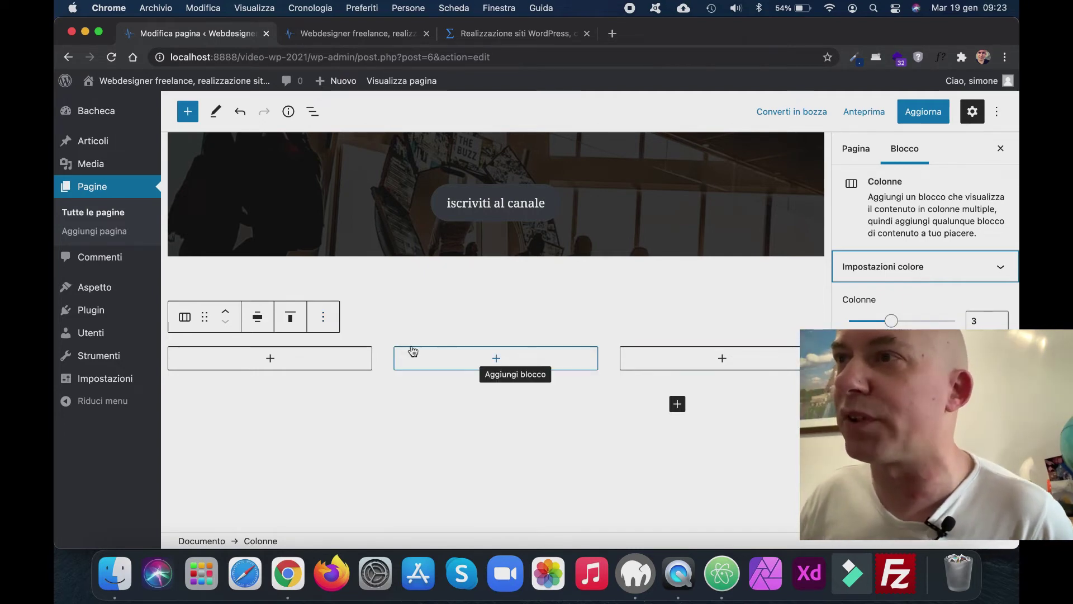
{"action": "left_click", "coordinate": [324, 317]}
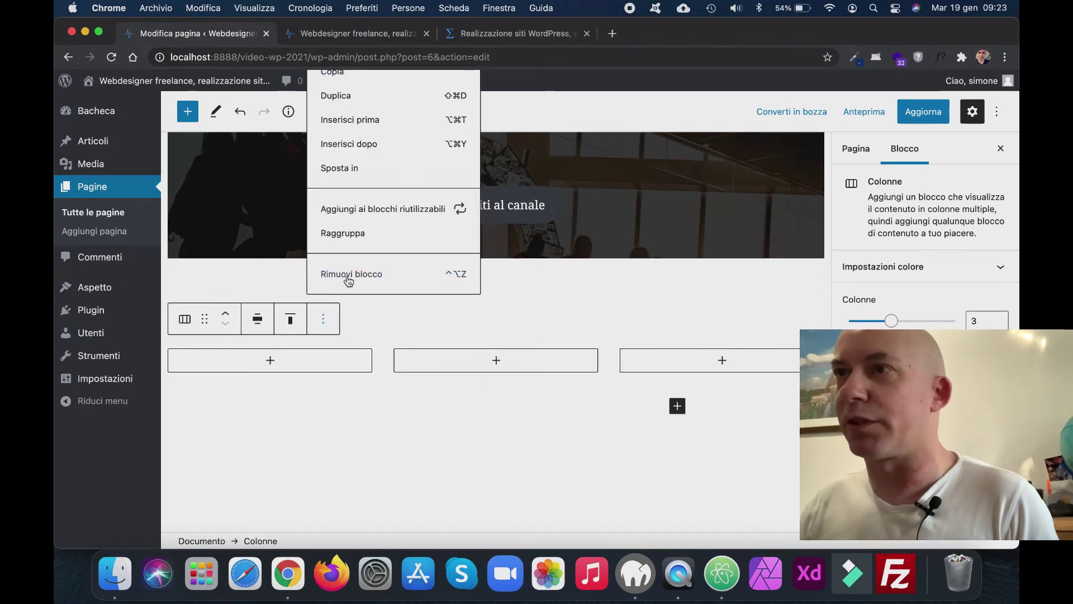
{"action": "left_click", "coordinate": [348, 274]}
{"action": "left_click", "coordinate": [678, 353]}
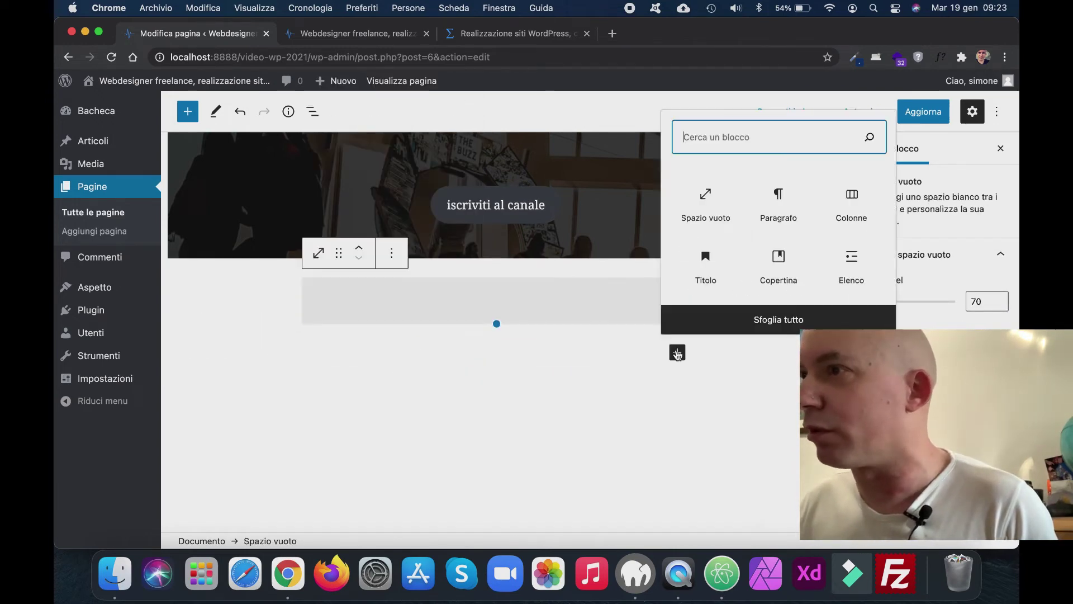
{"action": "left_click", "coordinate": [852, 207]}
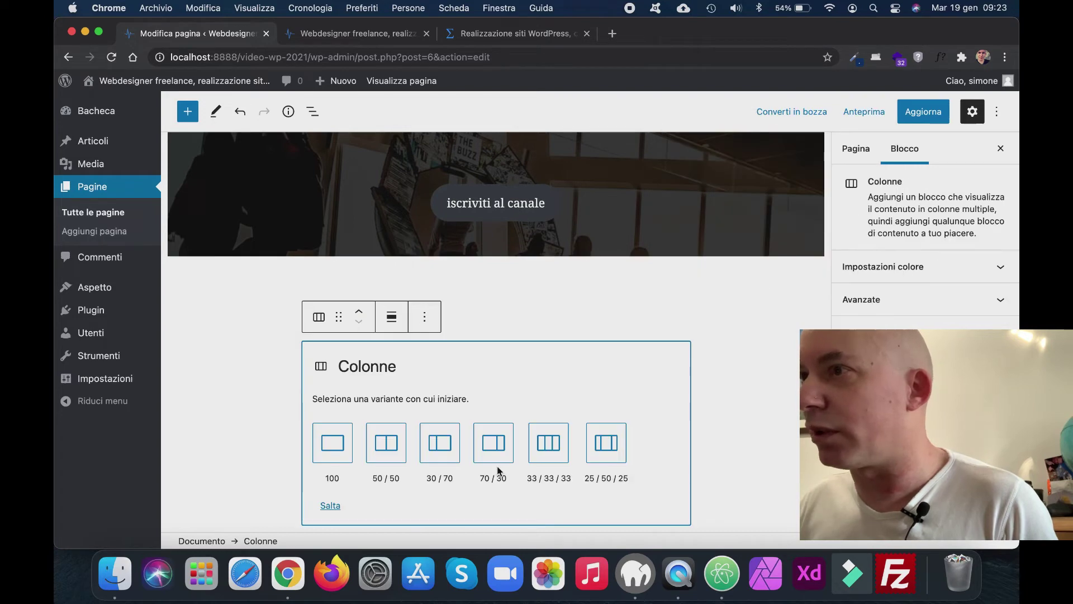
{"action": "left_click", "coordinate": [331, 506]}
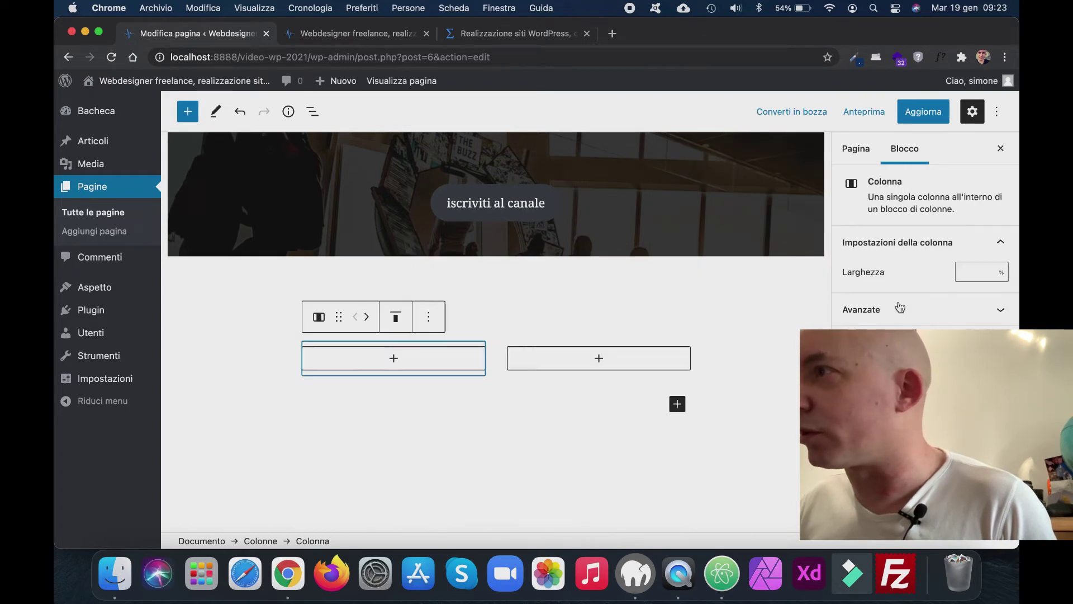
- Try a width of 22% on the first column and clear the value again
{"action": "left_click", "coordinate": [994, 271]}
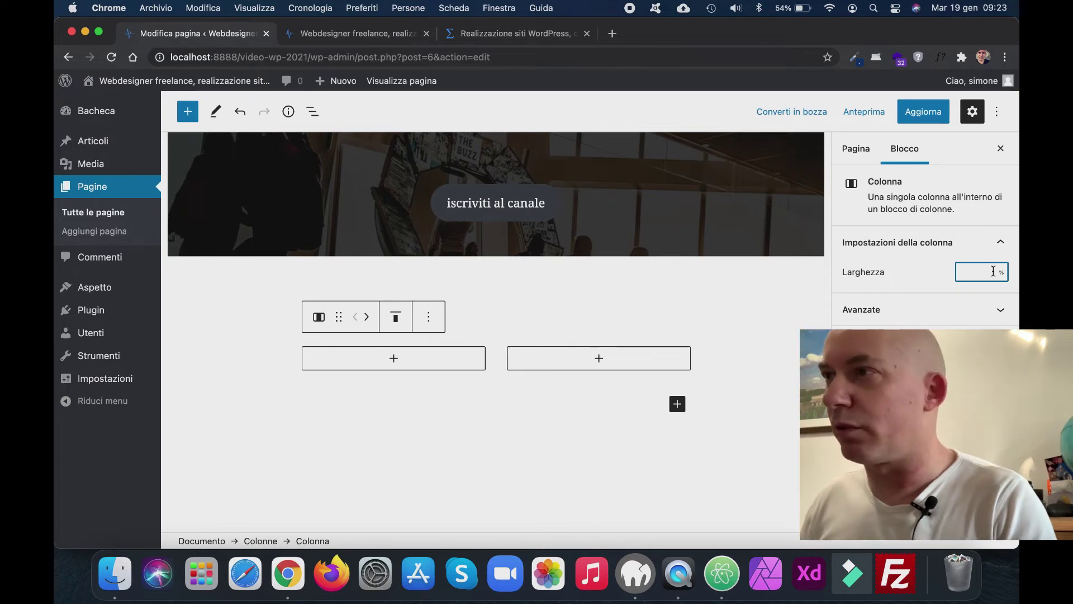
{"action": "type", "text": "22"}
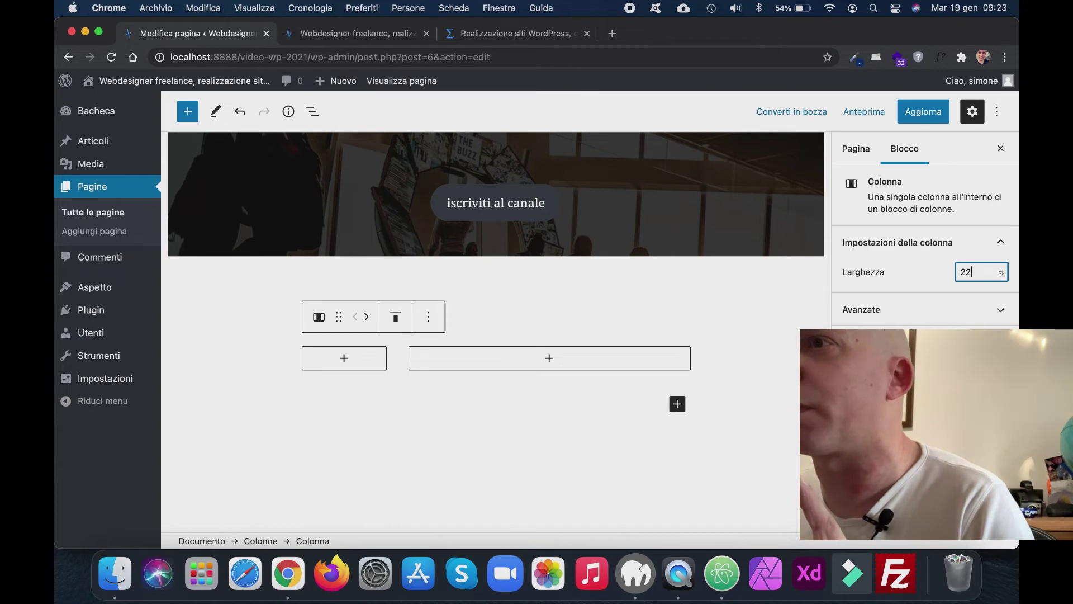
{"action": "key", "text": "BackSpace"}
{"action": "key", "text": "BackSpace"}
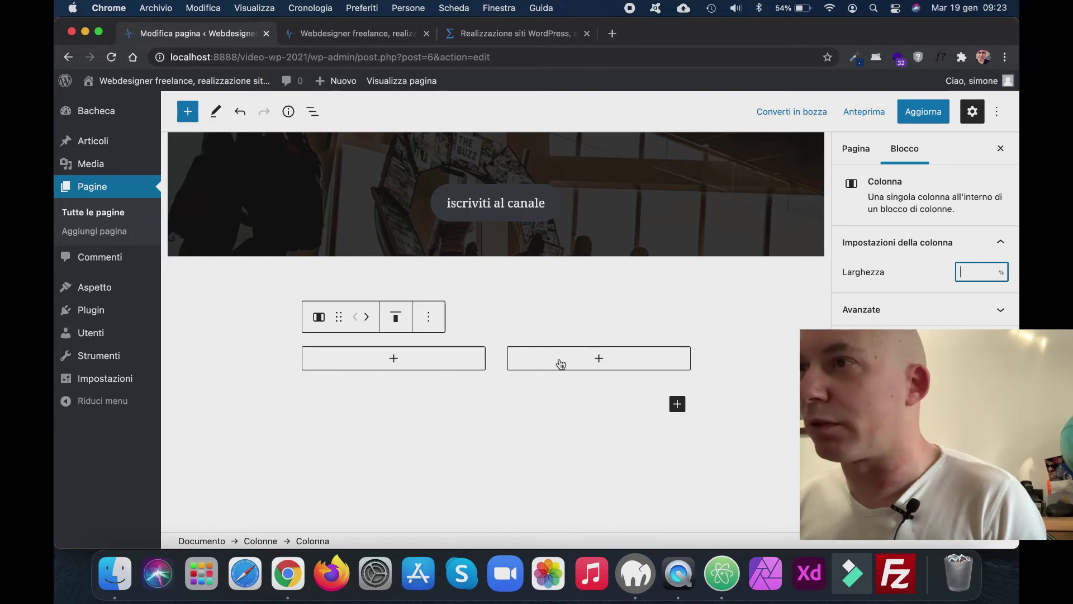
{"action": "left_click", "coordinate": [335, 362]}
{"action": "left_click", "coordinate": [547, 401]}
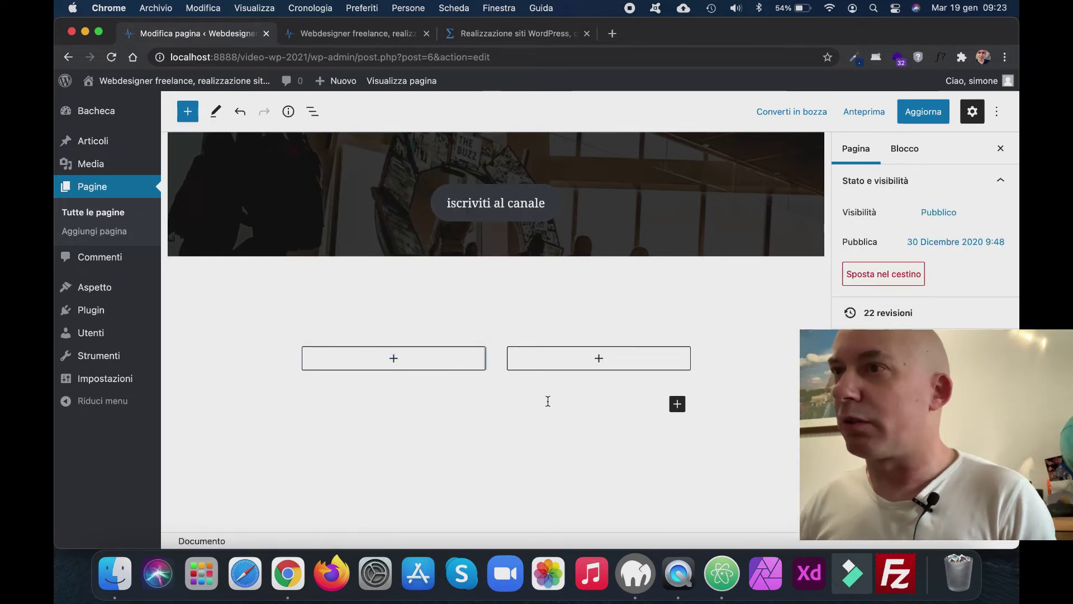
- Set the columns block to three top-aligned columns and stretch it to the same width as the cover above
{"action": "left_click", "coordinate": [492, 358]}
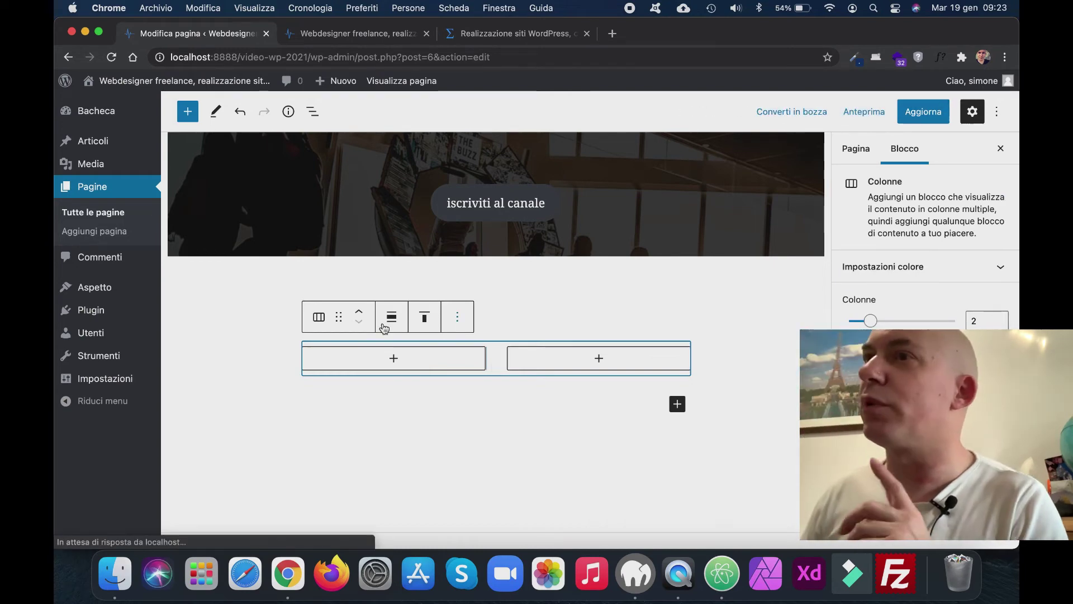
{"action": "left_click", "coordinate": [429, 319]}
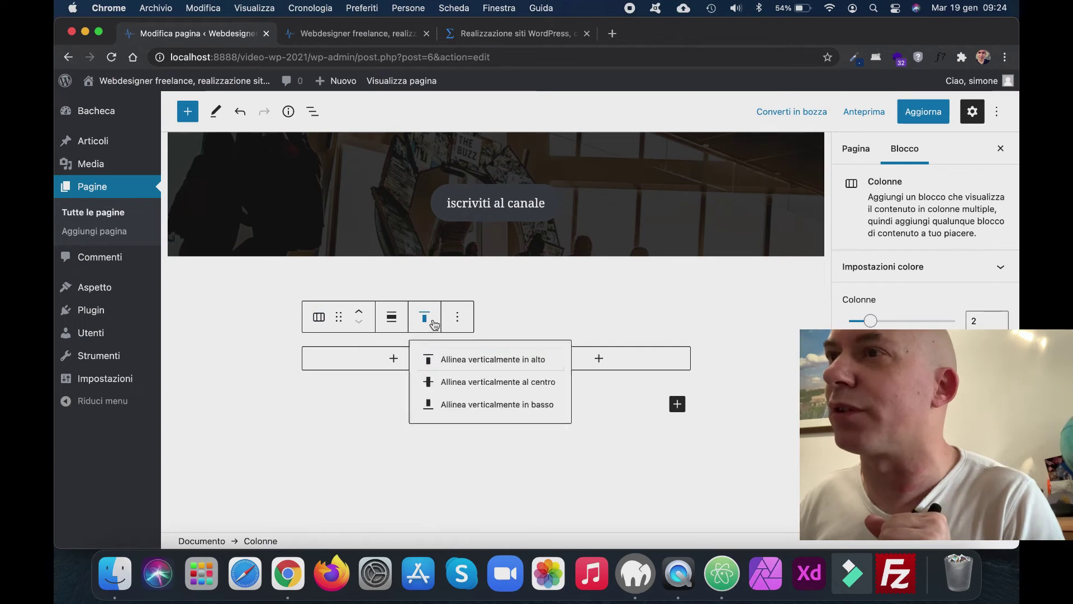
{"action": "left_click", "coordinate": [427, 364]}
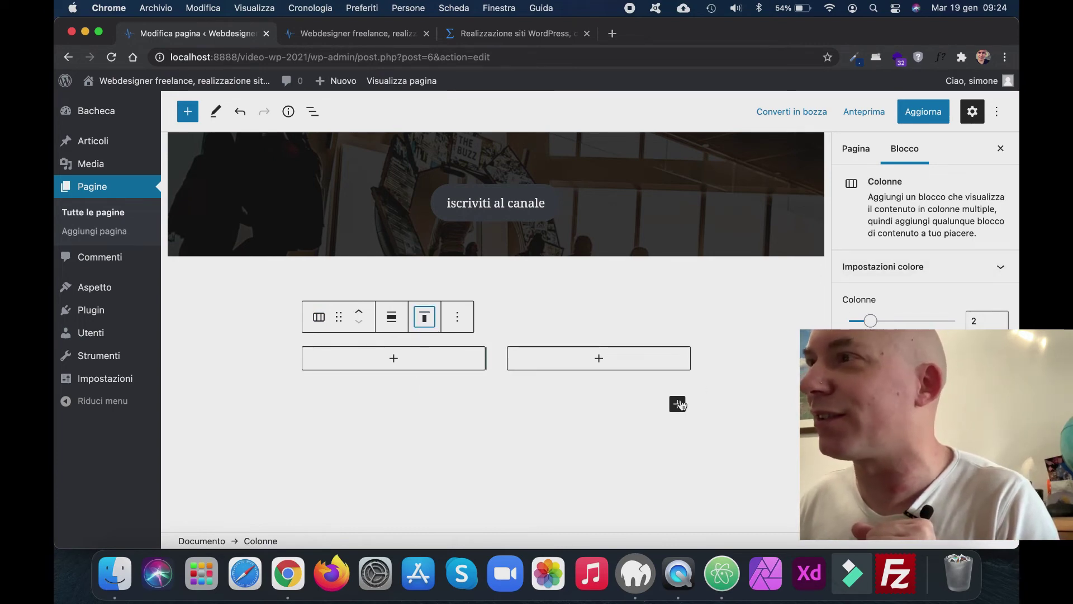
{"action": "left_click", "coordinate": [881, 324]}
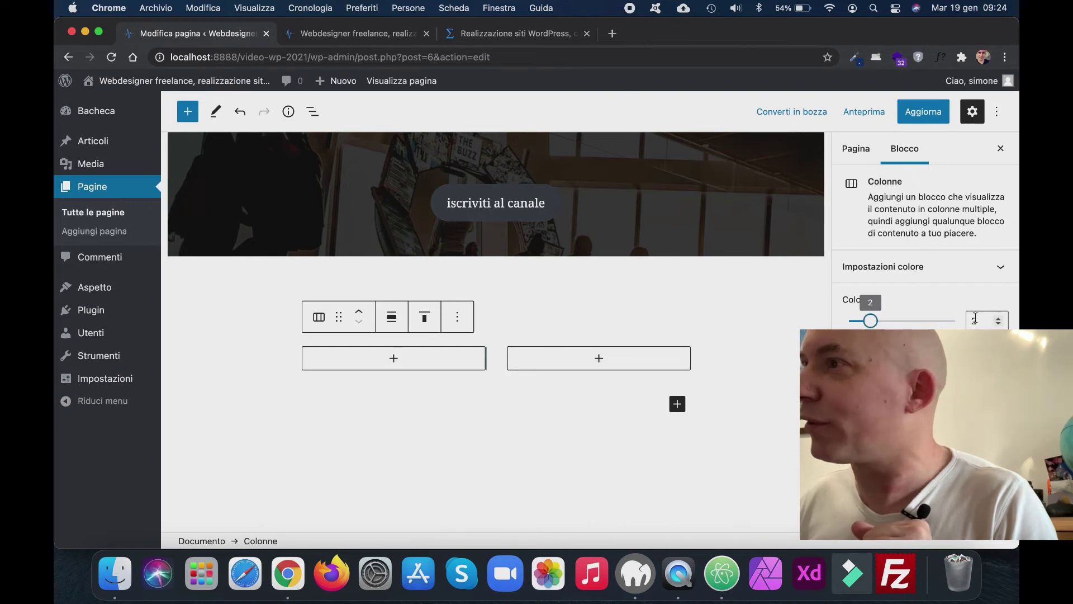
{"action": "left_click", "coordinate": [998, 320]}
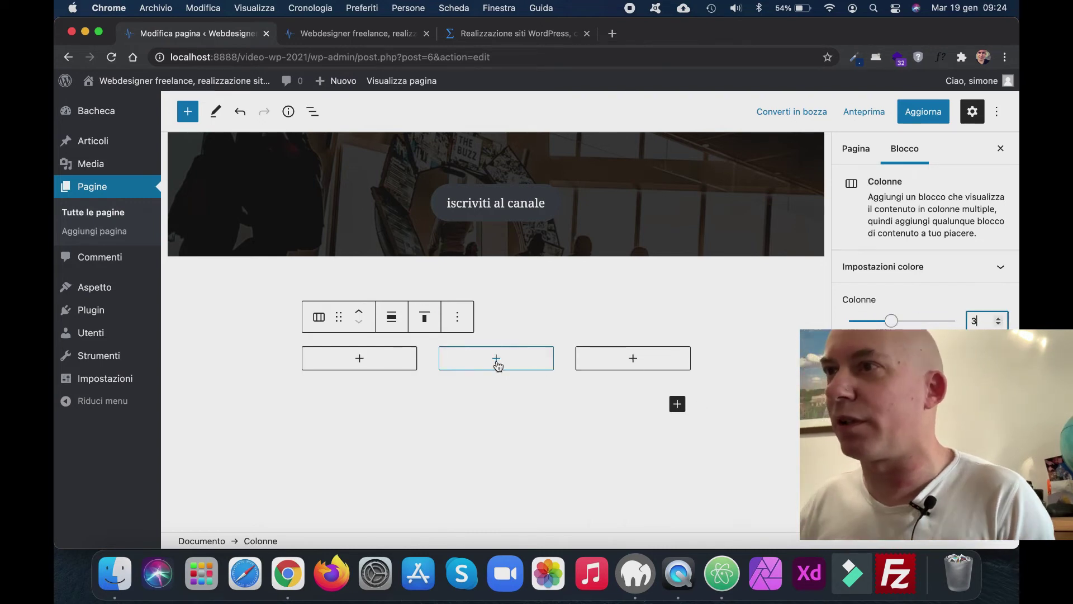
{"action": "left_click", "coordinate": [392, 317]}
{"action": "left_click", "coordinate": [433, 364]}
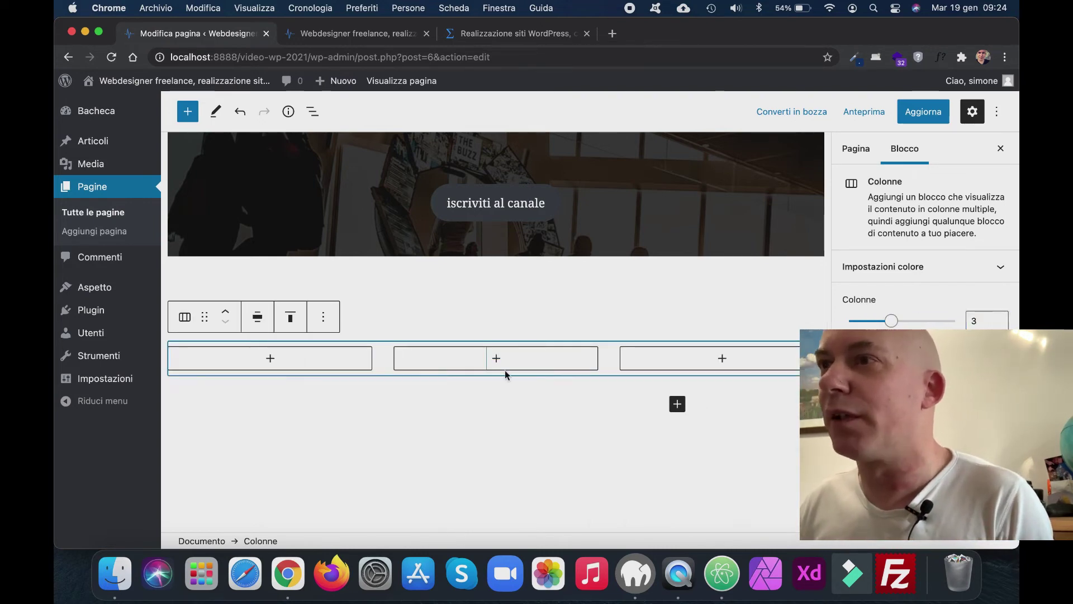
- Add an H2 heading to the middle column with "Blog, varie ed eventuali dal mondo del web" copied from the reference site
{"action": "left_click", "coordinate": [497, 360]}
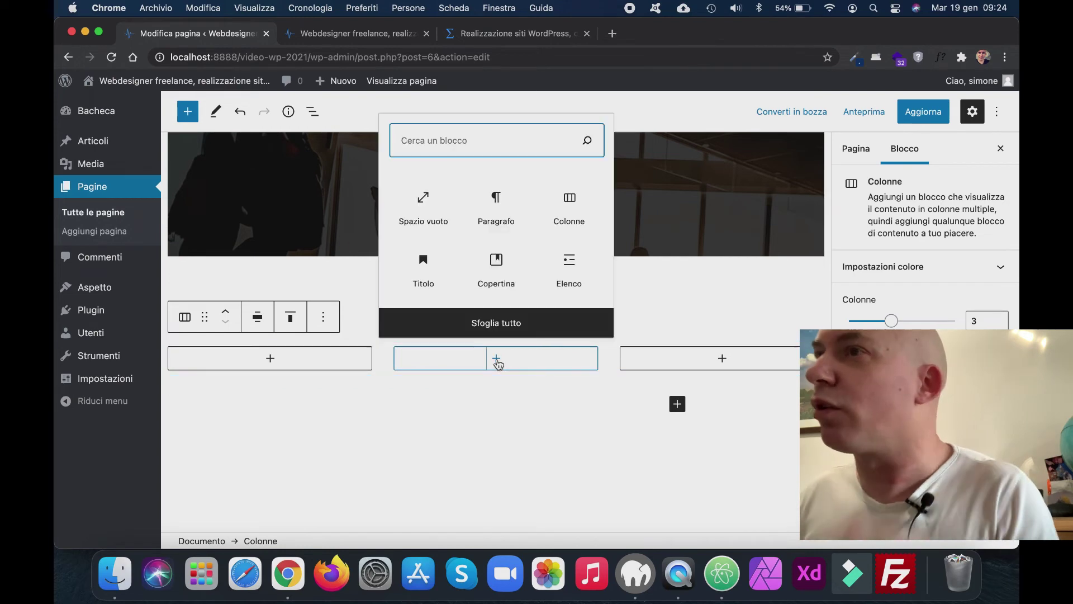
{"action": "left_click", "coordinate": [424, 269]}
{"action": "left_click", "coordinate": [481, 33]}
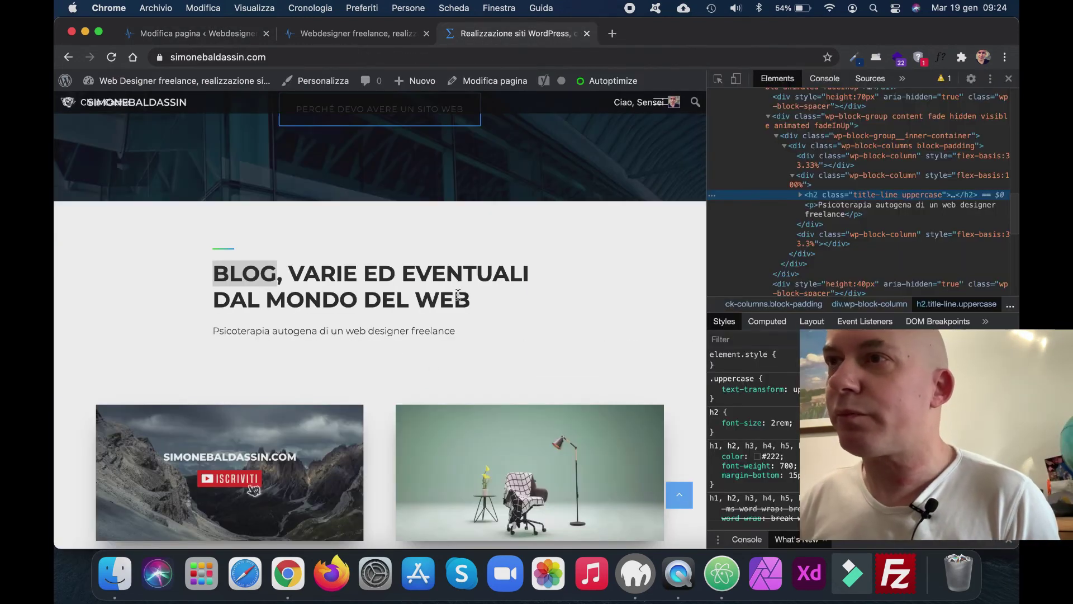
{"action": "left_click_drag", "start_coordinate": [474, 303], "coordinate": [186, 275]}
{"action": "key", "text": "super+c"}
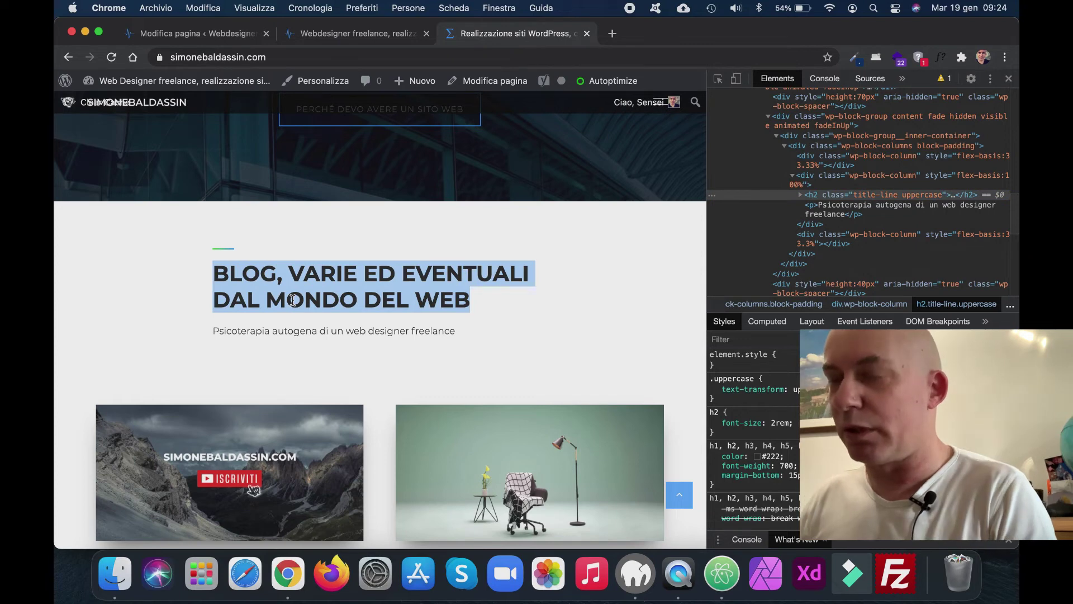
{"action": "left_click", "coordinate": [203, 37]}
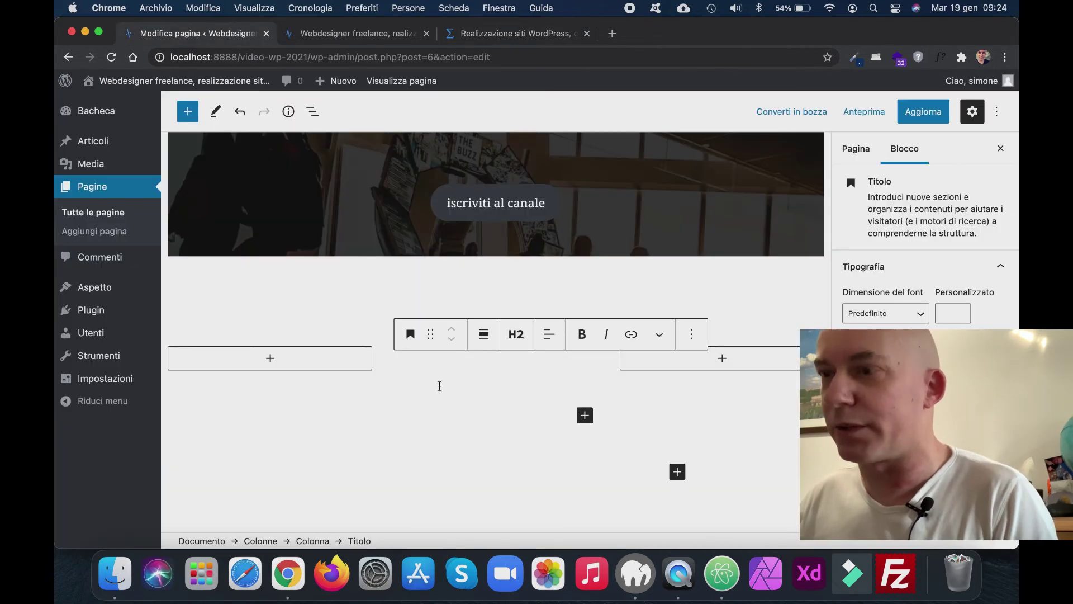
{"action": "key", "text": "super+v"}
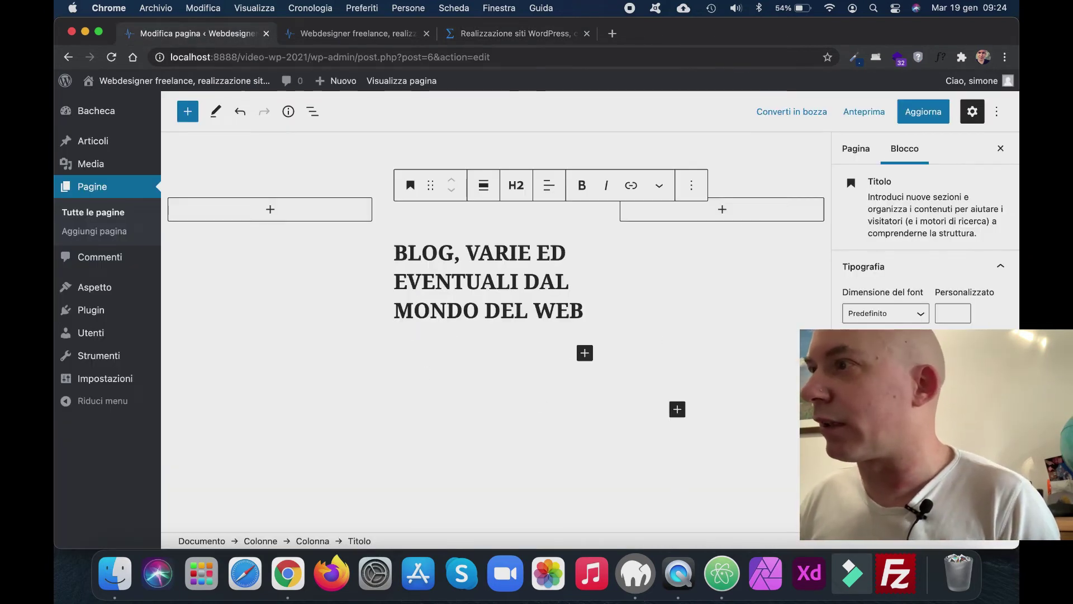
- Give the blog heading the CSS class for the gradient accent line, update the page and reload the live home page
{"action": "left_click", "coordinate": [923, 437]}
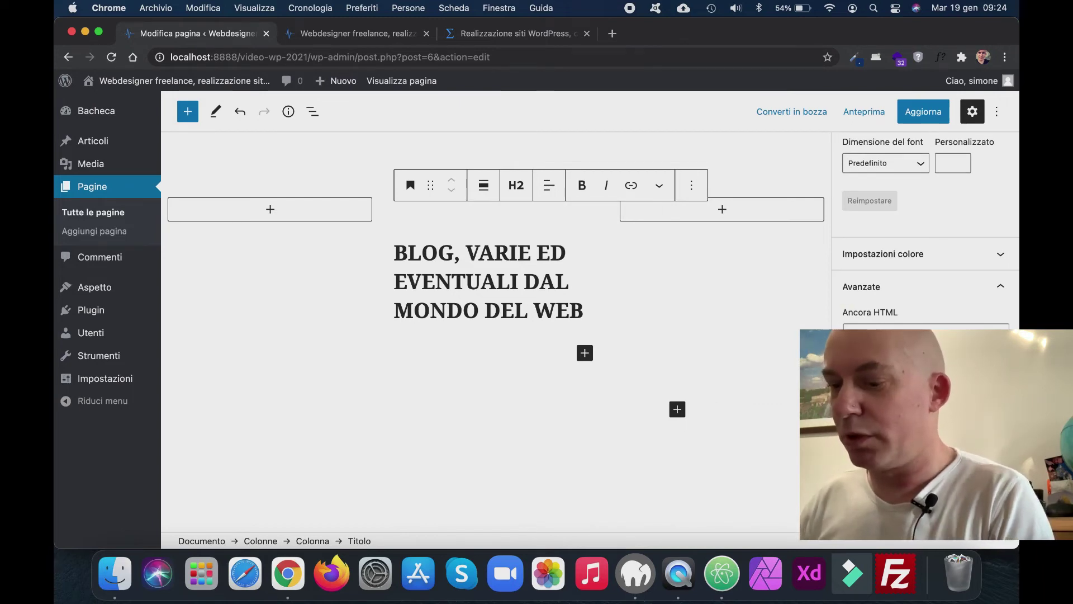
{"action": "left_click", "coordinate": [923, 111]}
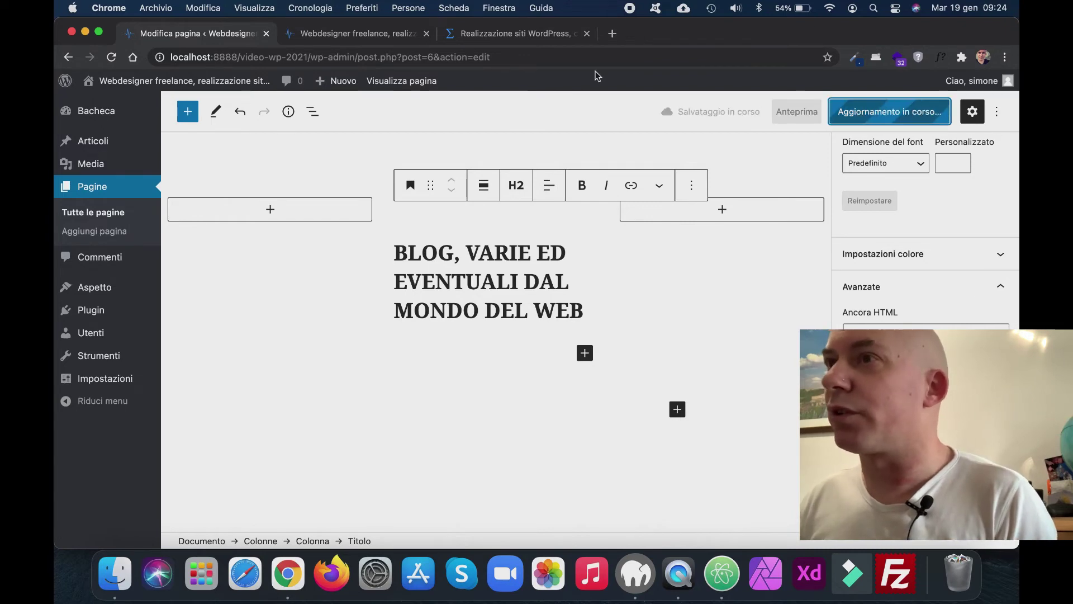
{"action": "left_click", "coordinate": [344, 35]}
{"action": "key", "text": "super+r"}
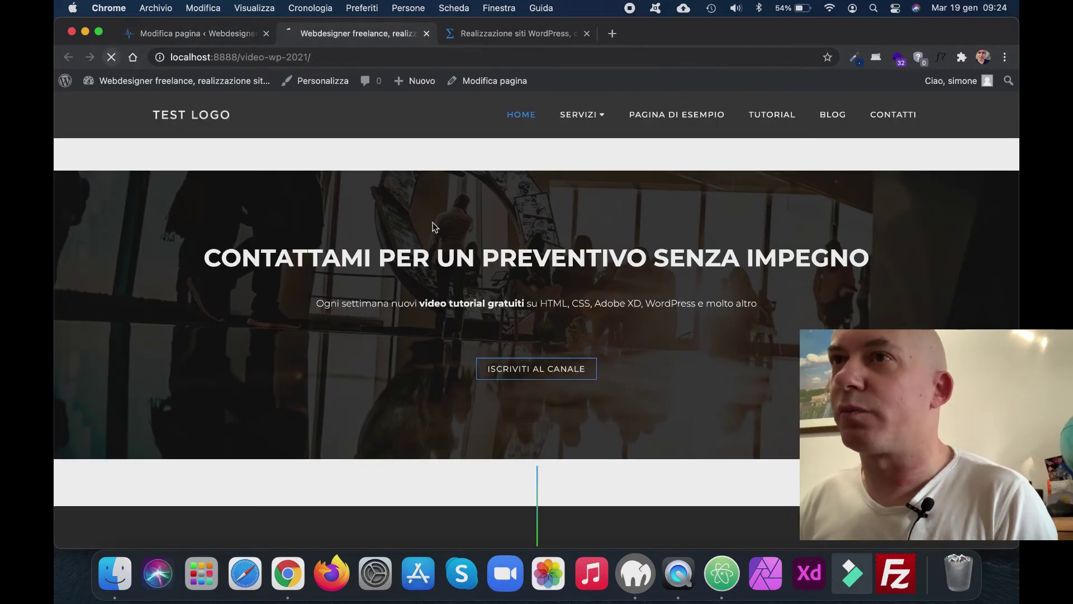
- Compare the accent-line spacing of the new blog heading with that of the "Ultimi progetti realizzati" heading on the home page
{"action": "scroll", "coordinate": [576, 287], "scroll_direction": "down", "scroll_amount": 5}
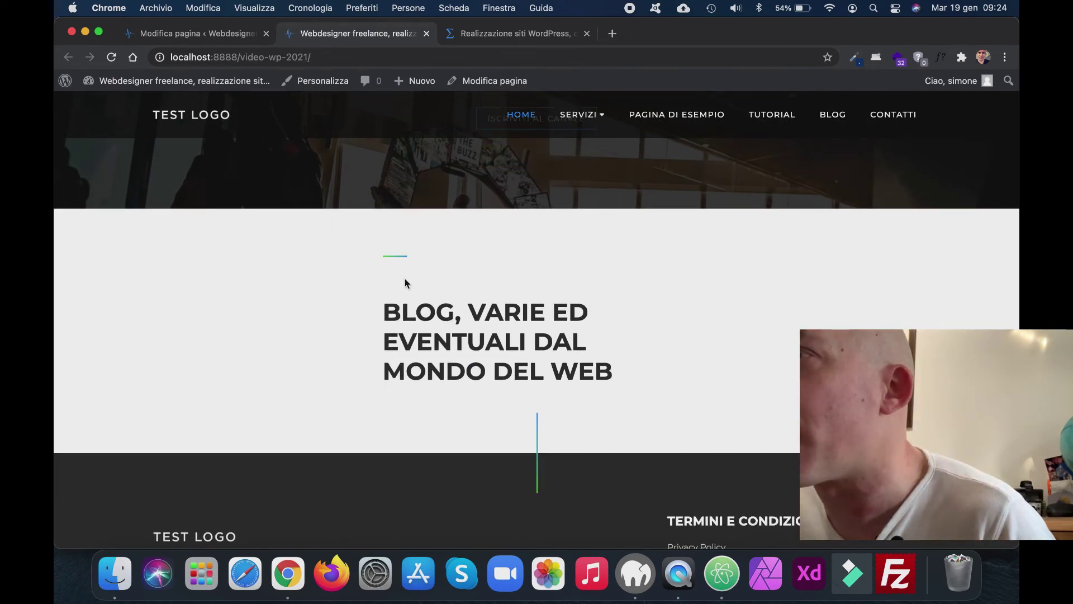
{"action": "scroll", "coordinate": [404, 278], "scroll_direction": "up", "scroll_amount": 15}
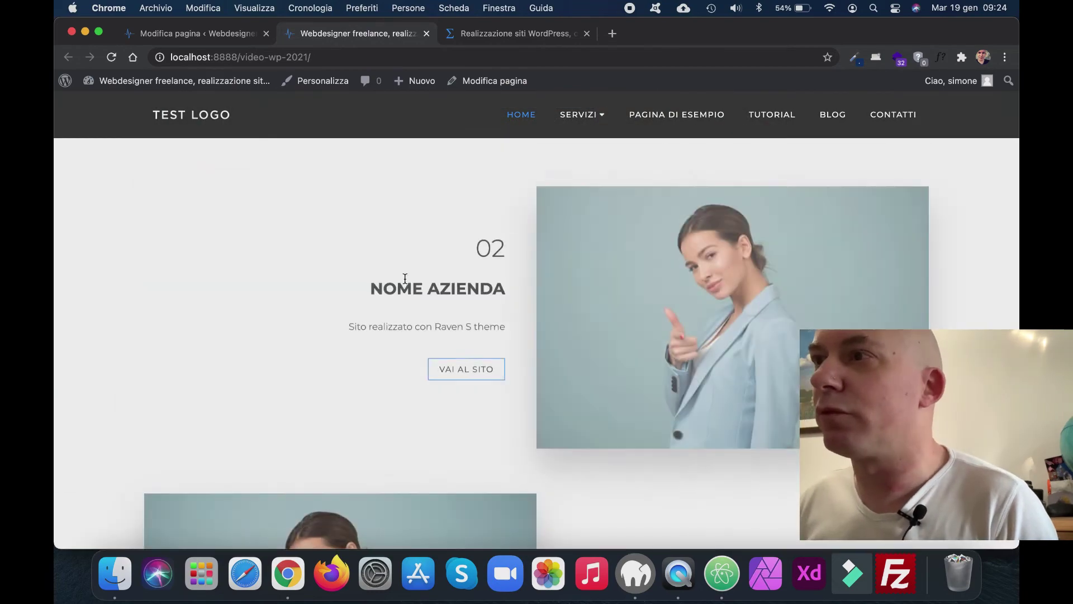
{"action": "scroll", "coordinate": [405, 279], "scroll_direction": "up", "scroll_amount": 10}
{"action": "scroll", "coordinate": [405, 279], "scroll_direction": "down", "scroll_amount": 5}
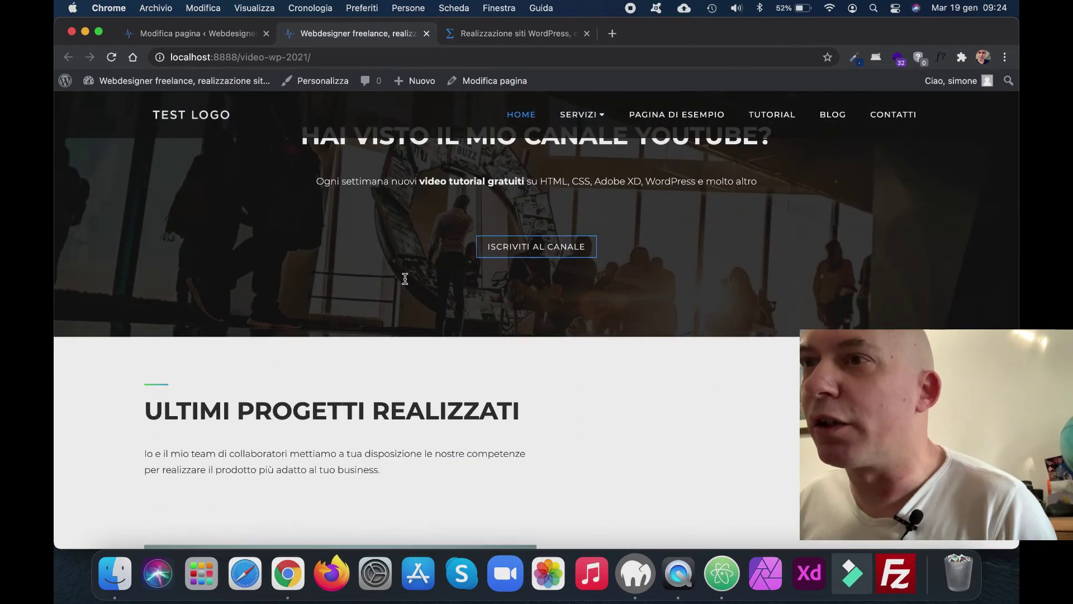
{"action": "scroll", "coordinate": [405, 279], "scroll_direction": "down", "scroll_amount": 10}
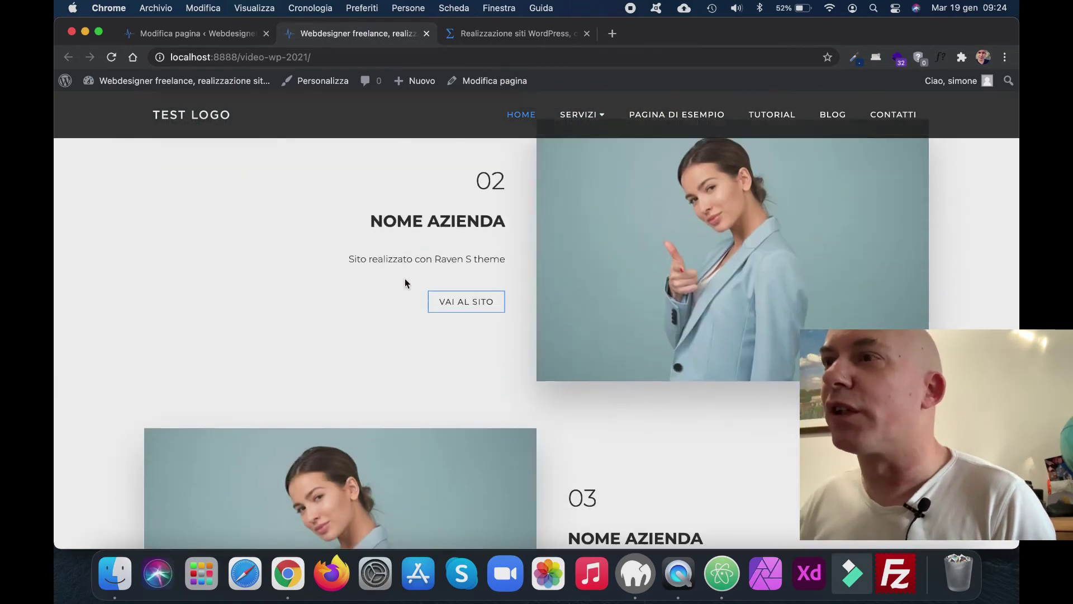
- Remove the blog heading's extra spacing below its accent line, update the page and check the heading on the reloaded home page
{"action": "left_click", "coordinate": [217, 38]}
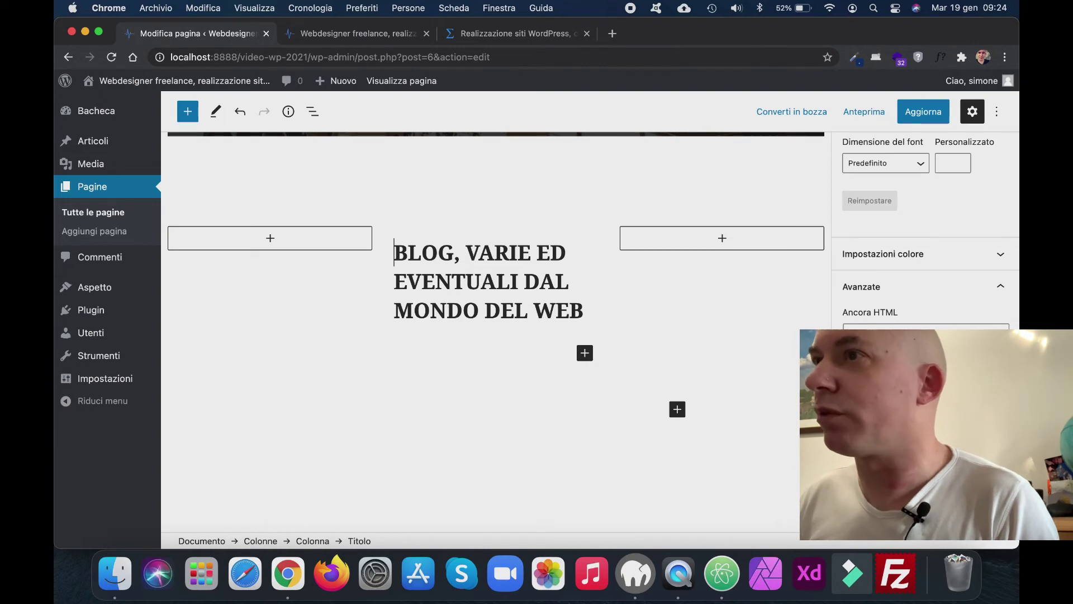
{"action": "left_click", "coordinate": [924, 111]}
{"action": "left_click", "coordinate": [354, 33]}
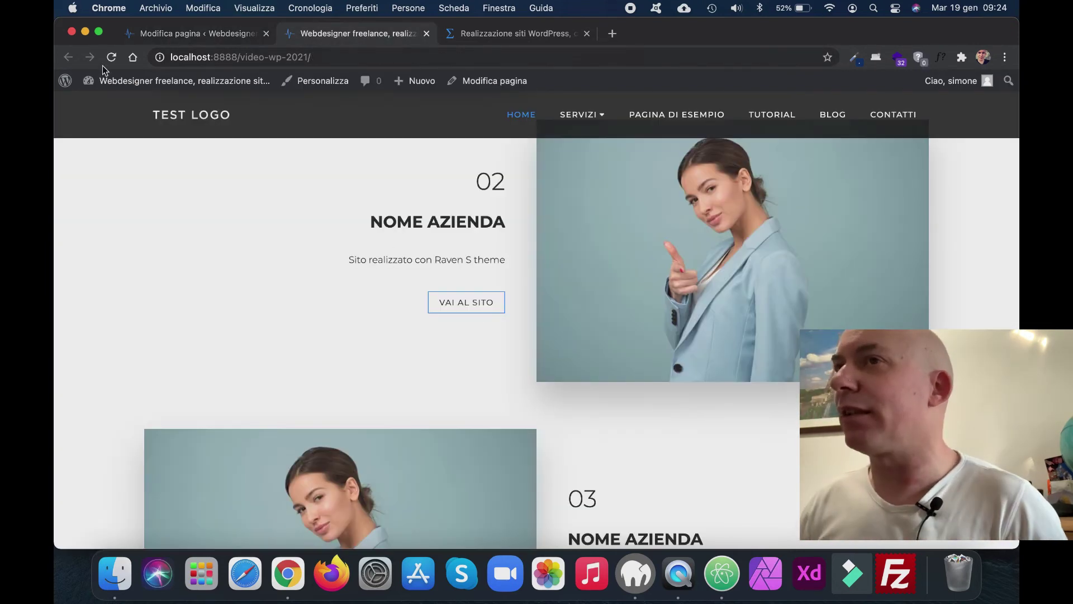
{"action": "key", "text": "super+r"}
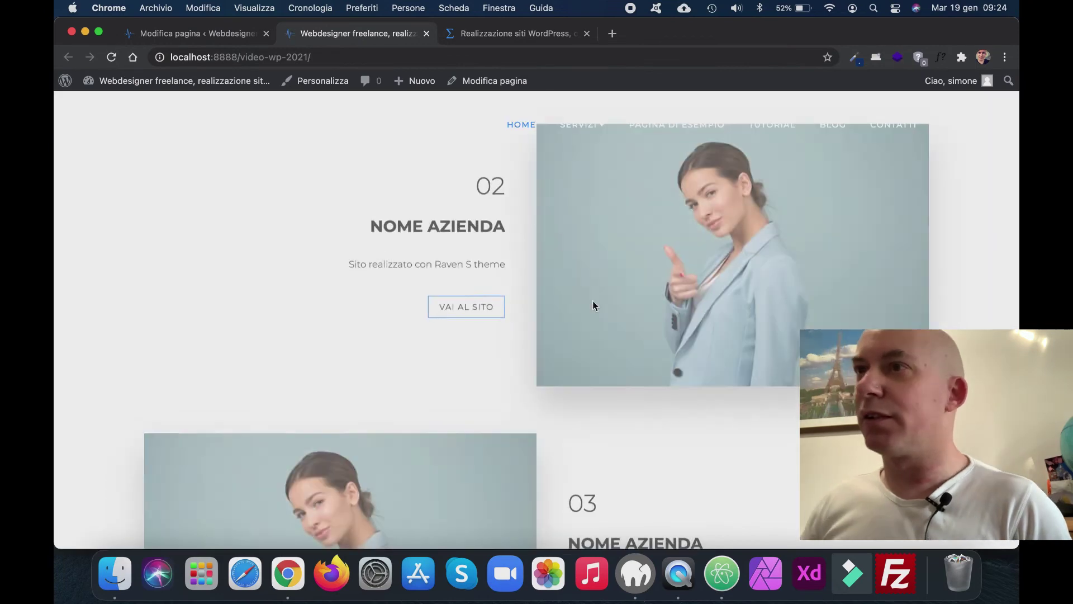
{"action": "scroll", "coordinate": [578, 305], "scroll_direction": "down", "scroll_amount": 8}
{"action": "scroll", "coordinate": [577, 305], "scroll_direction": "down", "scroll_amount": 6}
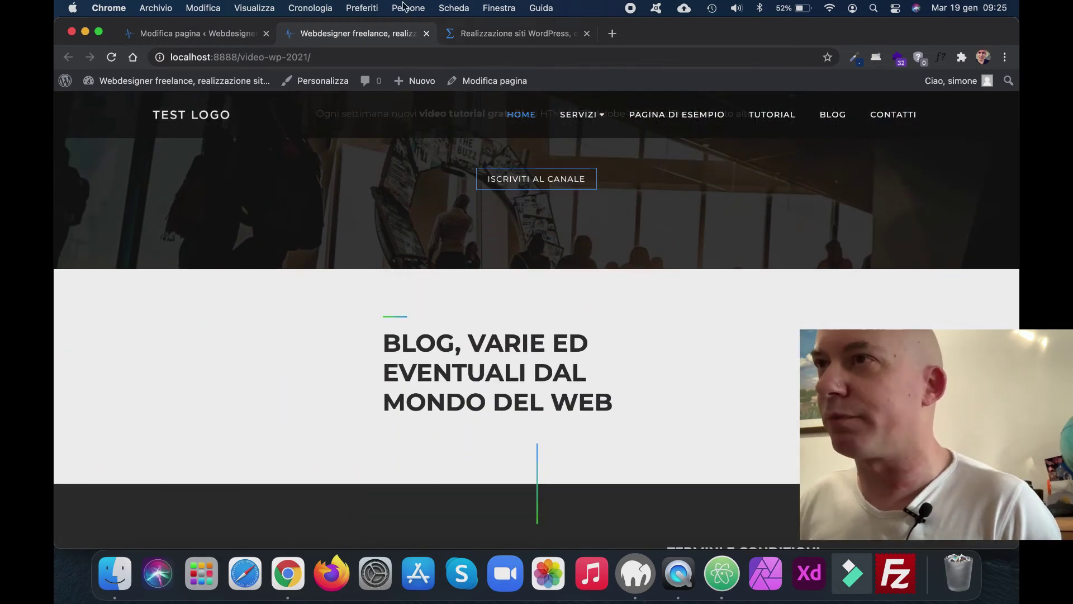
- Add the paragraph "Psicoterapia autogena di un web designer freelance" from the reference site below the blog heading in the middle column
{"action": "key", "text": "ctrl+Tab"}
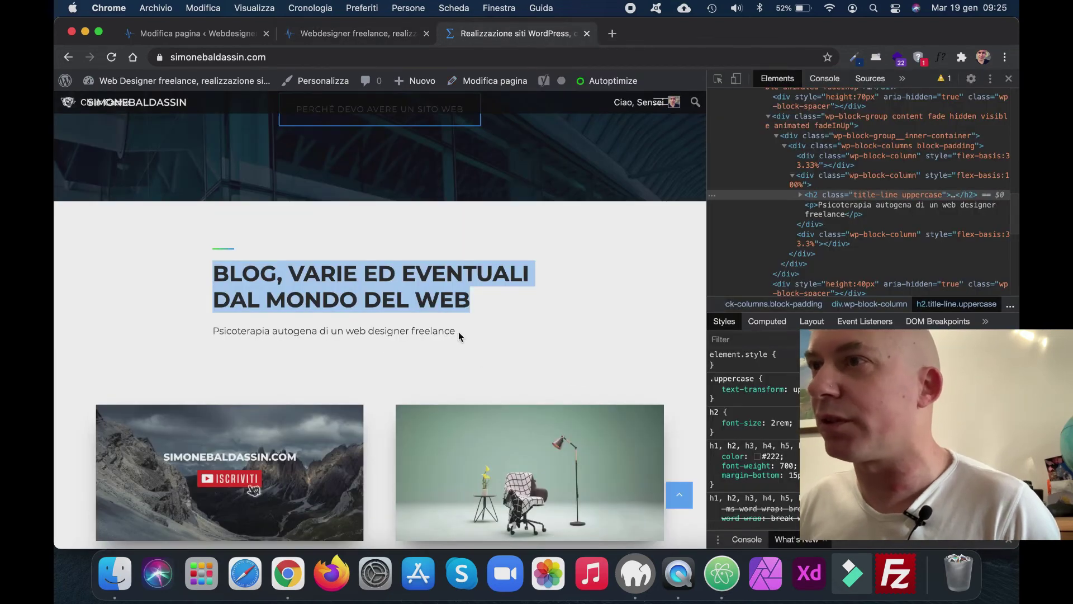
{"action": "left_click_drag", "start_coordinate": [459, 335], "coordinate": [217, 330]}
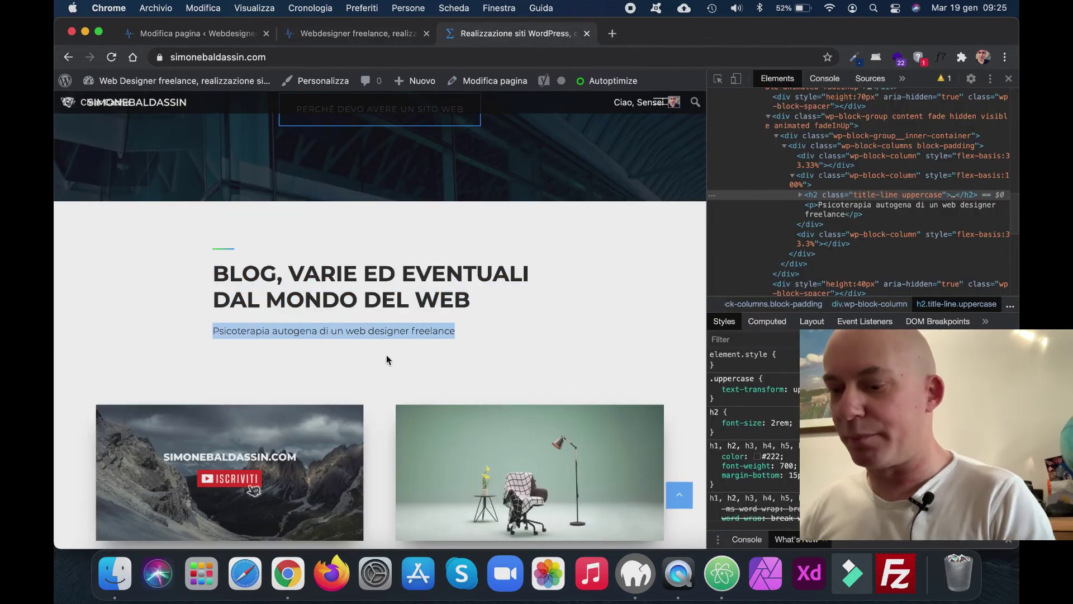
{"action": "left_click", "coordinate": [218, 33]}
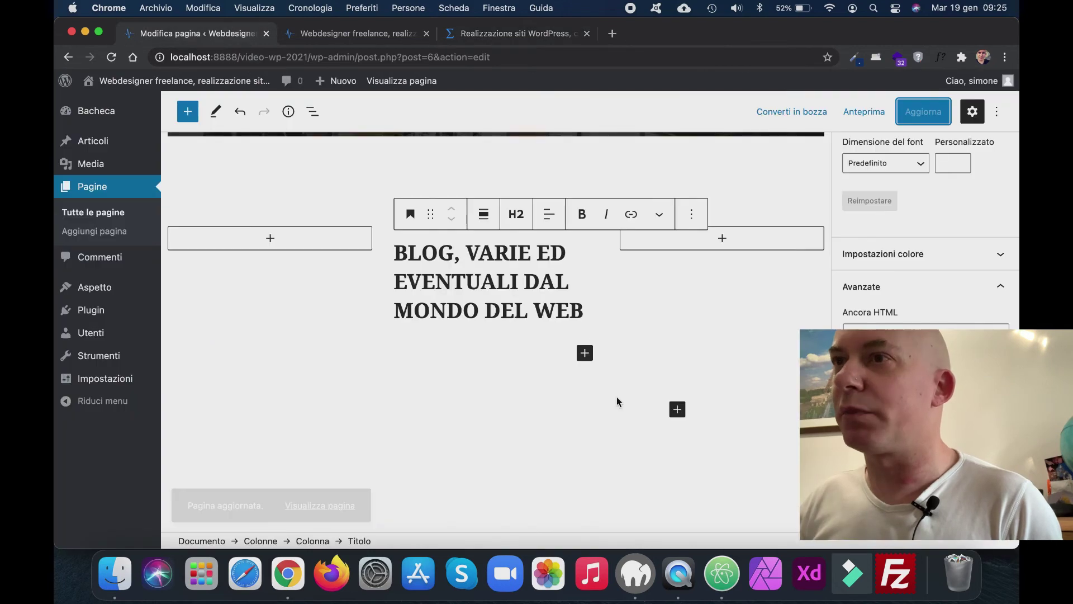
{"action": "left_click", "coordinate": [441, 346]}
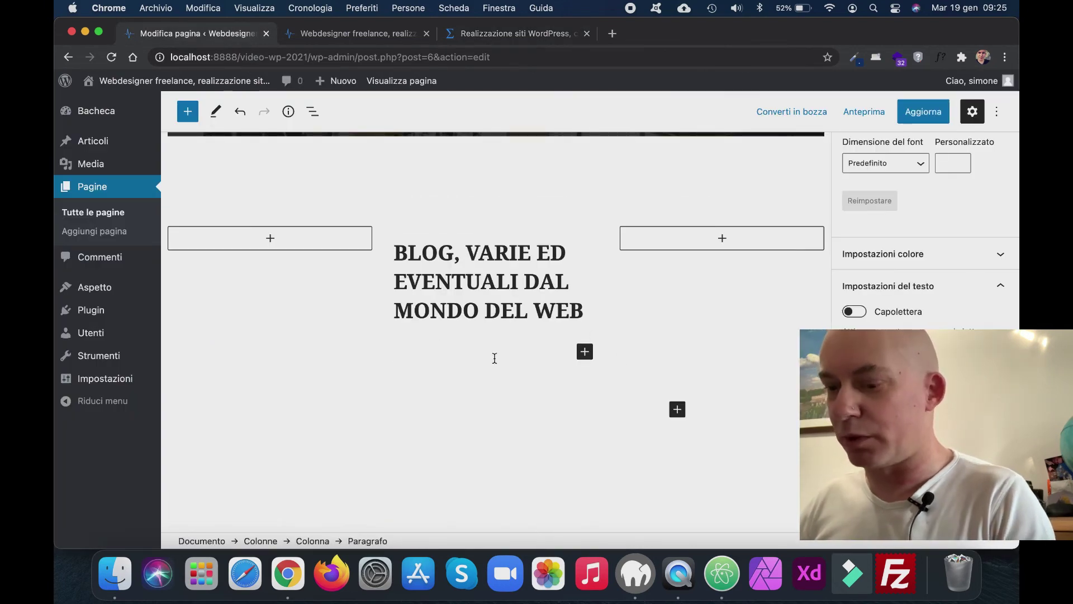
{"action": "type", "text": "Psicoterapia autogena di un web designer freelance"}
- Update the page and check the new paragraph under the blog heading on the reloaded home page
{"action": "left_click", "coordinate": [924, 112]}
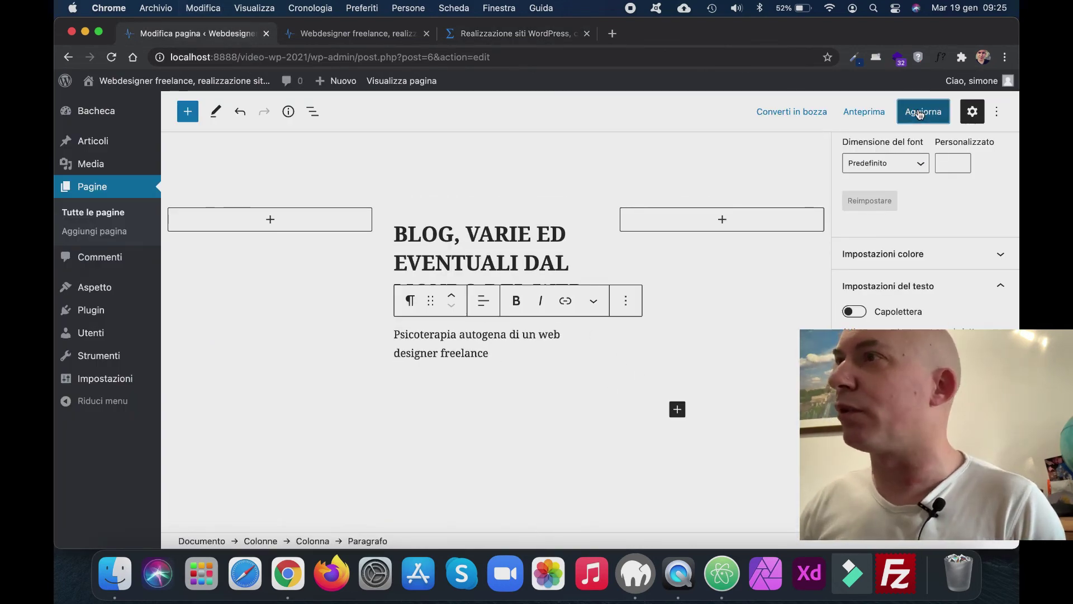
{"action": "left_click", "coordinate": [358, 35]}
{"action": "left_click", "coordinate": [112, 57]}
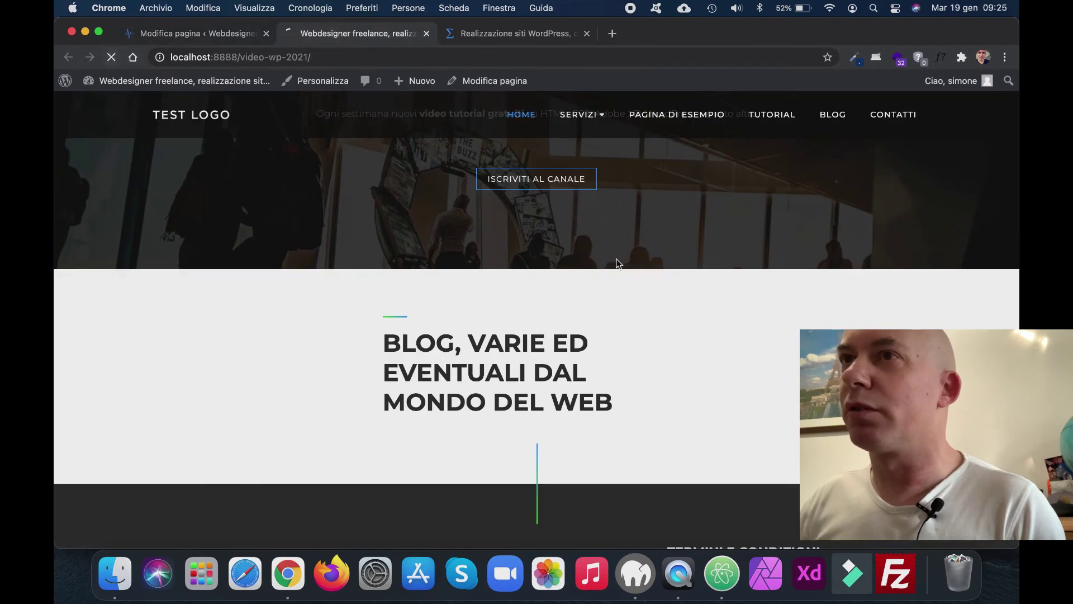
{"action": "scroll", "coordinate": [660, 271], "scroll_direction": "down", "scroll_amount": 3}
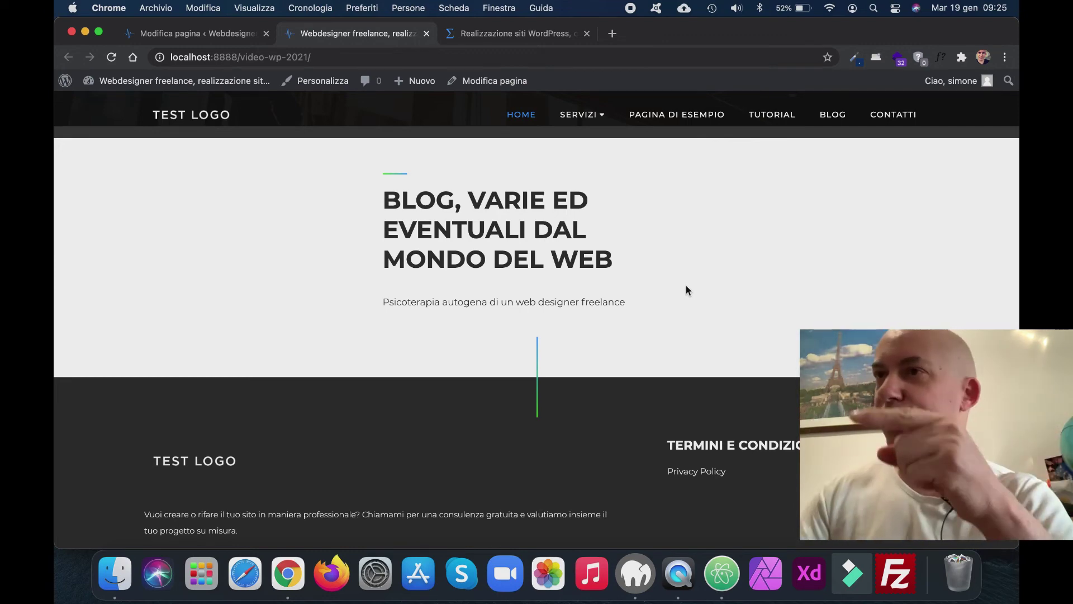
- Insert a spacer block below the three-column blog intro and set its height to 40 pixels
{"action": "left_click", "coordinate": [211, 34]}
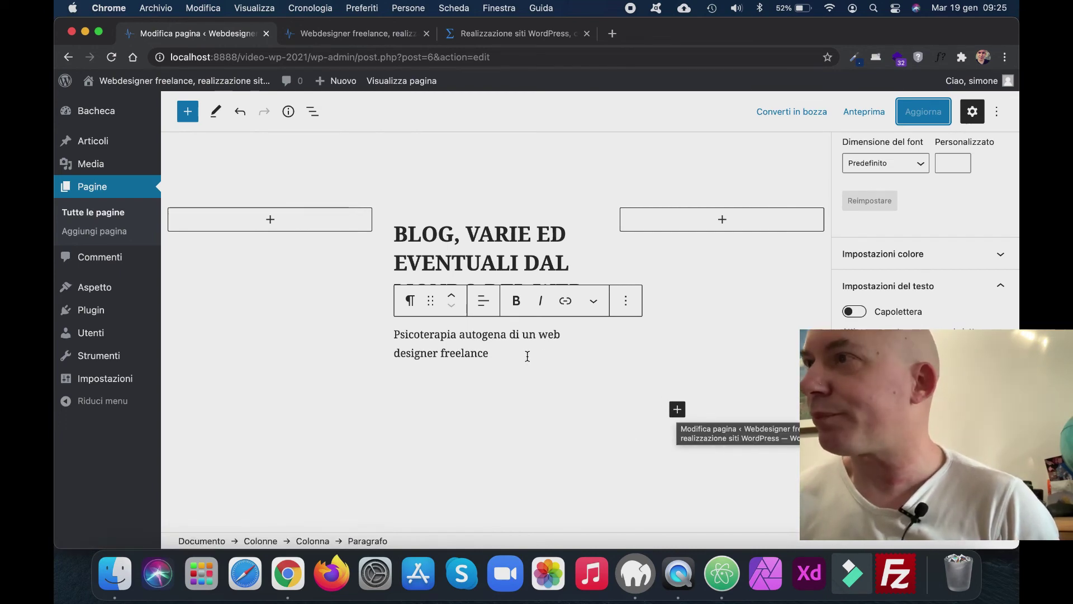
{"action": "left_click", "coordinate": [351, 35]}
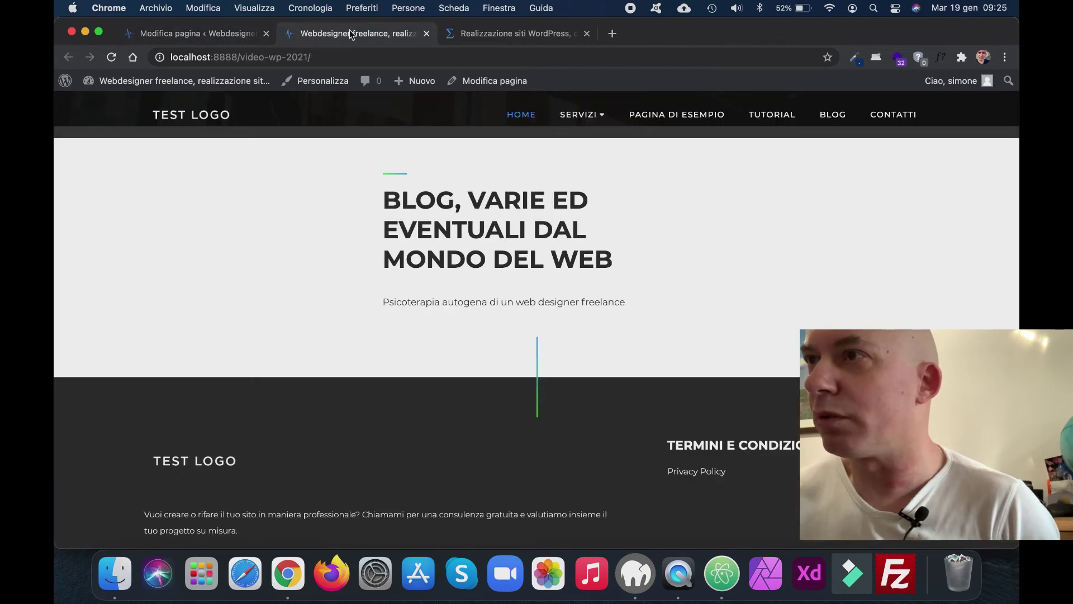
{"action": "left_click", "coordinate": [200, 34]}
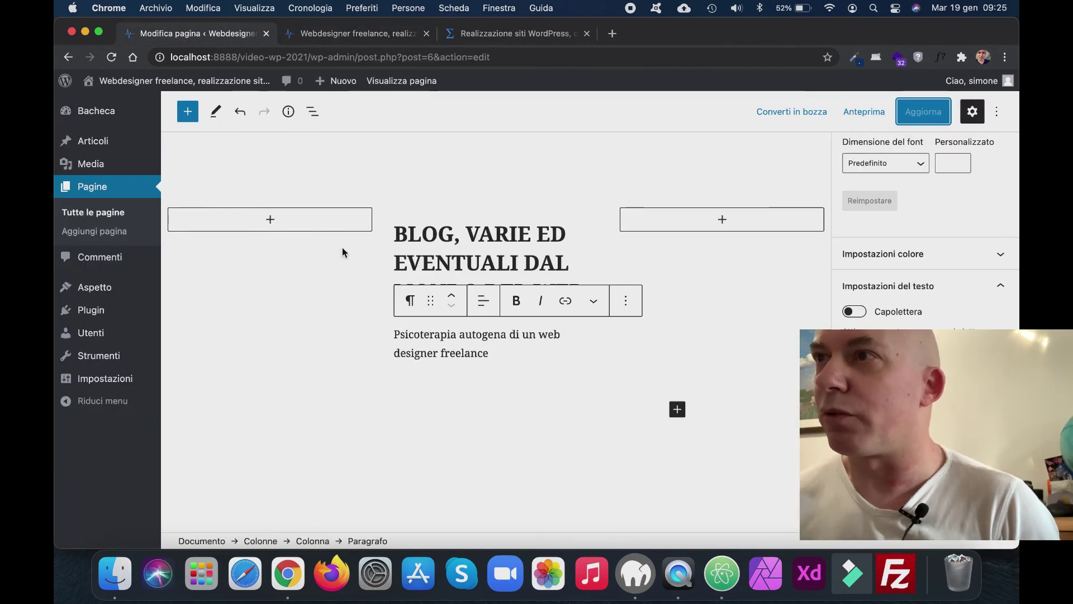
{"action": "left_click", "coordinate": [378, 221]}
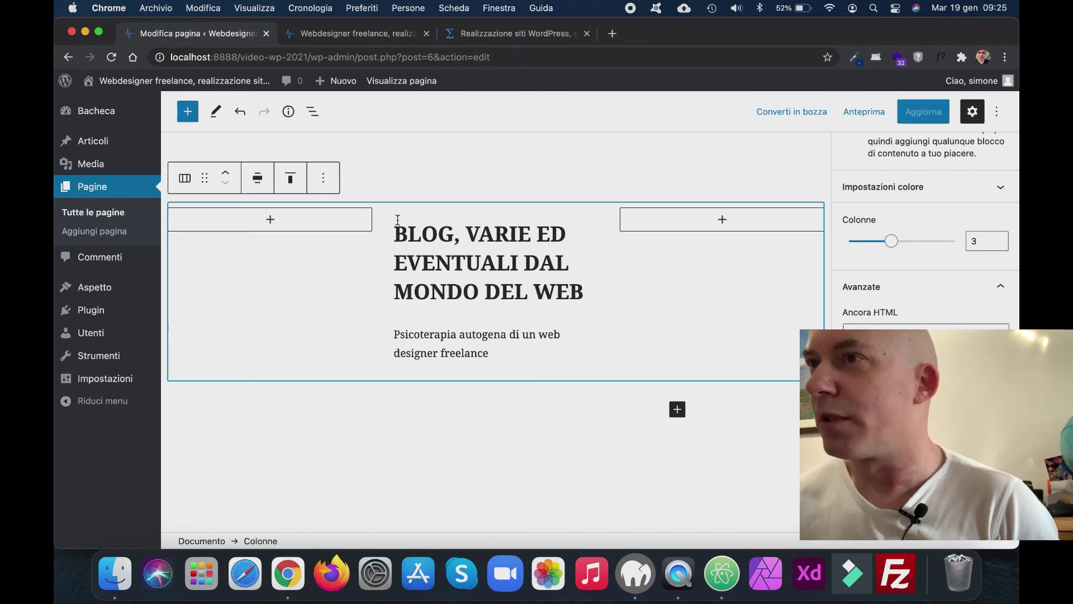
{"action": "left_click", "coordinate": [677, 409]}
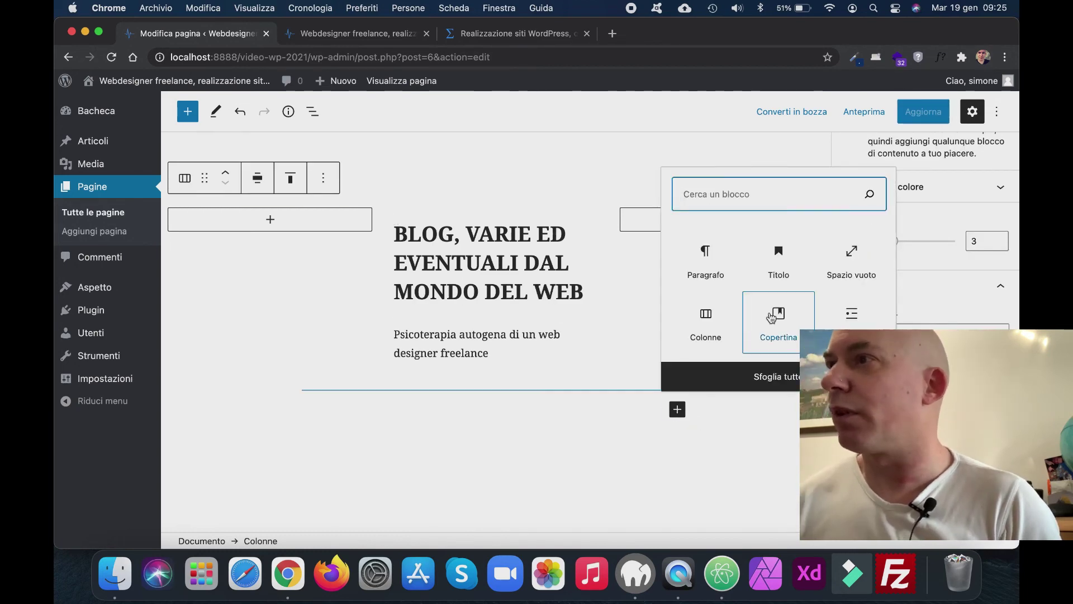
{"action": "left_click", "coordinate": [849, 265]}
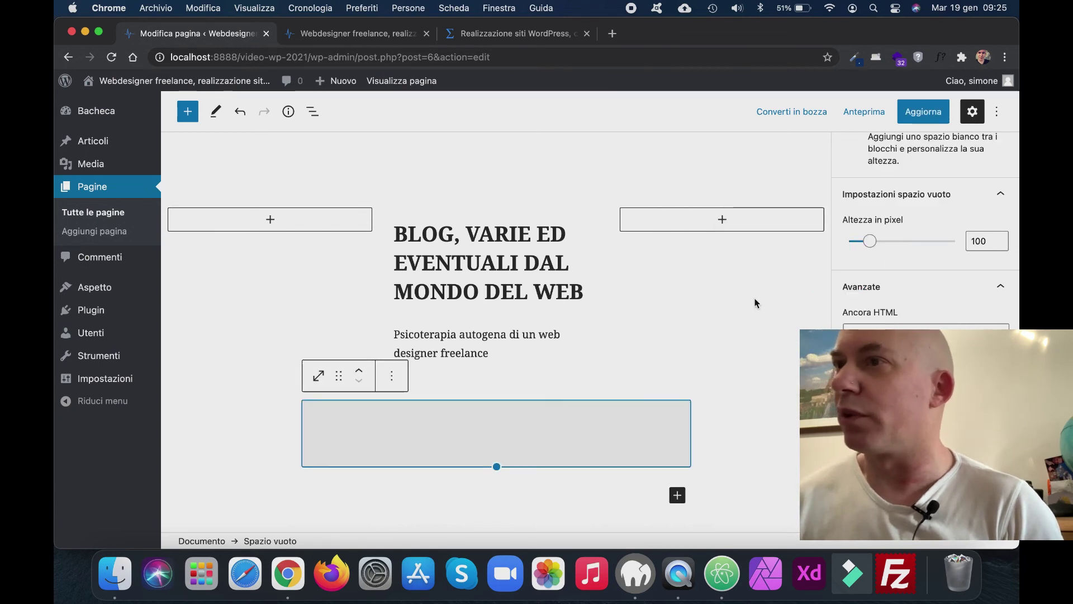
{"action": "left_click", "coordinate": [979, 240]}
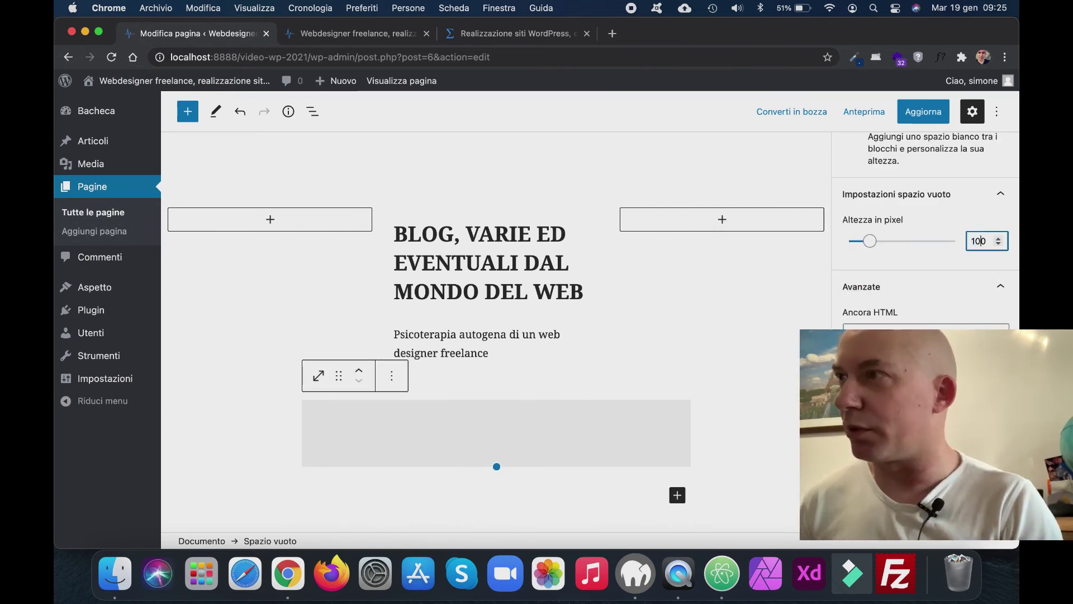
{"action": "key", "text": "Delete"}
{"action": "key", "text": "Delete"}
{"action": "type", "text": "40"}
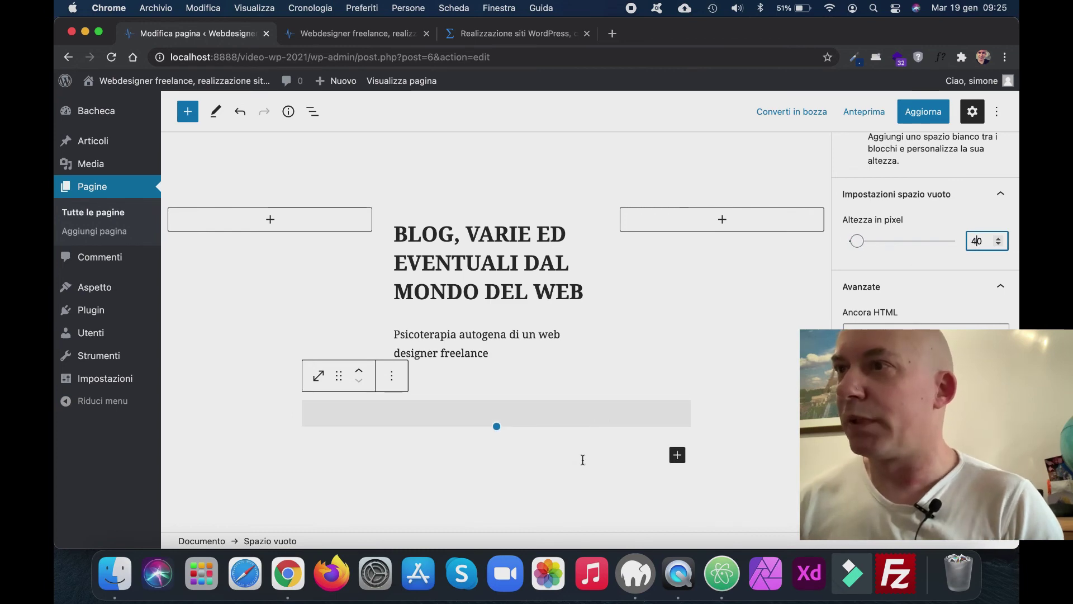
- Insert an "Articoli recenti" block below the spacer under the blog intro
{"action": "left_click", "coordinate": [671, 459]}
{"action": "left_click", "coordinate": [678, 455]}
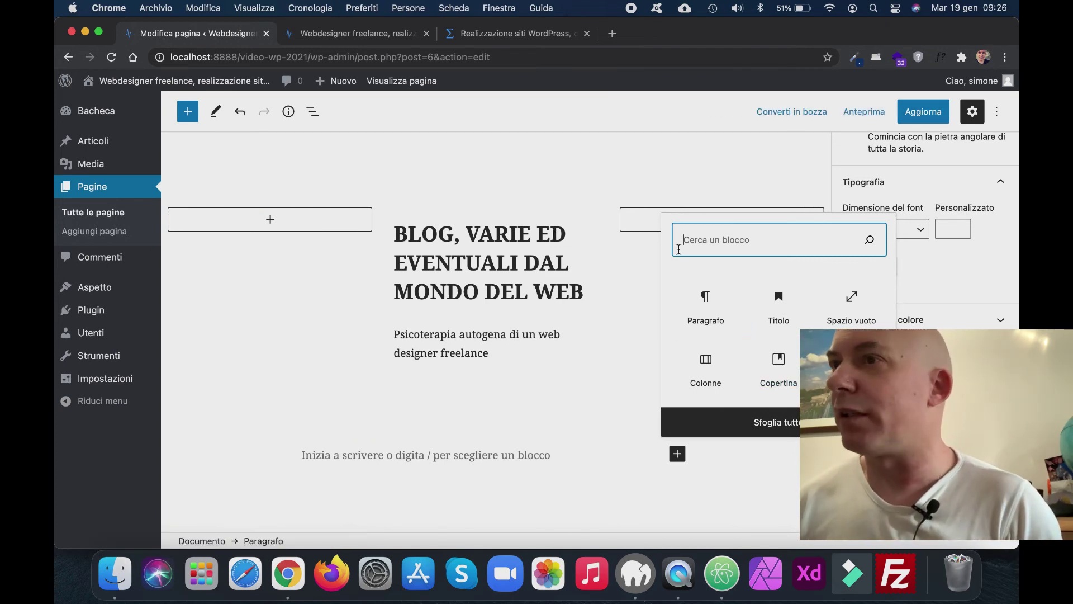
{"action": "left_click", "coordinate": [189, 117]}
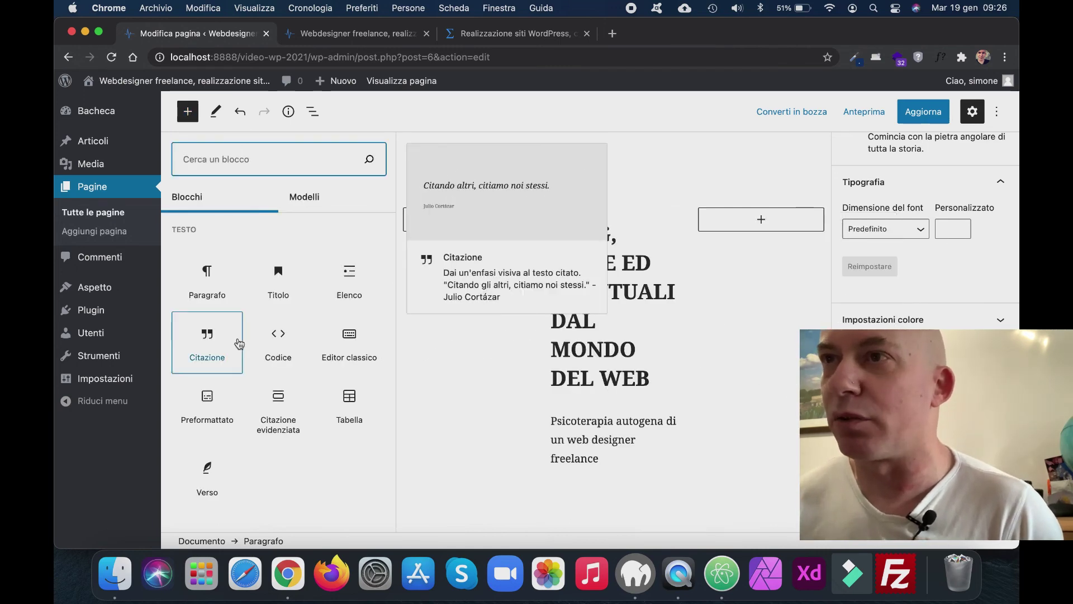
{"action": "scroll", "coordinate": [239, 342], "scroll_direction": "down", "scroll_amount": 15}
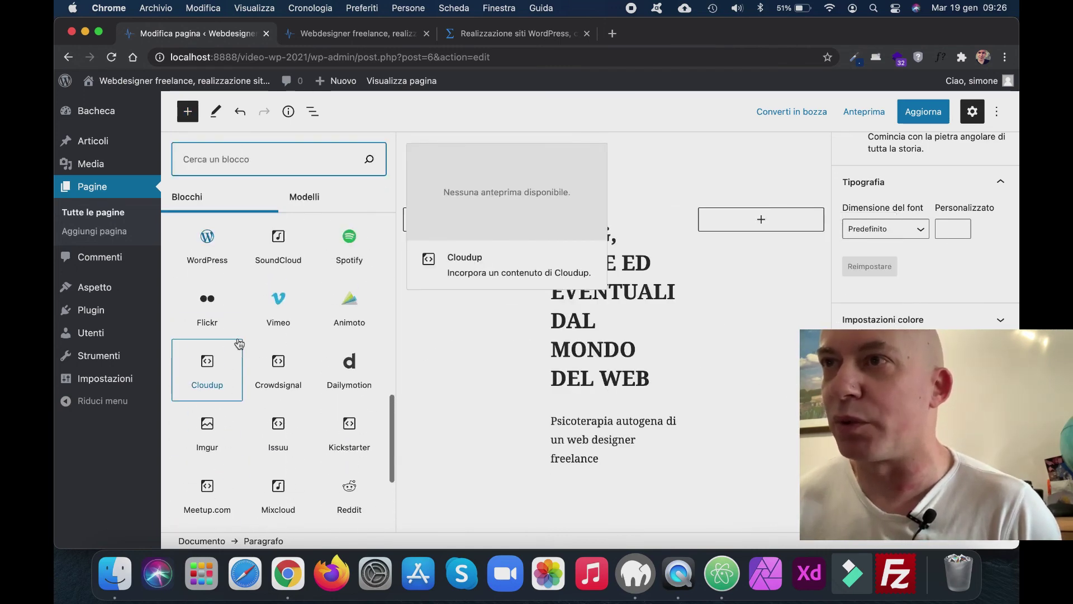
{"action": "scroll", "coordinate": [239, 343], "scroll_direction": "up", "scroll_amount": 8}
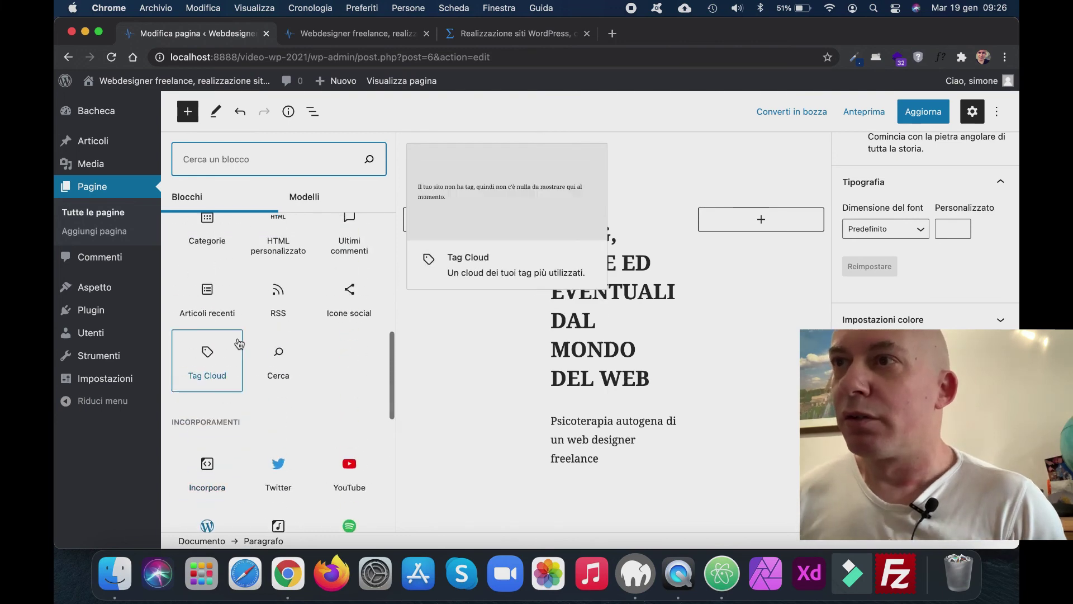
{"action": "left_click", "coordinate": [204, 302]}
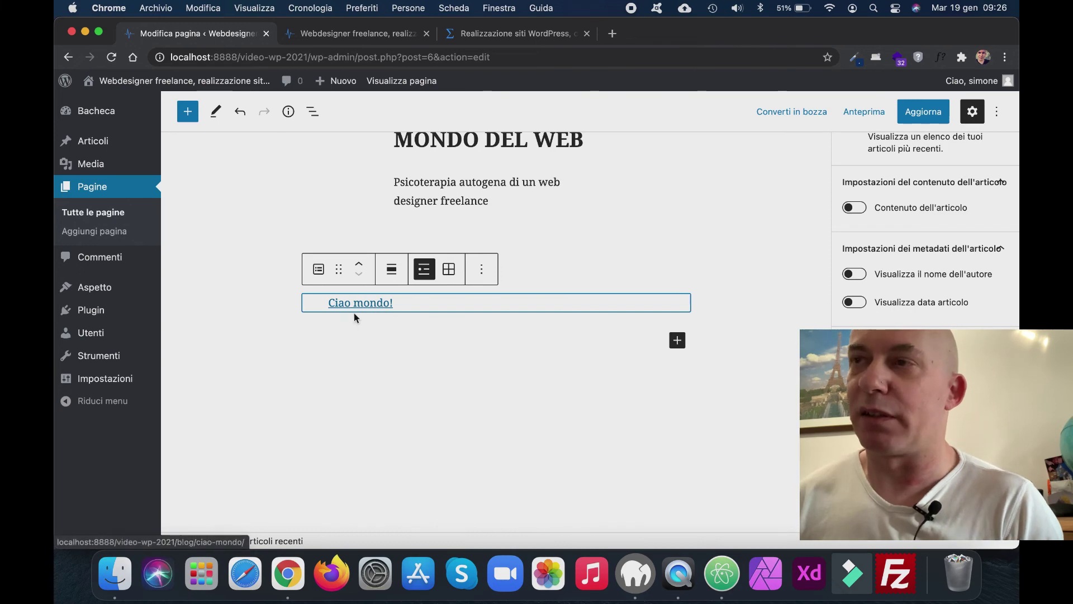
- Update the page and reload the live home page to check the recent posts list
{"action": "left_click", "coordinate": [920, 111]}
{"action": "left_click", "coordinate": [324, 34]}
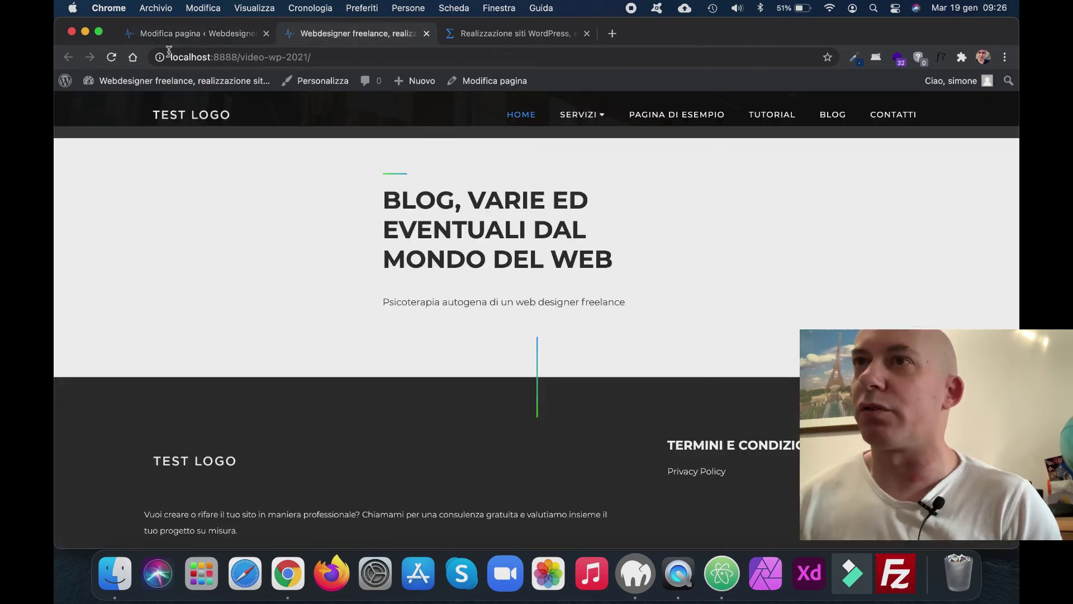
{"action": "left_click", "coordinate": [112, 57]}
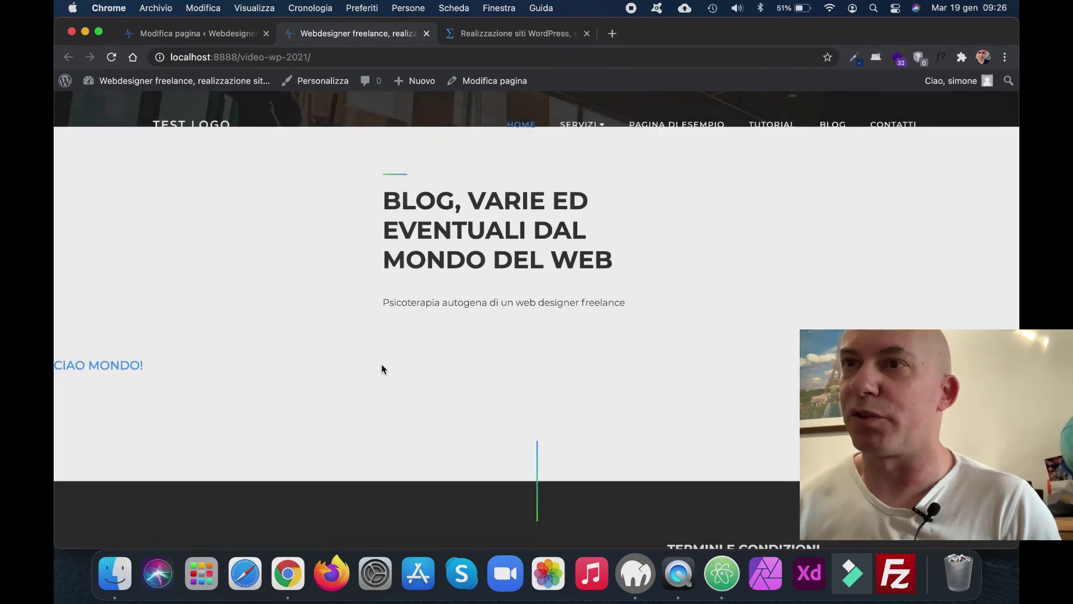
- Inspect the markup and styles of the "Ciao mondo!" link in the recent posts list, and close the inspector
{"action": "right_click", "coordinate": [115, 367]}
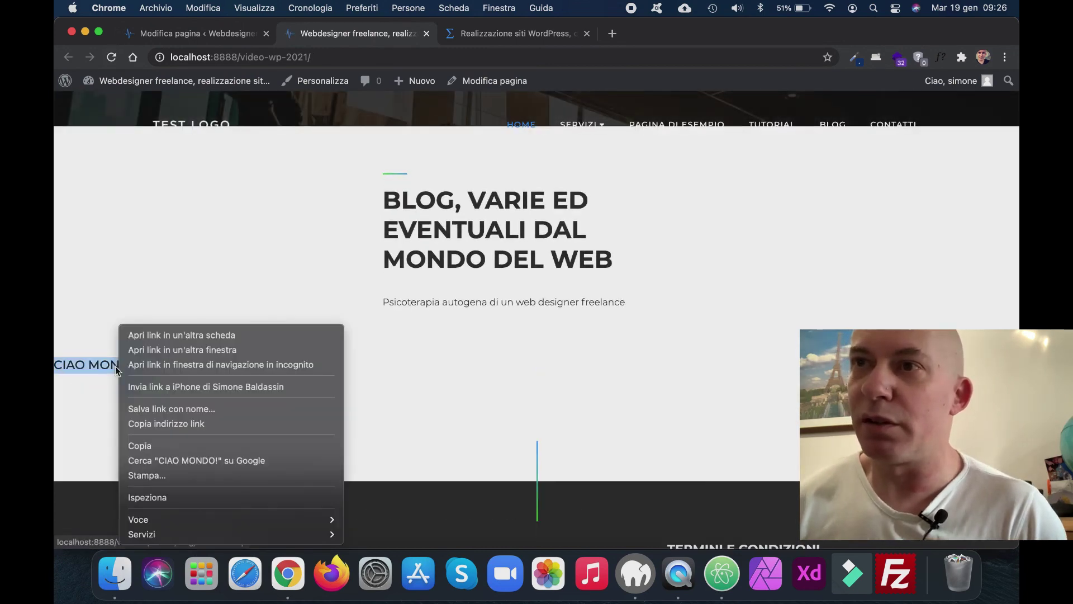
{"action": "left_click", "coordinate": [165, 490]}
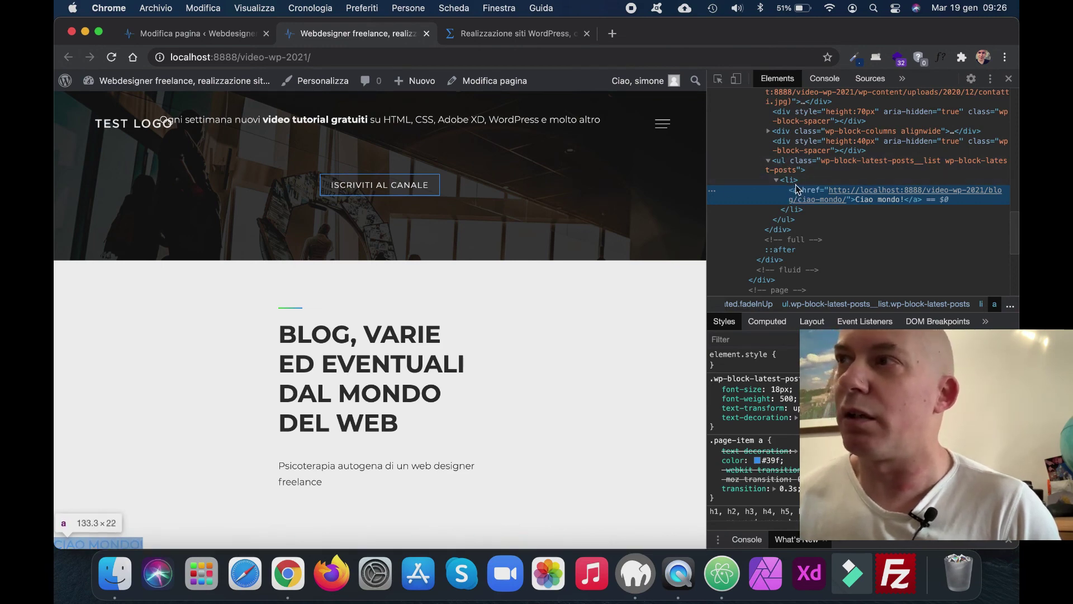
{"action": "scroll", "coordinate": [212, 331], "scroll_direction": "down", "scroll_amount": 2}
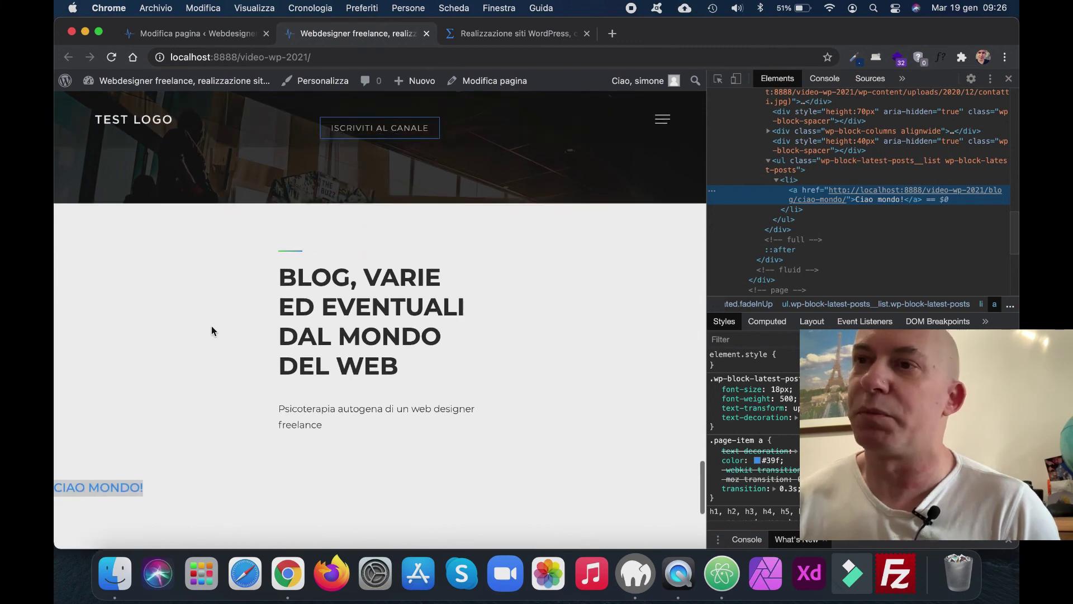
{"action": "scroll", "coordinate": [212, 330], "scroll_direction": "down", "scroll_amount": 4}
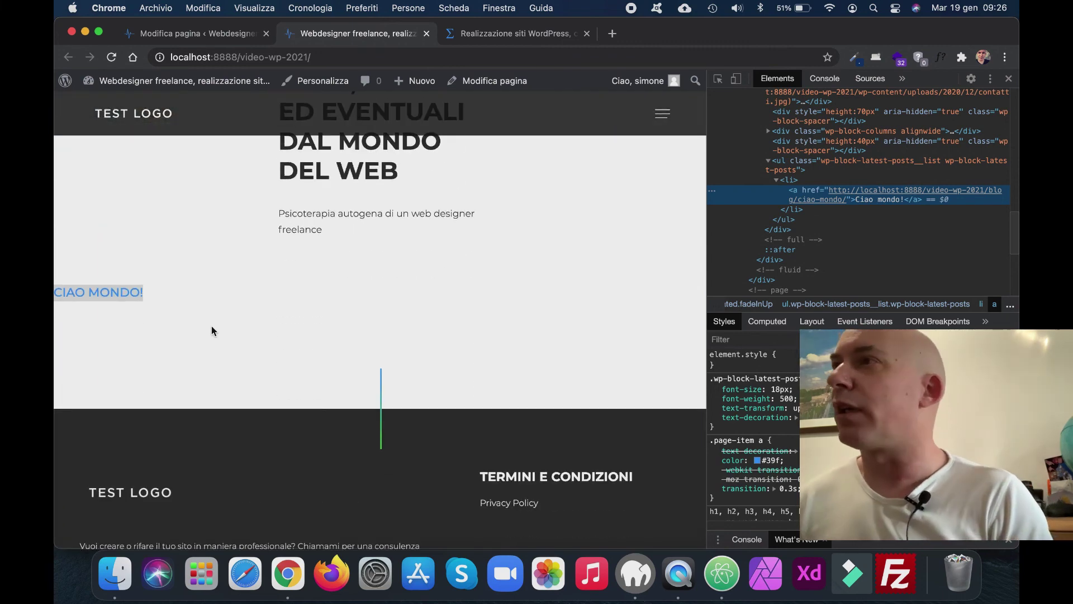
{"action": "scroll", "coordinate": [211, 331], "scroll_direction": "up", "scroll_amount": 1}
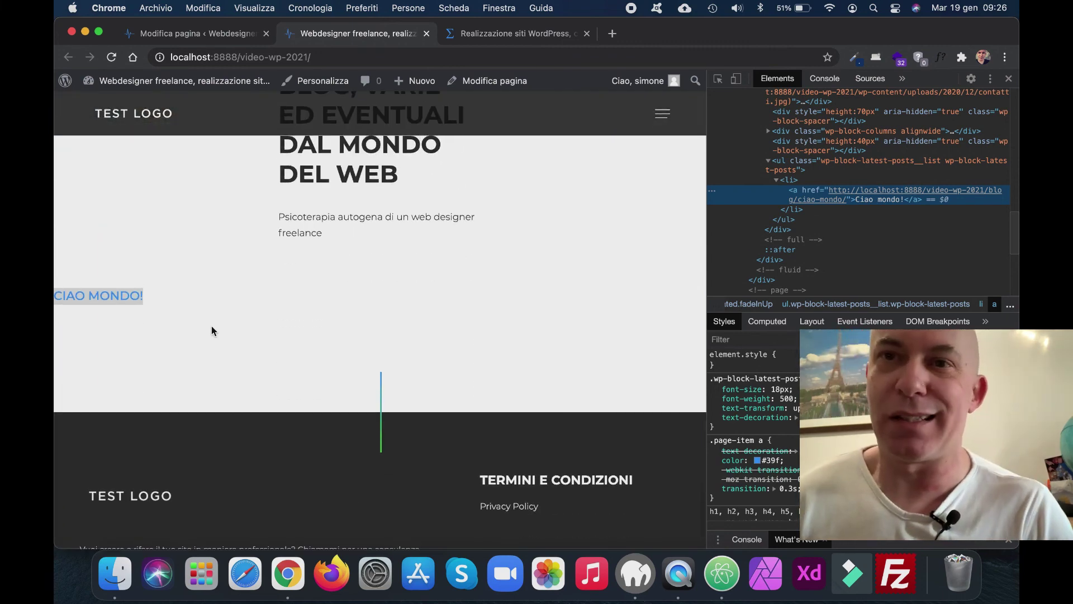
{"action": "left_click", "coordinate": [1009, 81]}
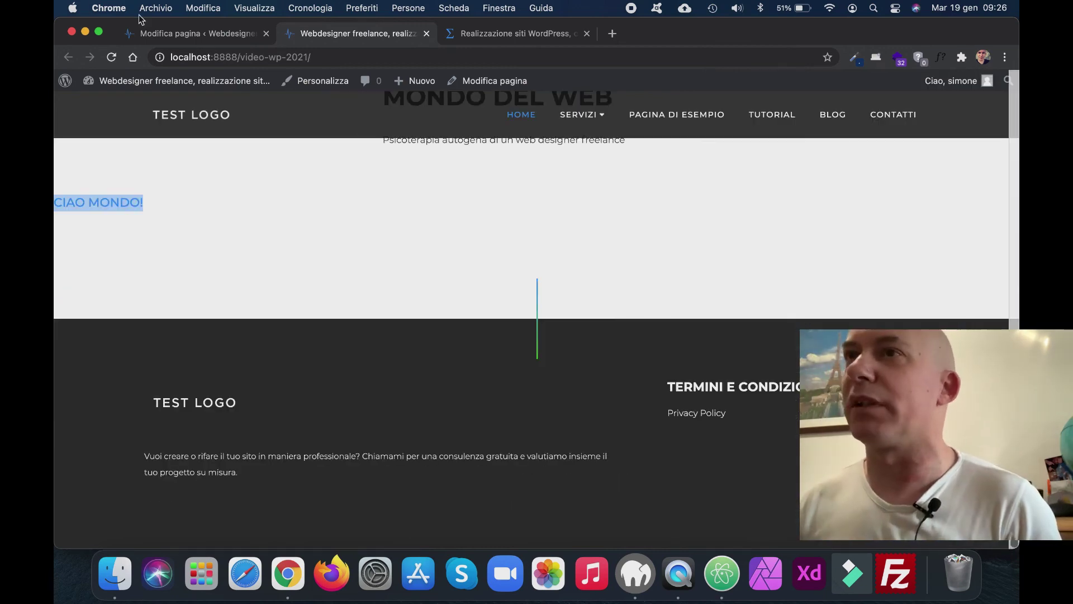
- Remove the "Articoli recenti" block from the page in the editor
{"action": "left_click", "coordinate": [195, 34]}
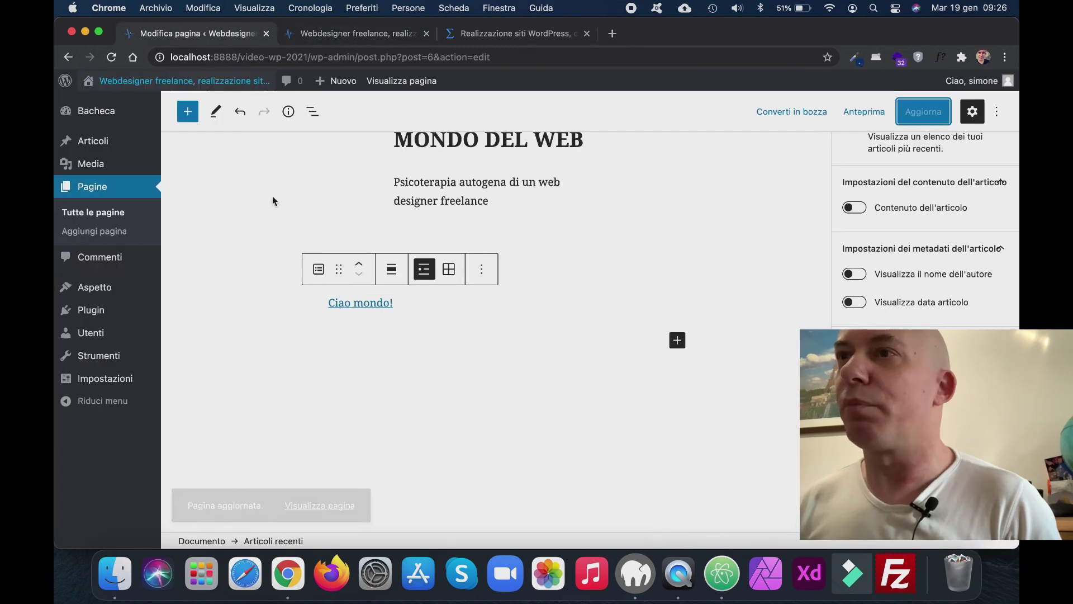
{"action": "left_click", "coordinate": [481, 269]}
{"action": "scroll", "coordinate": [514, 412], "scroll_direction": "down", "scroll_amount": 1}
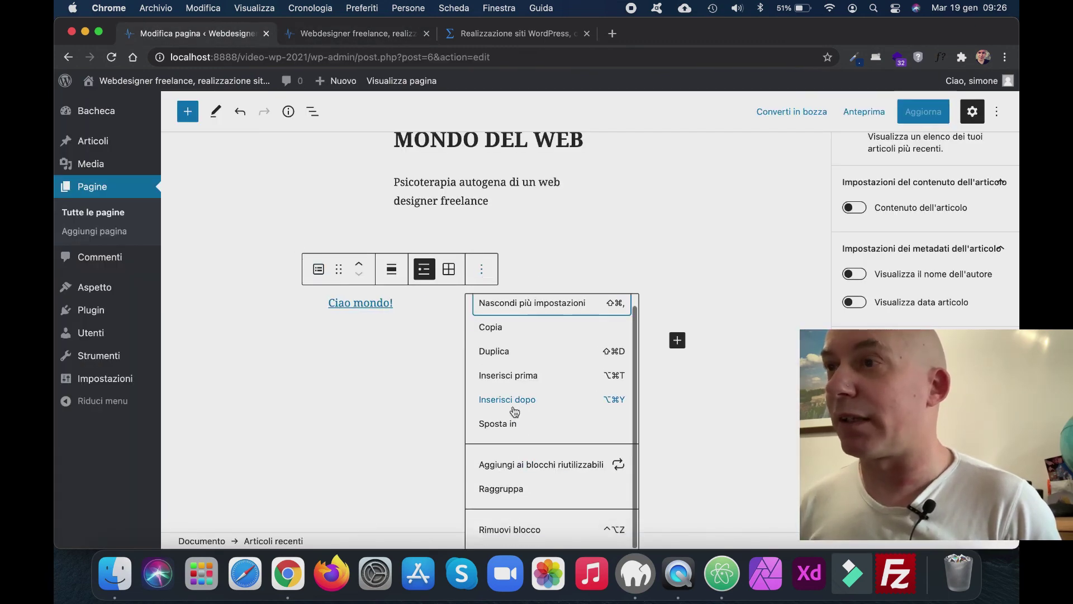
{"action": "left_click", "coordinate": [492, 529]}
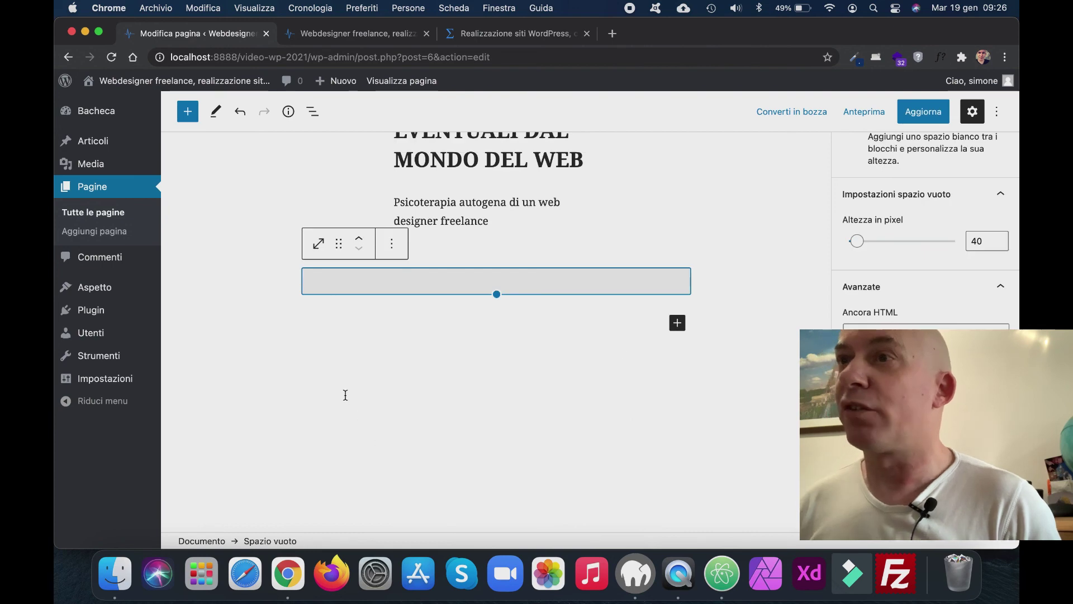